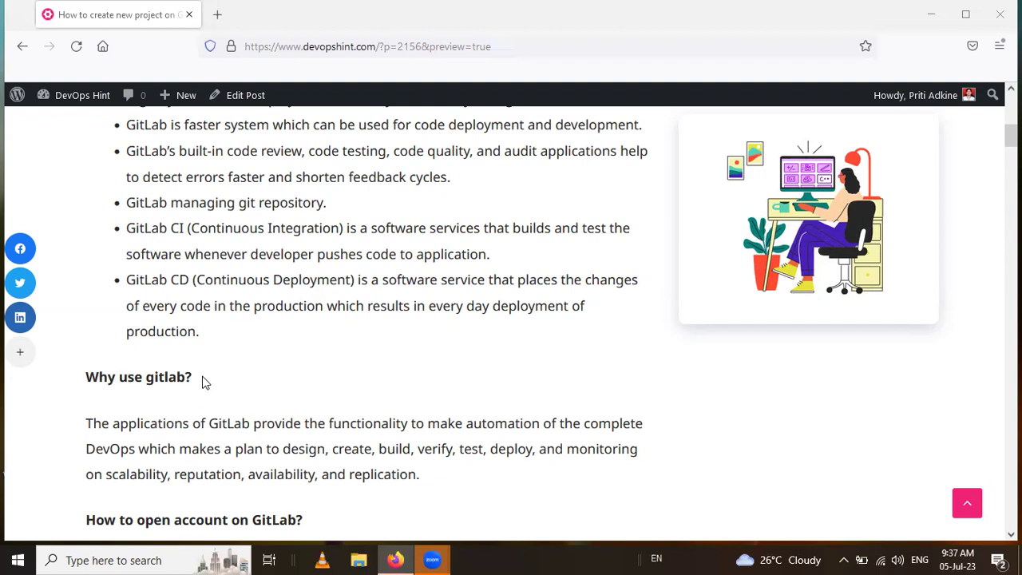
Read the article's sections on why to use GitLab and how to open a GitLab account.
left_click_drag(191, 379, 117, 381)
left_click(119, 377)
scroll(94, 384, "down", 4)
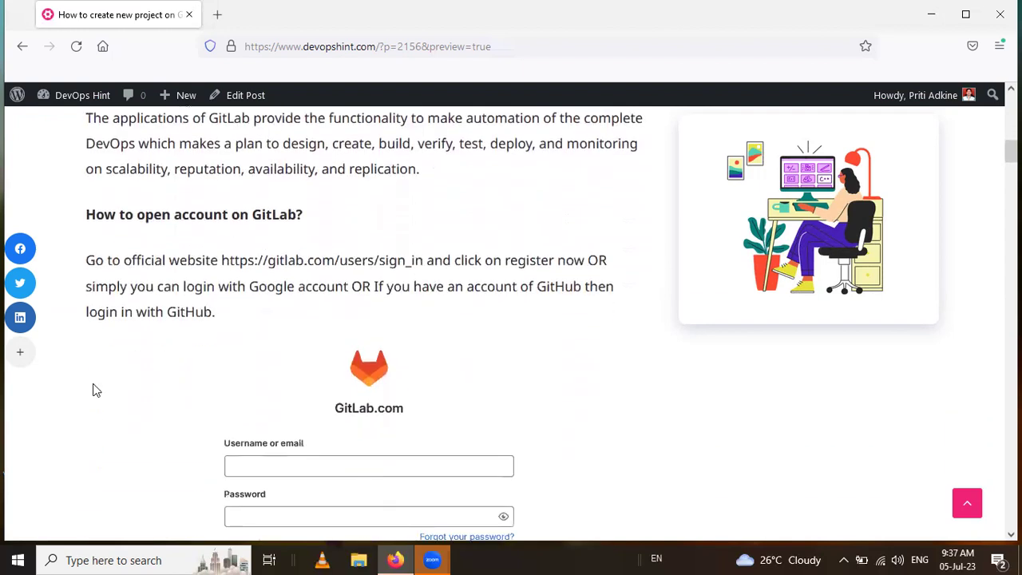
scroll(94, 390, "down", 2)
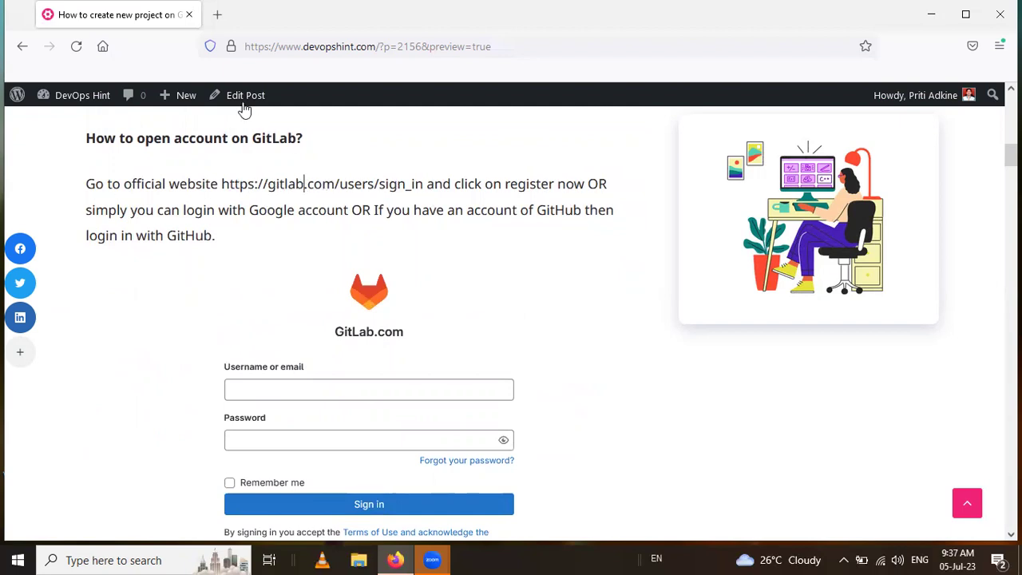
Search the web for "gitlab register" in a new browser tab.
left_click(218, 16)
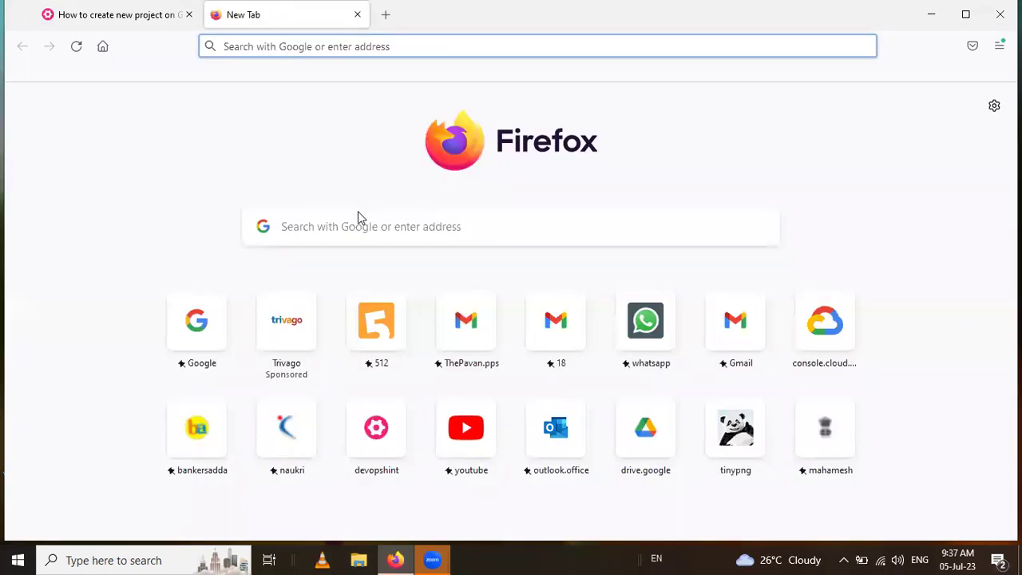
type("gi")
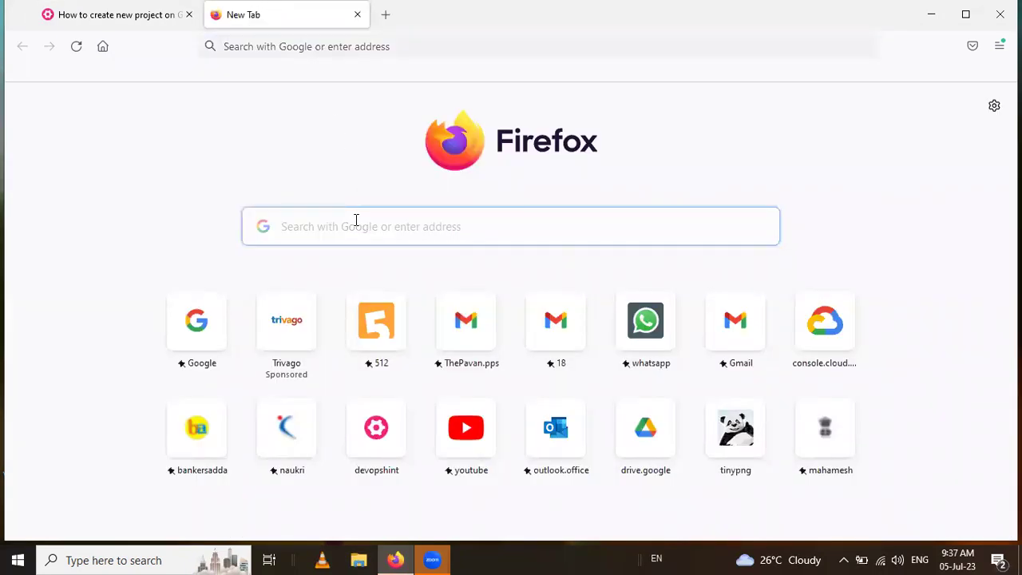
type("tla")
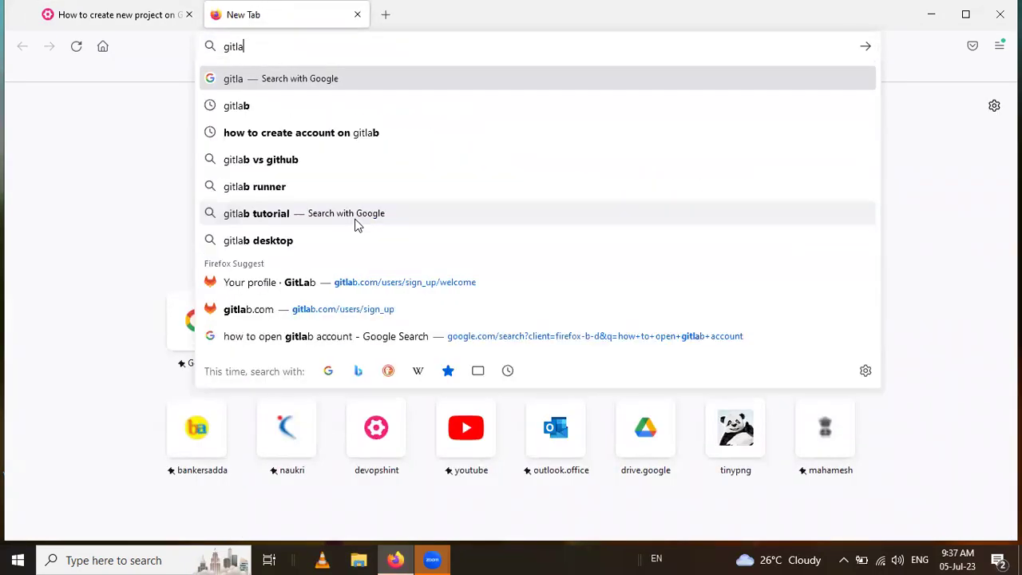
type("b")
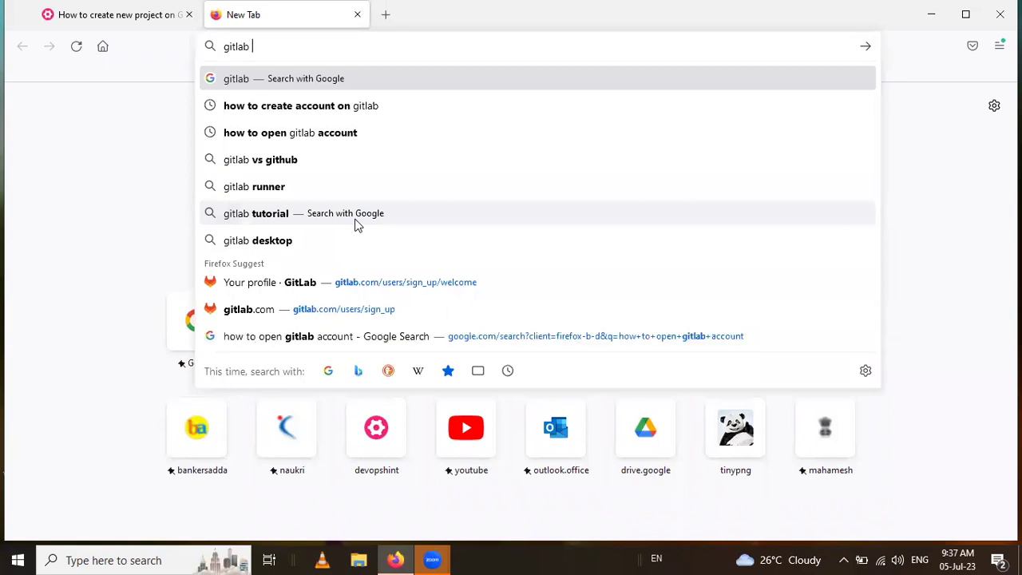
type(" re")
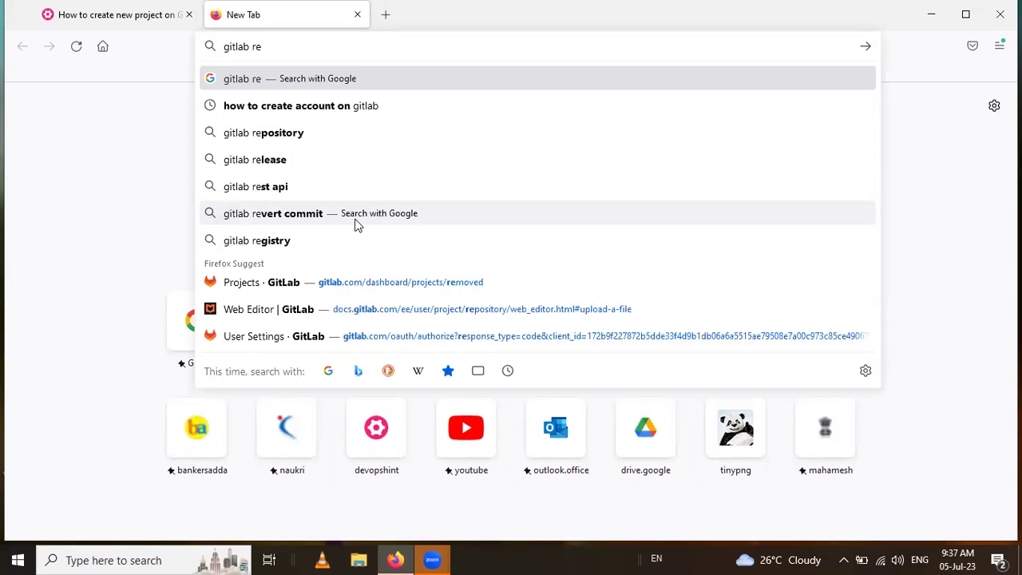
type("gister")
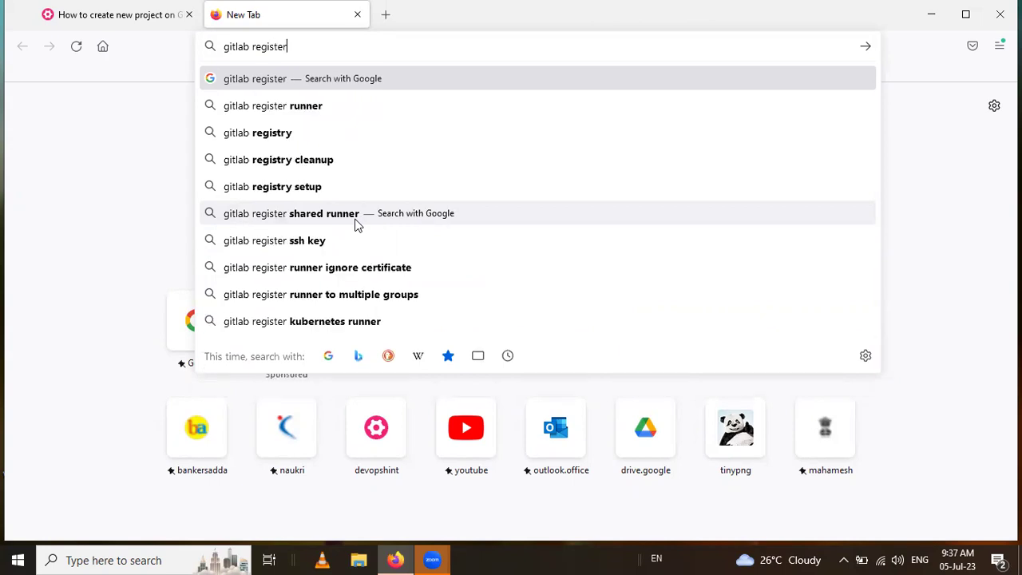
key("Return")
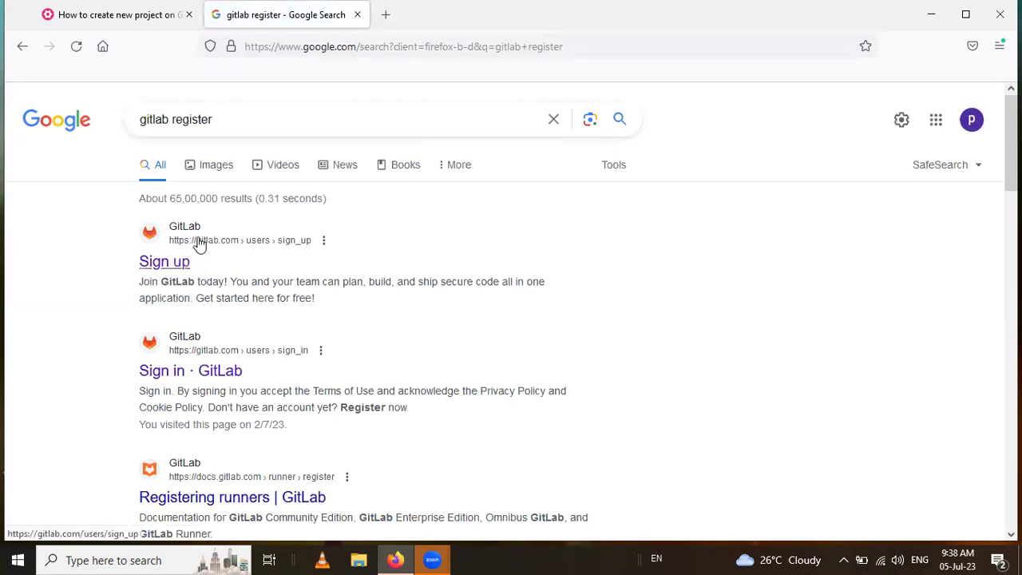
Review the registration fields and third-party options on GitLab's sign-up page, and return to the search results.
left_click(199, 246)
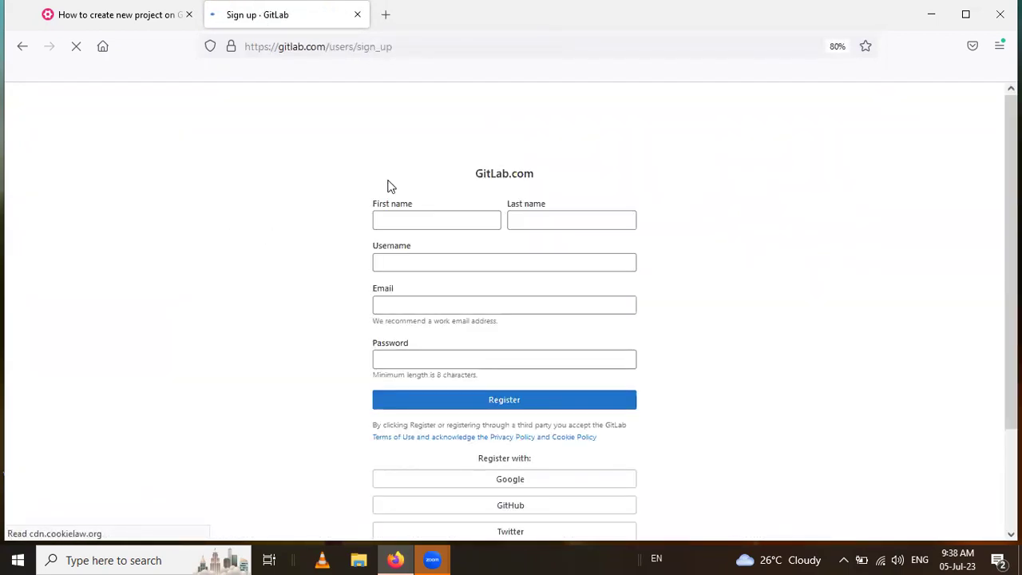
scroll(317, 411, "down", 1)
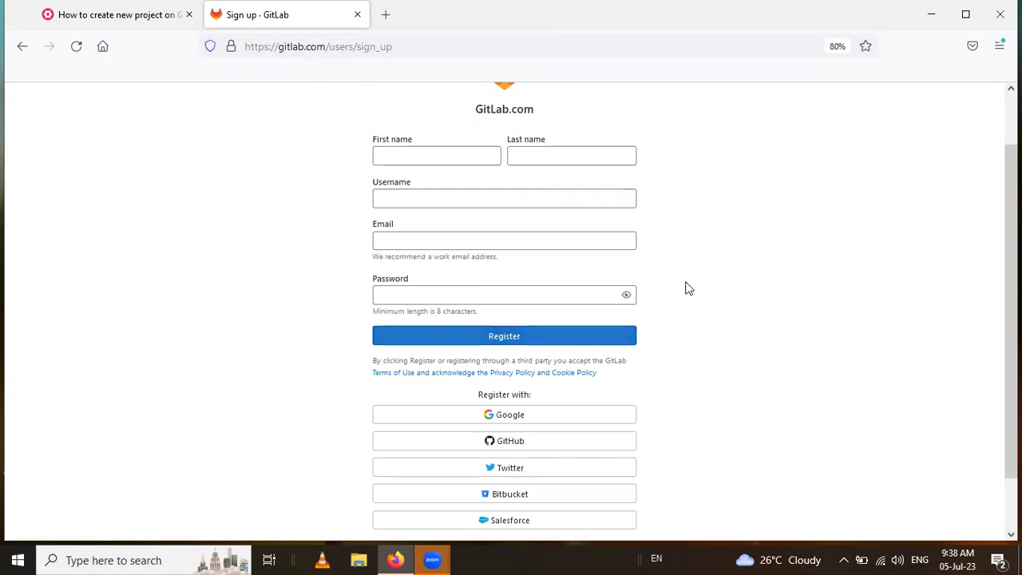
scroll(687, 289, "down", 2)
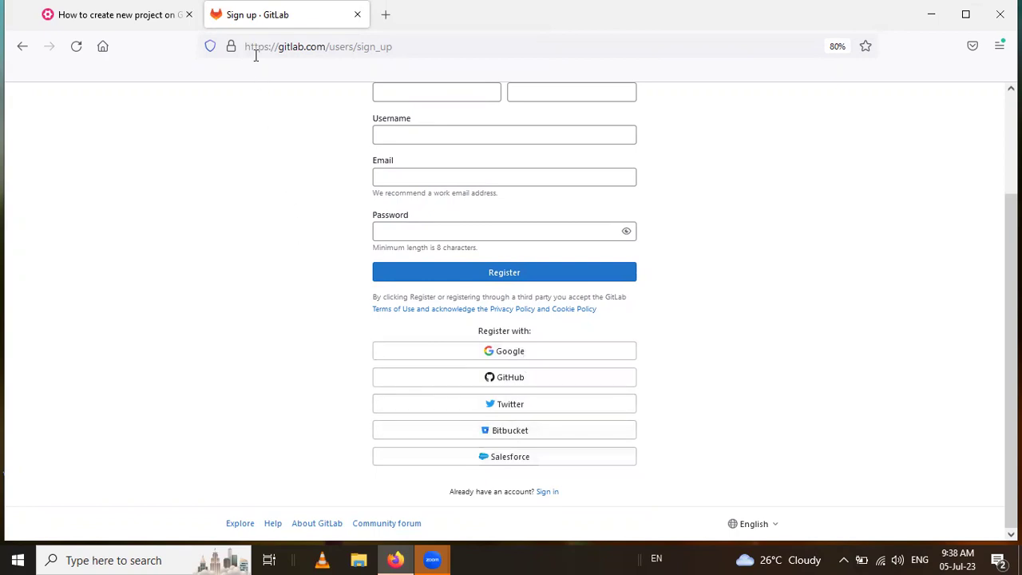
left_click(24, 51)
Go back to the DevOps Hint article and review its GitLab sign-in options and the welcome form's role and usage questions.
left_click(104, 16)
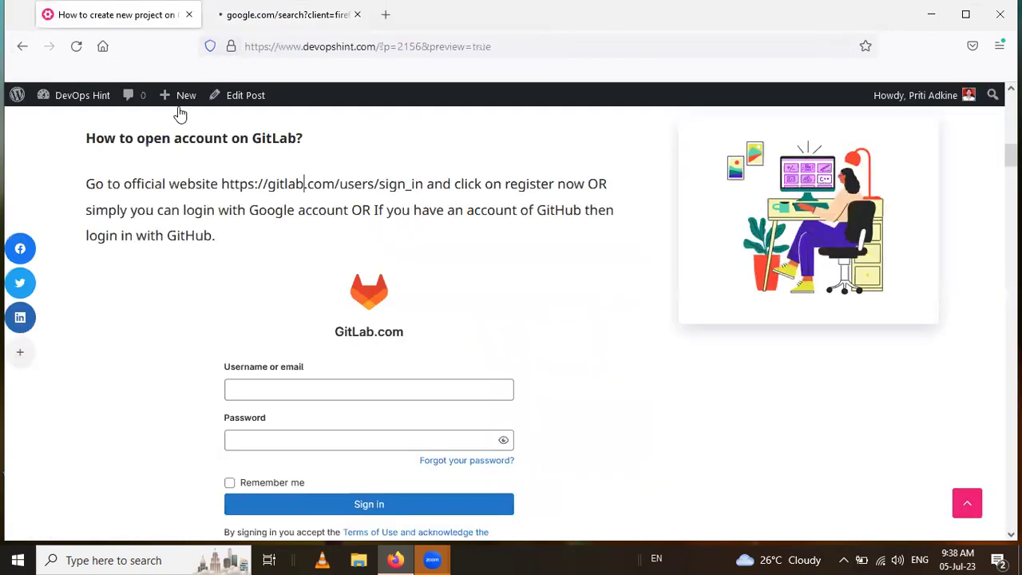
scroll(442, 352, "down", 2)
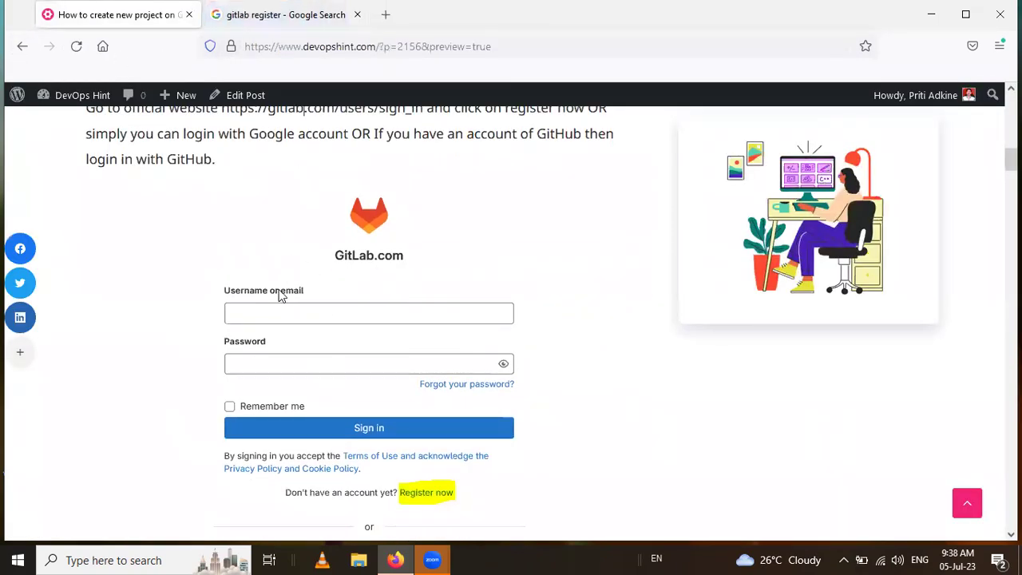
scroll(281, 294, "up", 1)
scroll(394, 409, "down", 1)
scroll(438, 505, "down", 3)
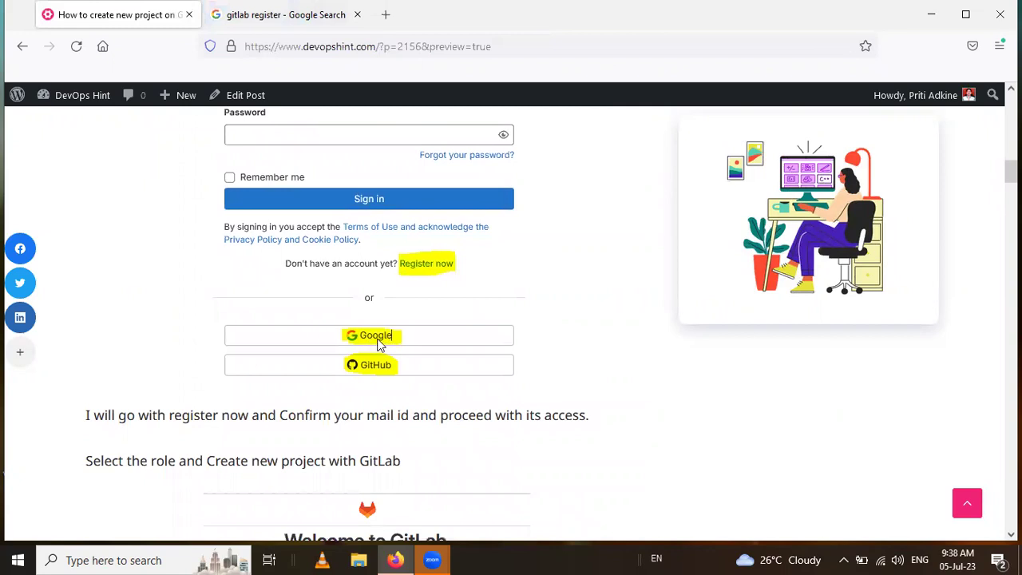
scroll(402, 301, "down", 1)
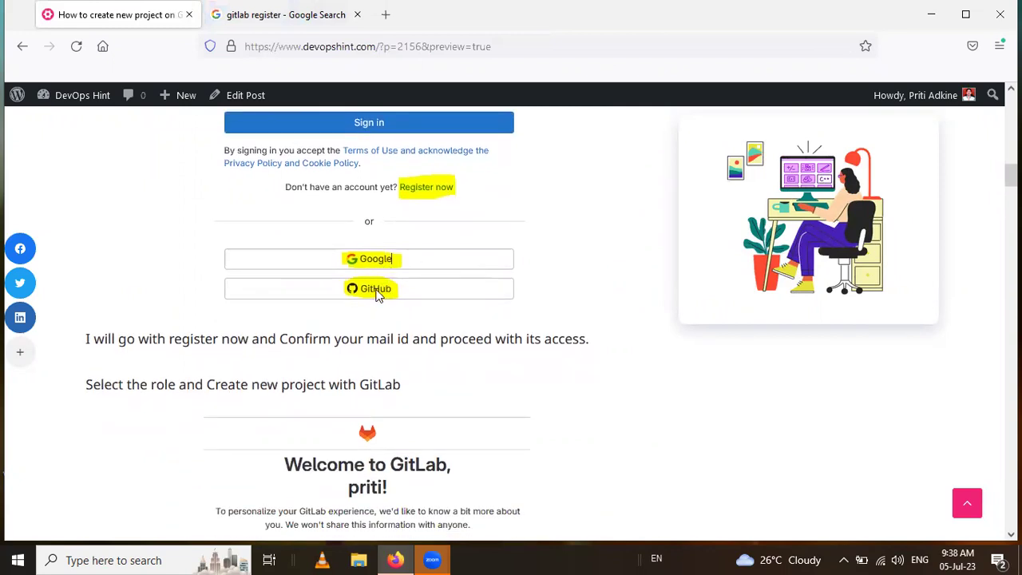
scroll(198, 381, "down", 2)
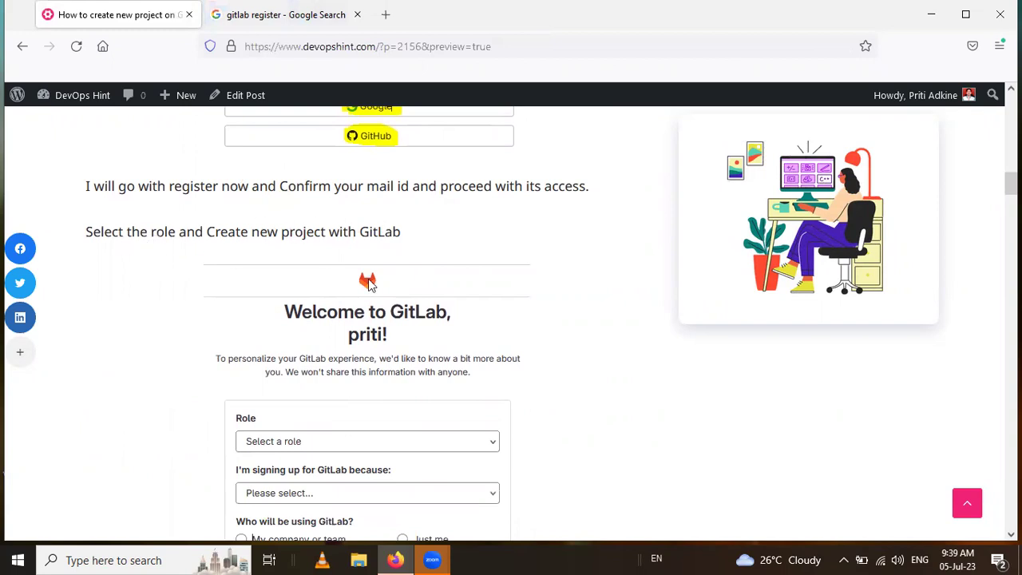
scroll(420, 302, "down", 2)
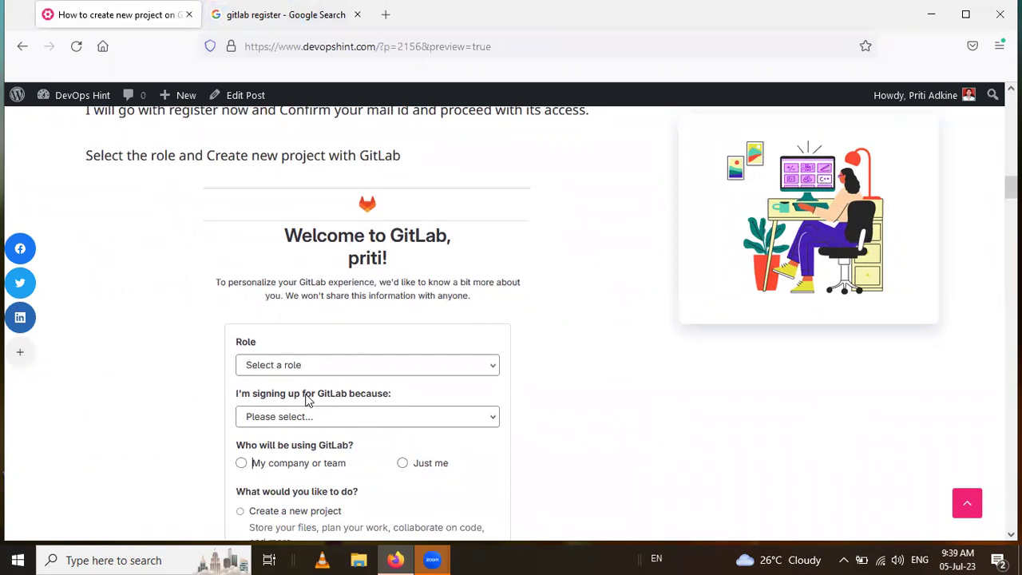
scroll(359, 431, "down", 2)
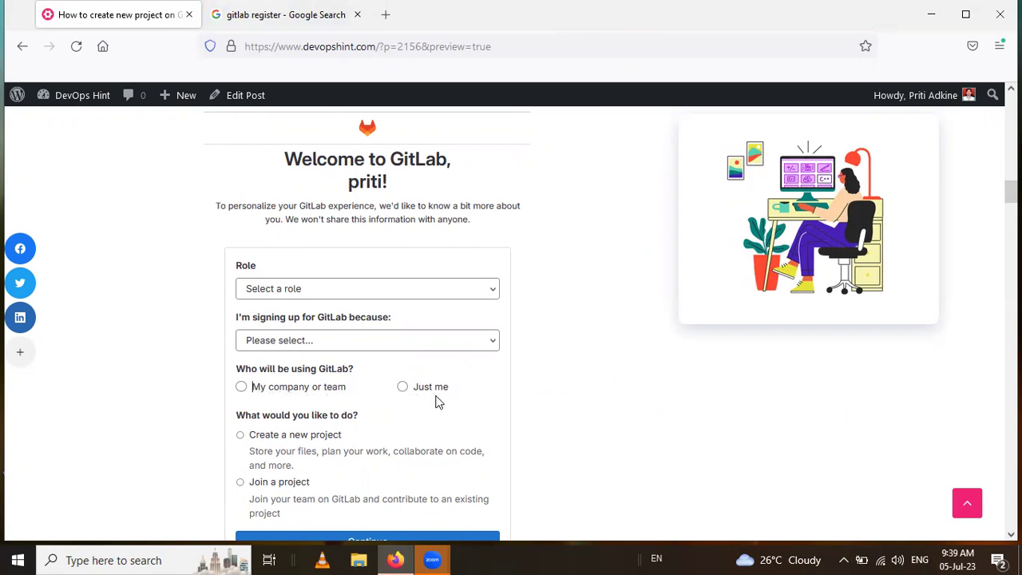
scroll(439, 402, "down", 1)
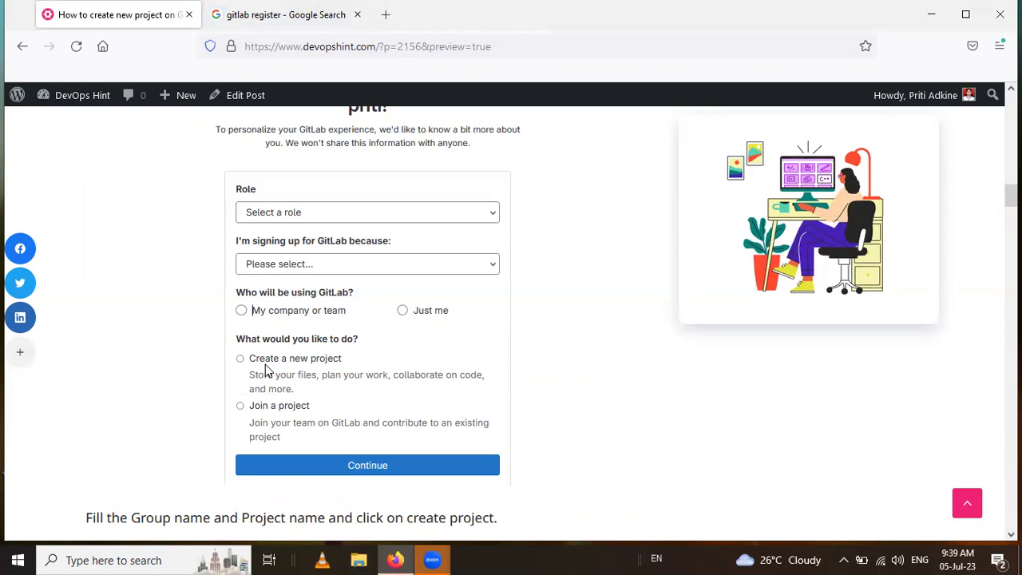
Examine the article's instructions for creating a first project, getting started and creating a new project in GitLab.
scroll(310, 370, "down", 2)
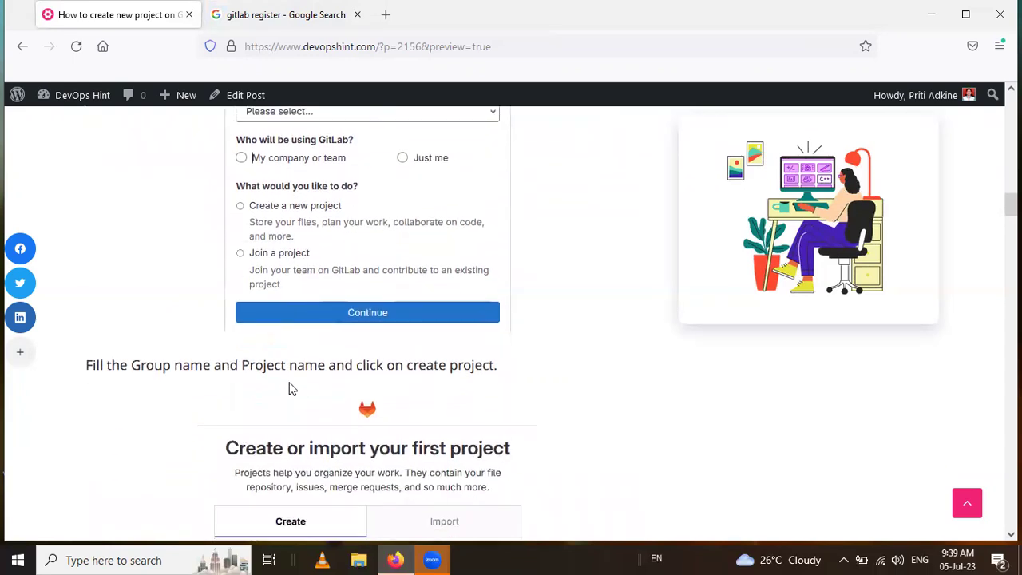
scroll(338, 381, "down", 2)
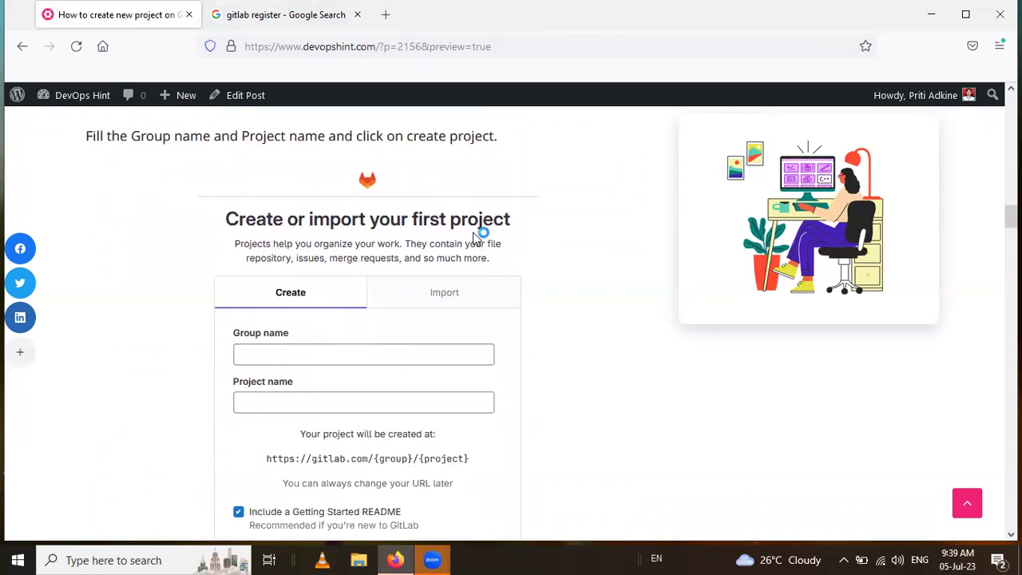
scroll(491, 263, "down", 2)
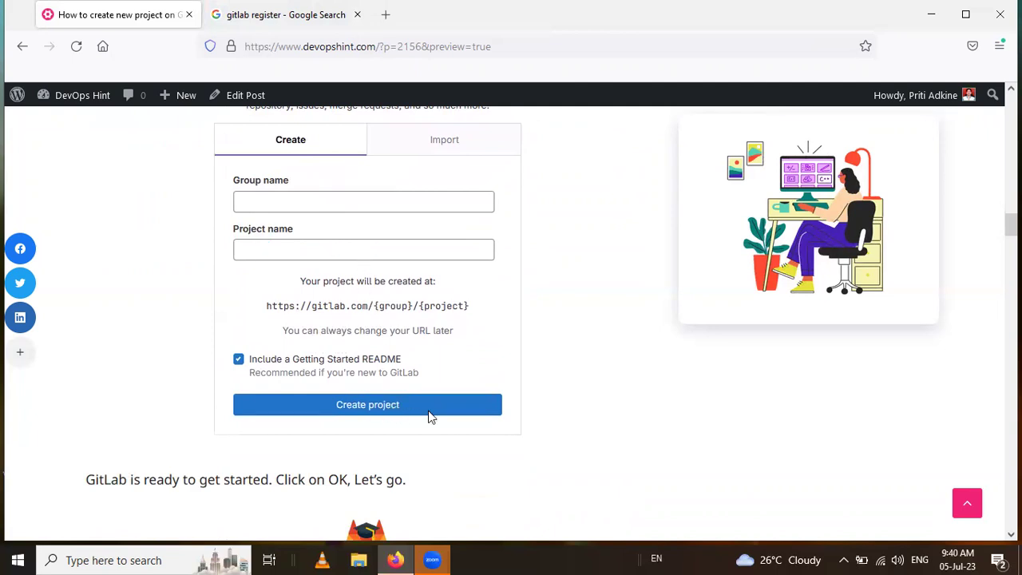
scroll(432, 416, "down", 1)
scroll(432, 415, "down", 2)
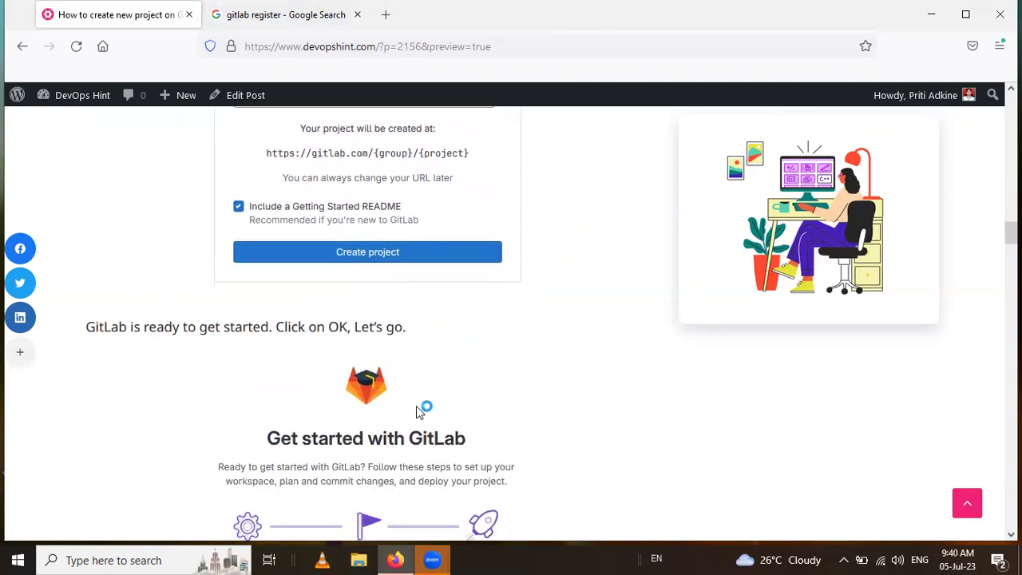
scroll(416, 406, "down", 1)
scroll(416, 405, "down", 3)
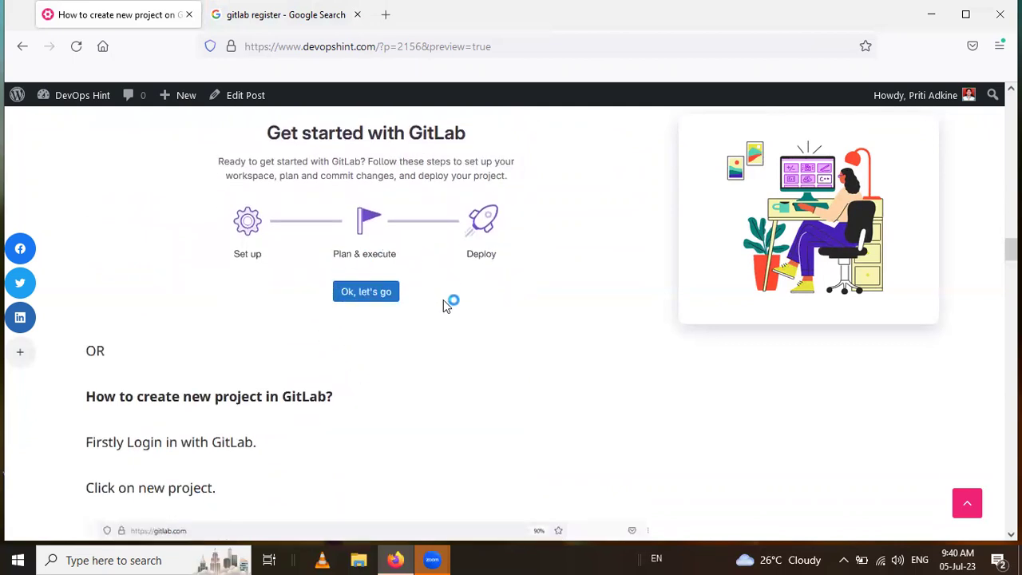
scroll(359, 402, "down", 1)
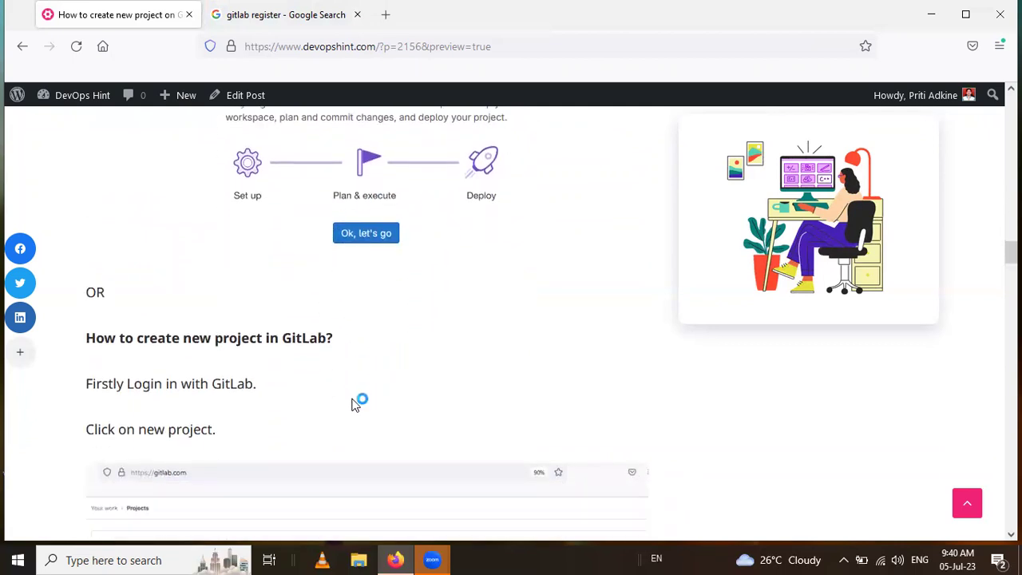
scroll(355, 403, "down", 1)
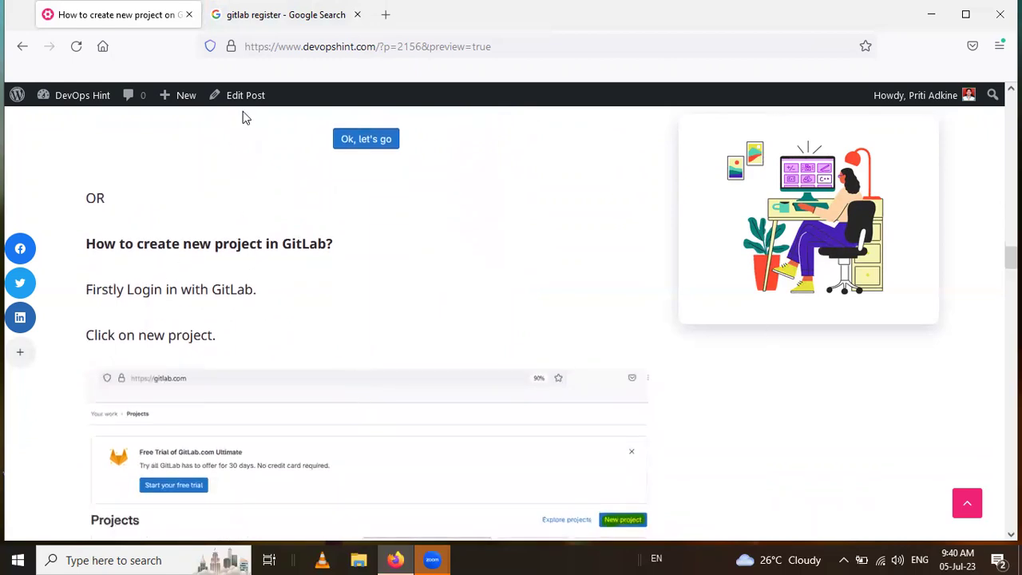
Open GitLab's sign-in page from the search results and sign in with the saved credentials.
left_click(292, 15)
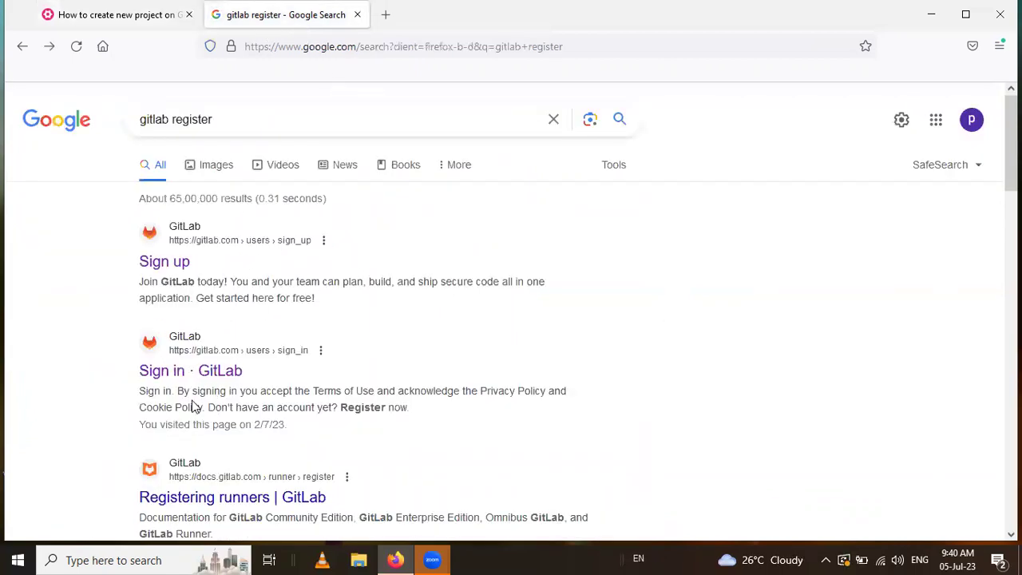
left_click(196, 373)
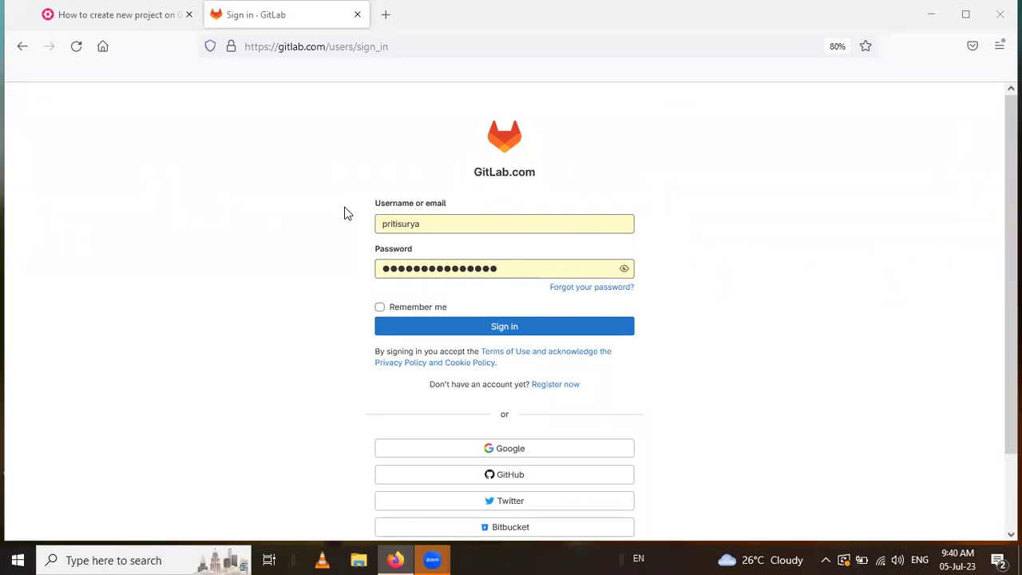
scroll(344, 215, "down", 2)
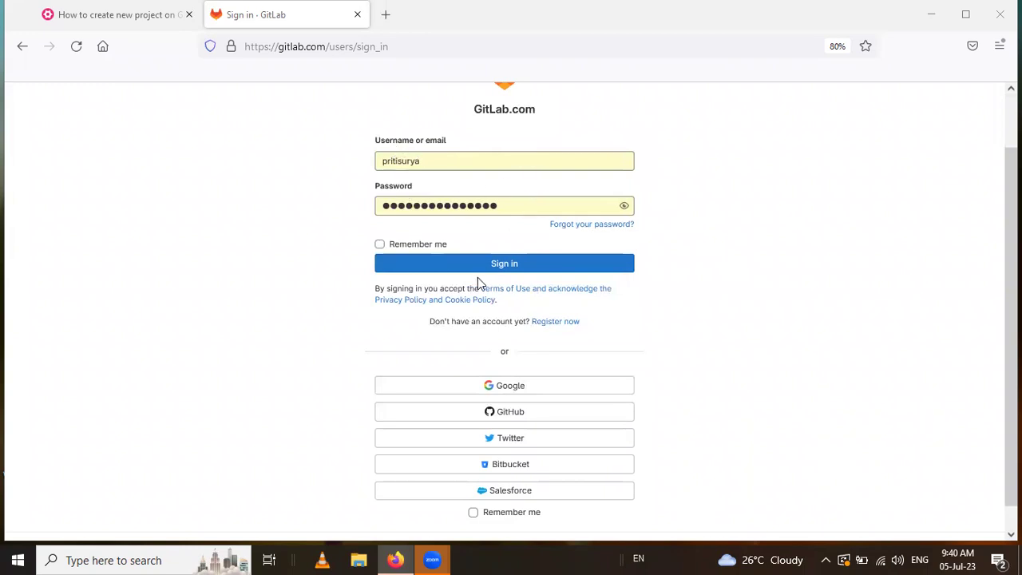
left_click(509, 267)
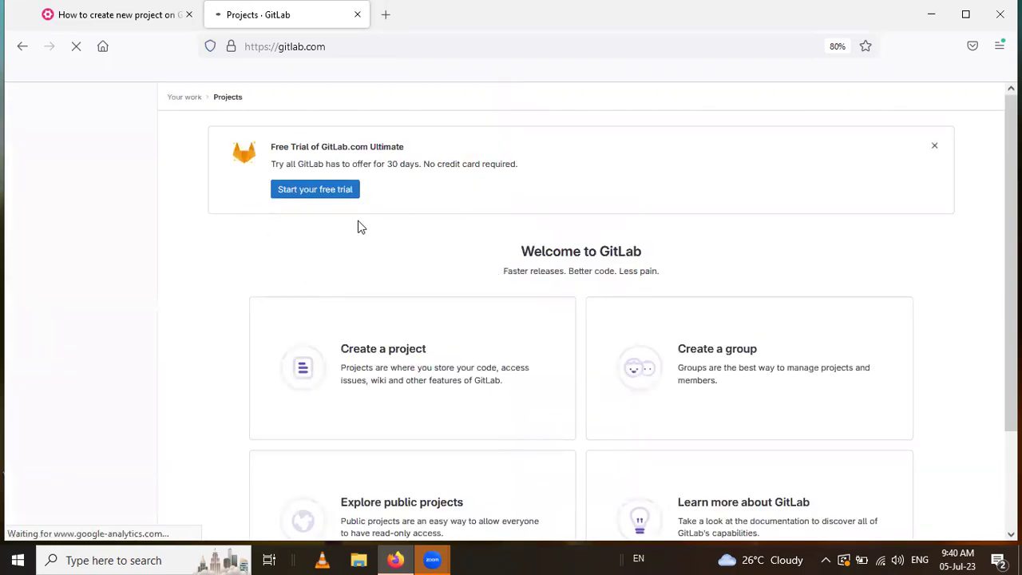
Start a new blank GitLab project and enter devopshint as the project name.
scroll(295, 399, "down", 2)
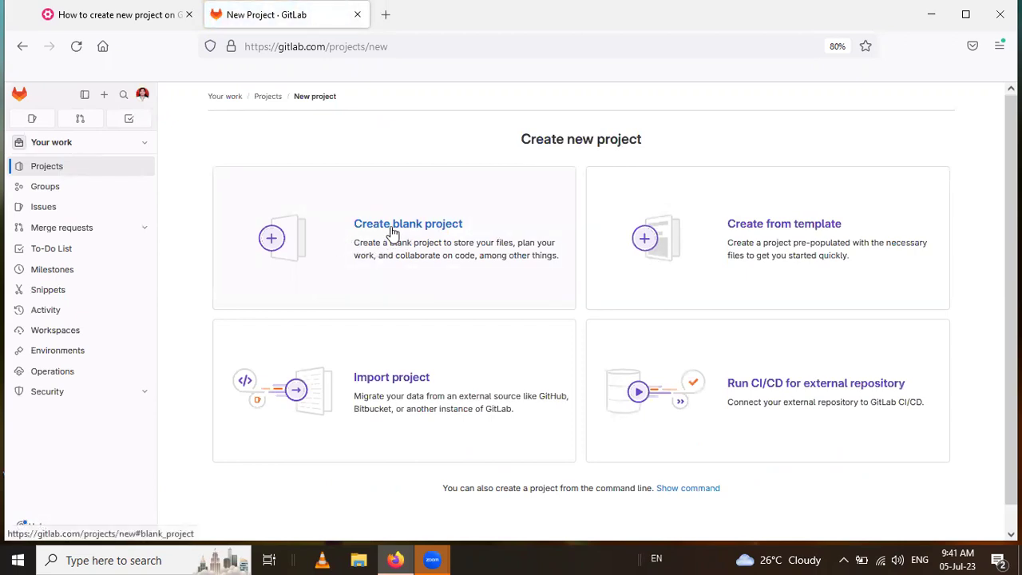
left_click(392, 230)
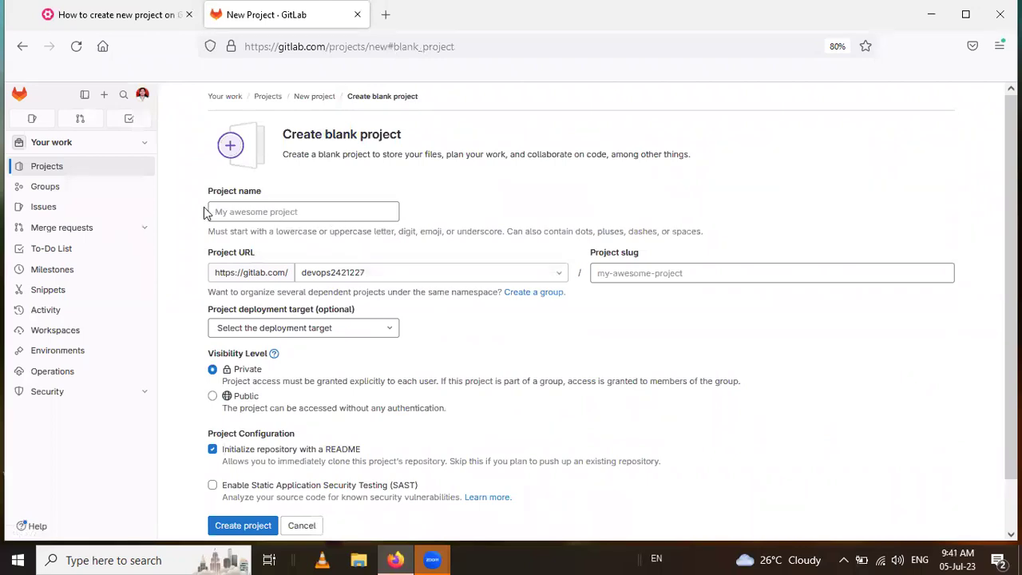
left_click(266, 212)
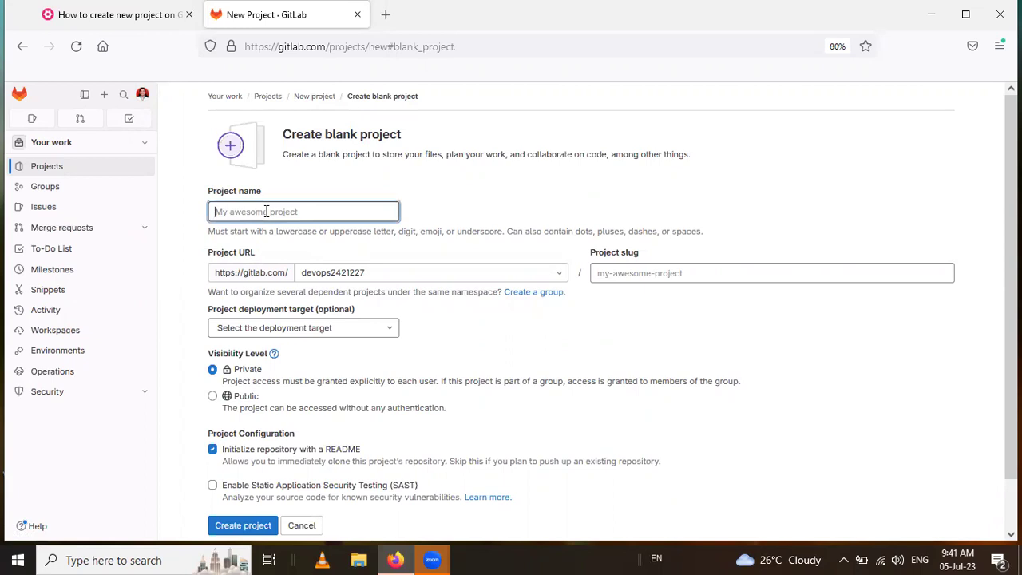
type("devopshint")
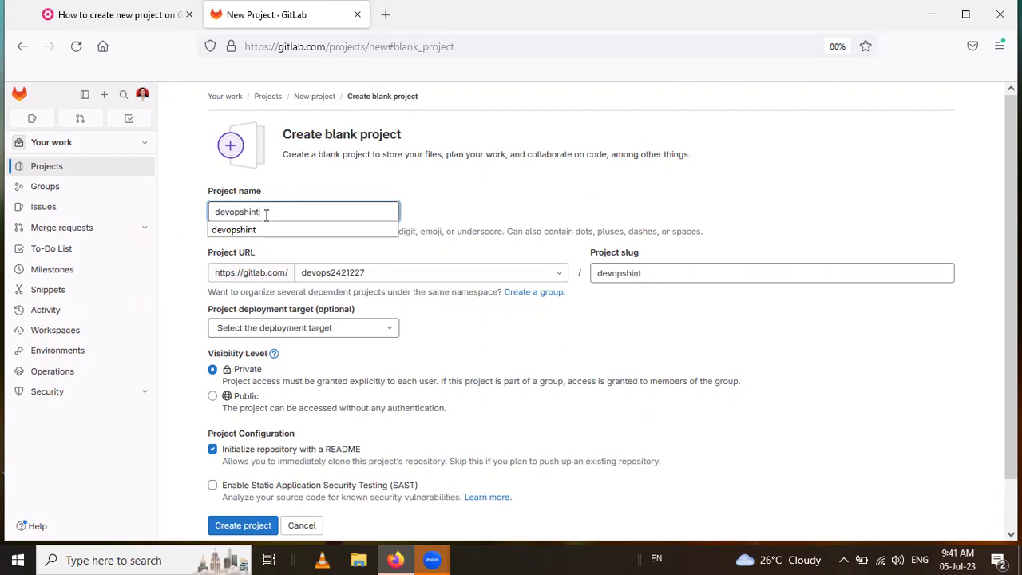
Keep the name devopshint and private visibility, turn off initializing the repository with a README, and create the project.
left_click(272, 231)
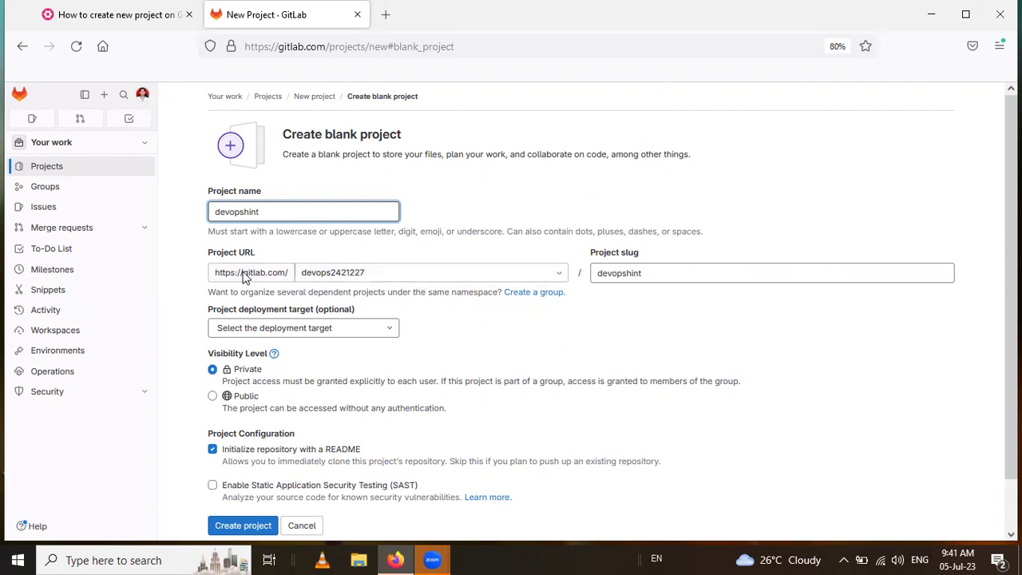
left_click(382, 279)
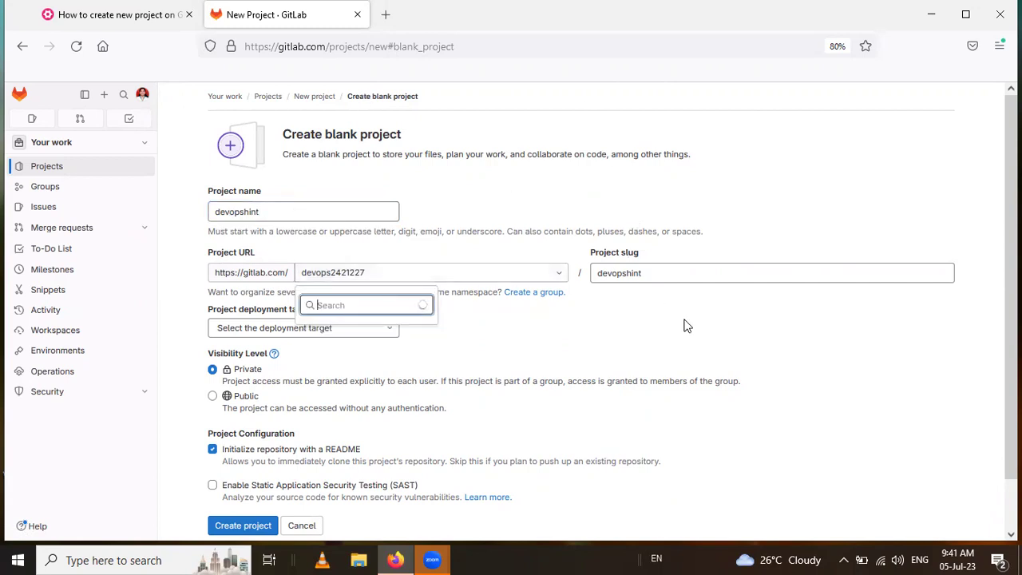
key("Tab")
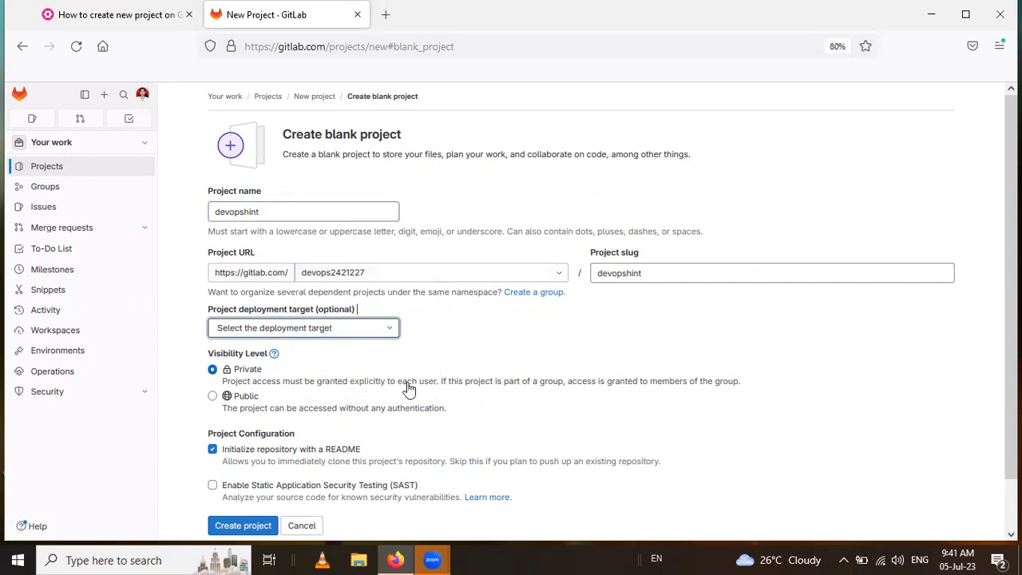
scroll(409, 389, "down", 1)
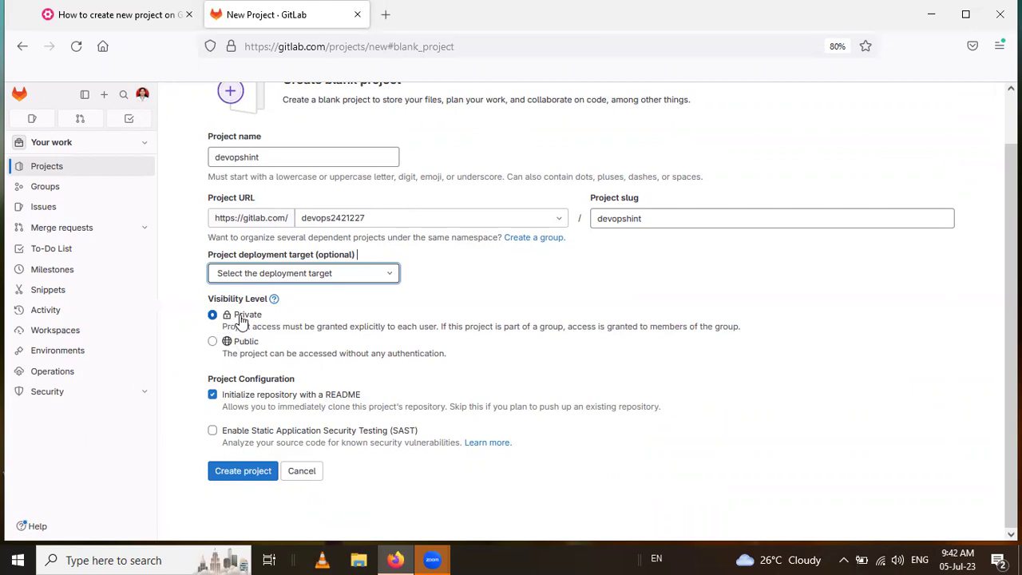
left_click(212, 395)
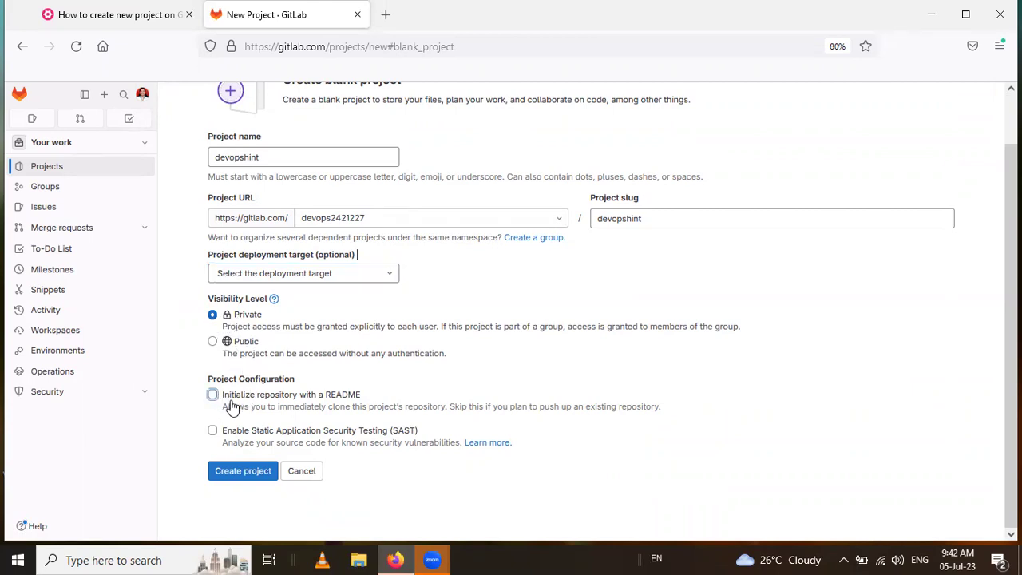
left_click(249, 473)
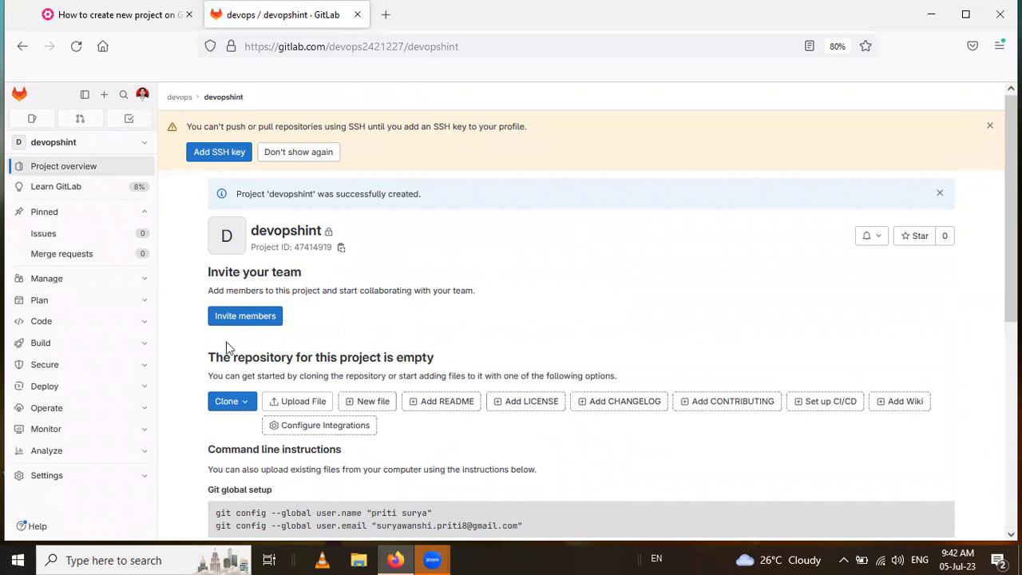
Return to the DevOps Hint article and read its instructions for pushing files or code to GitLab.
left_click(395, 559)
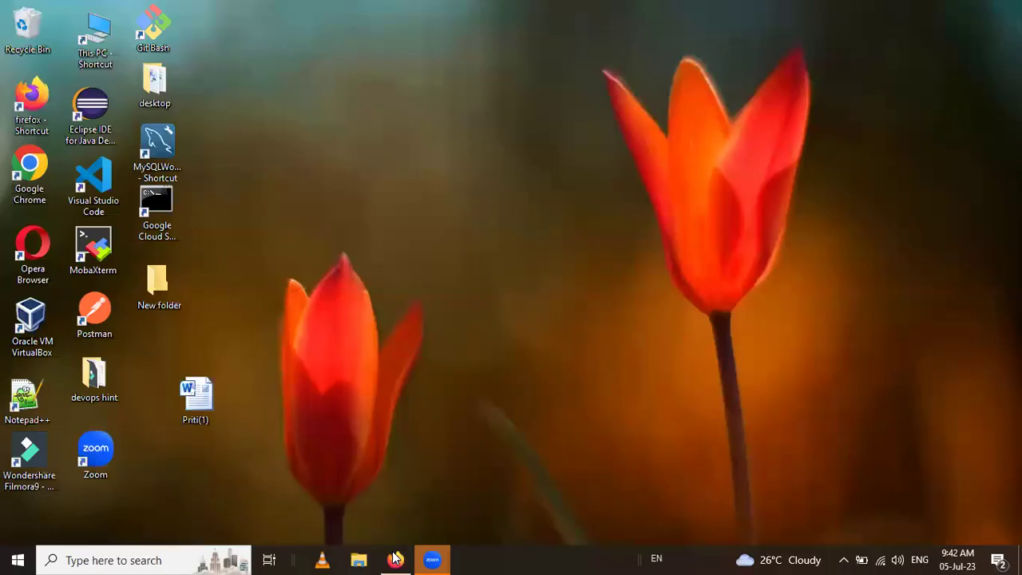
left_click(395, 559)
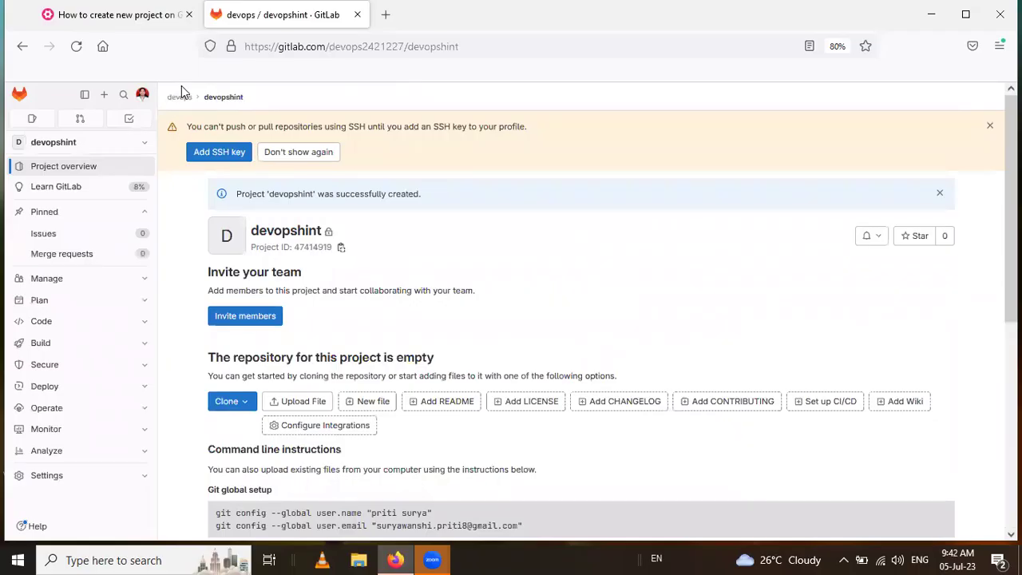
left_click(139, 16)
scroll(324, 304, "down", 2)
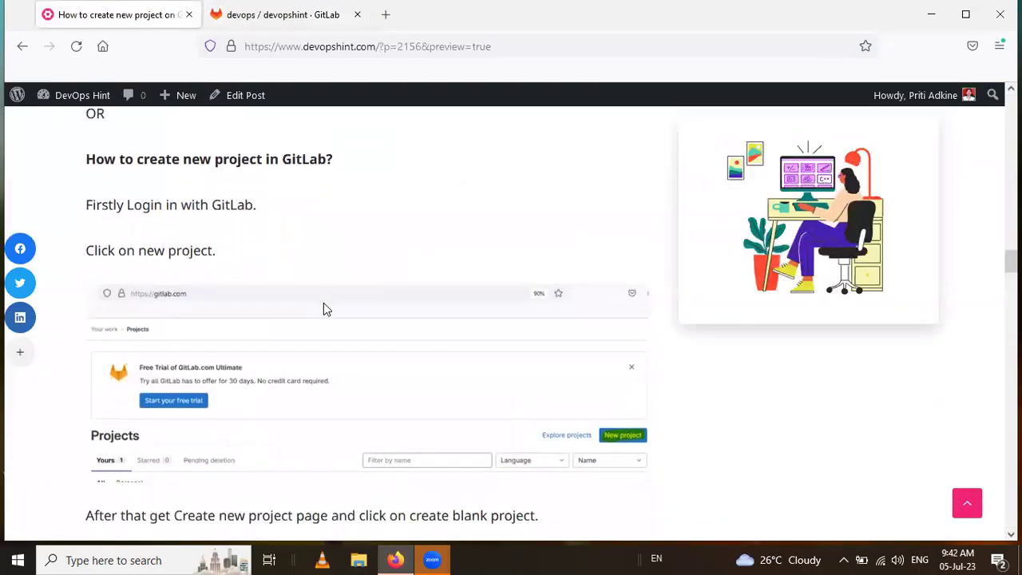
scroll(324, 309, "down", 10)
scroll(290, 312, "down", 6)
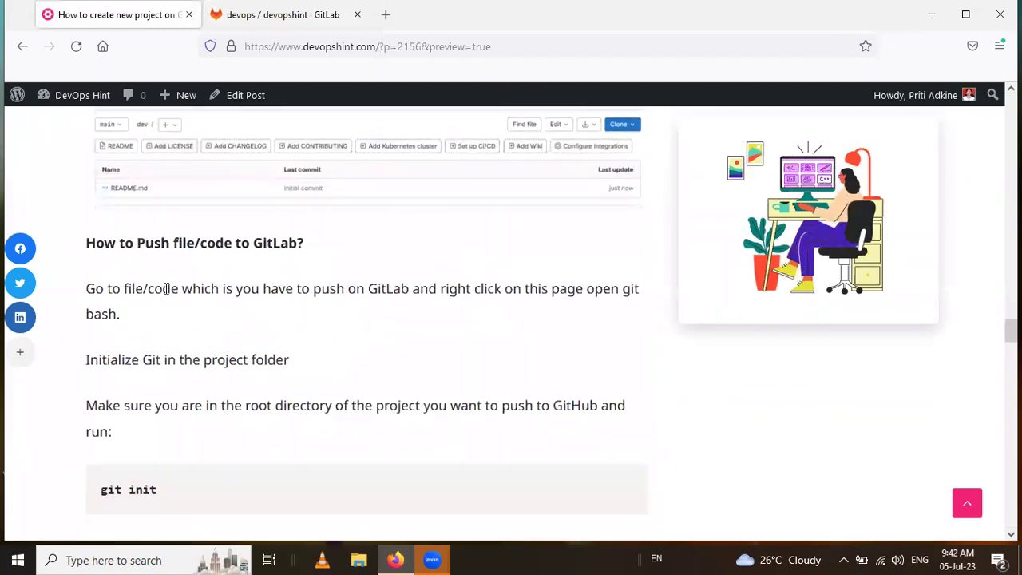
scroll(168, 289, "down", 1)
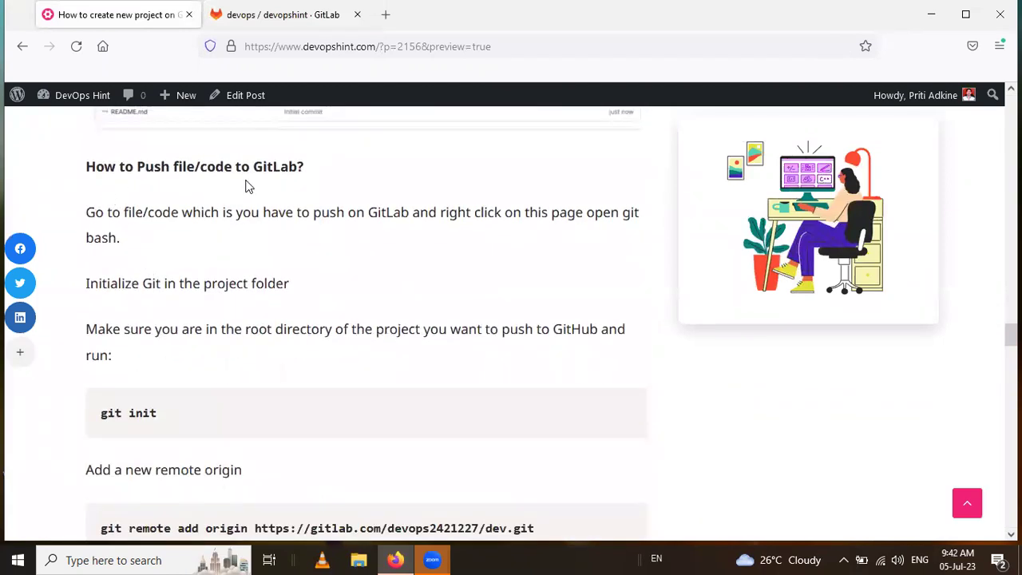
scroll(247, 186, "down", 1)
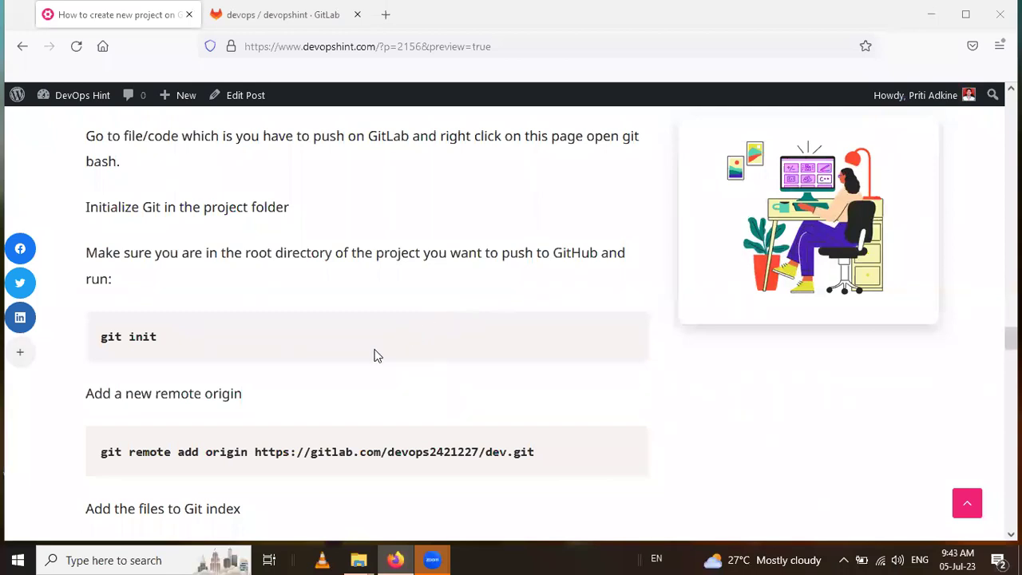
scroll(375, 355, "up", 1)
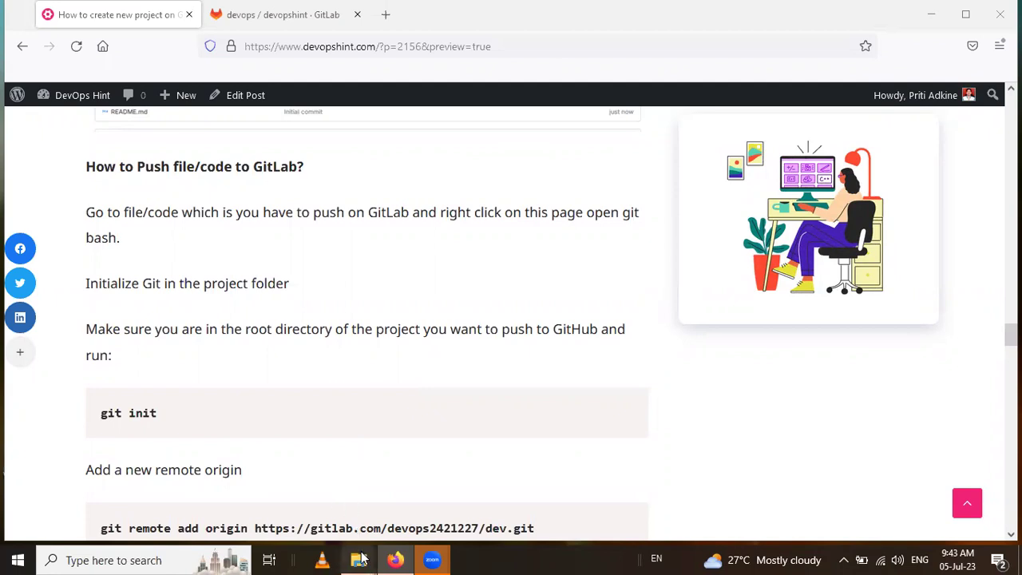
Switch to the New folder window in File Explorer and check the contents of the sample text file.
mouse_move(361, 559)
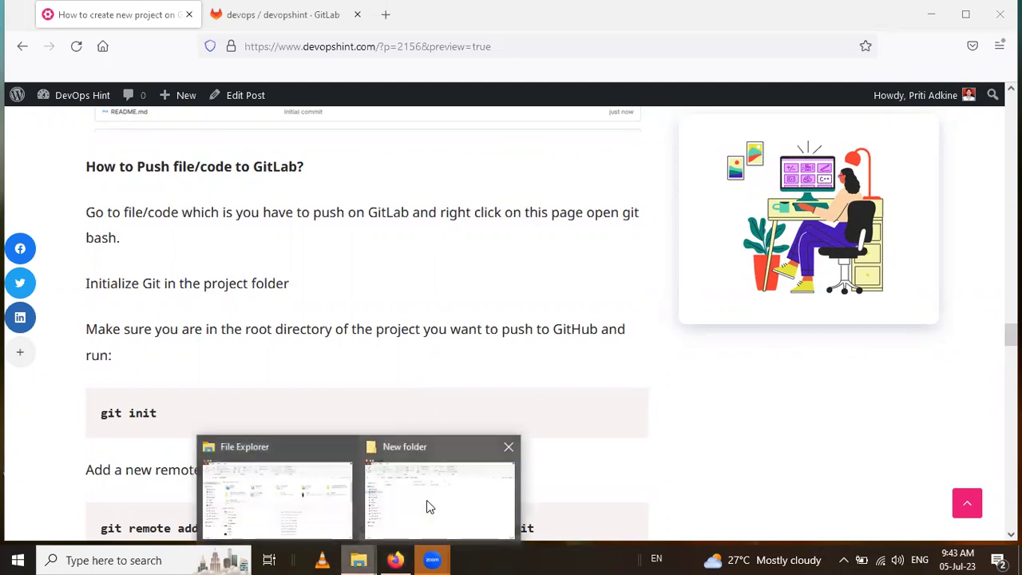
left_click(426, 500)
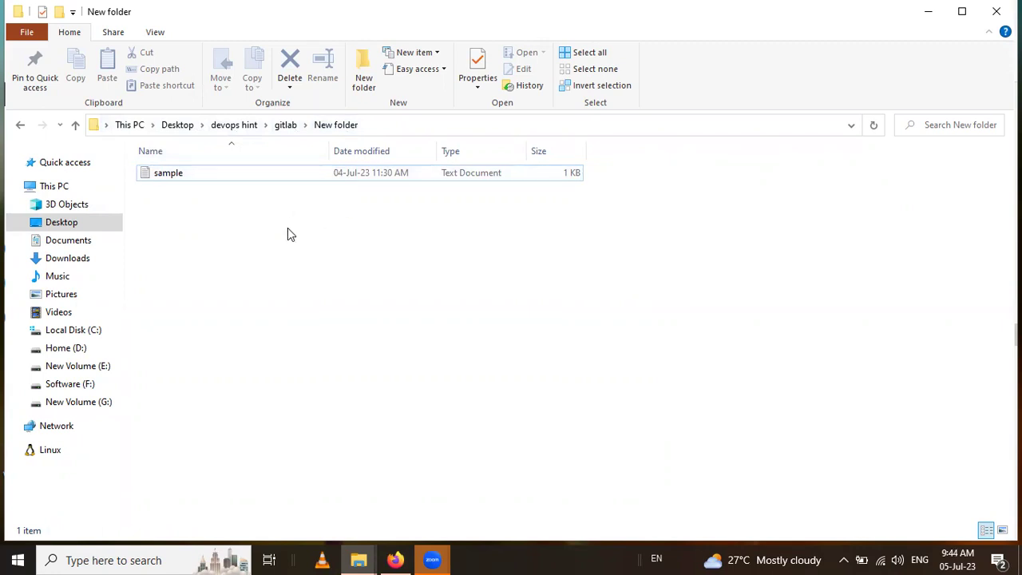
double_click(203, 175)
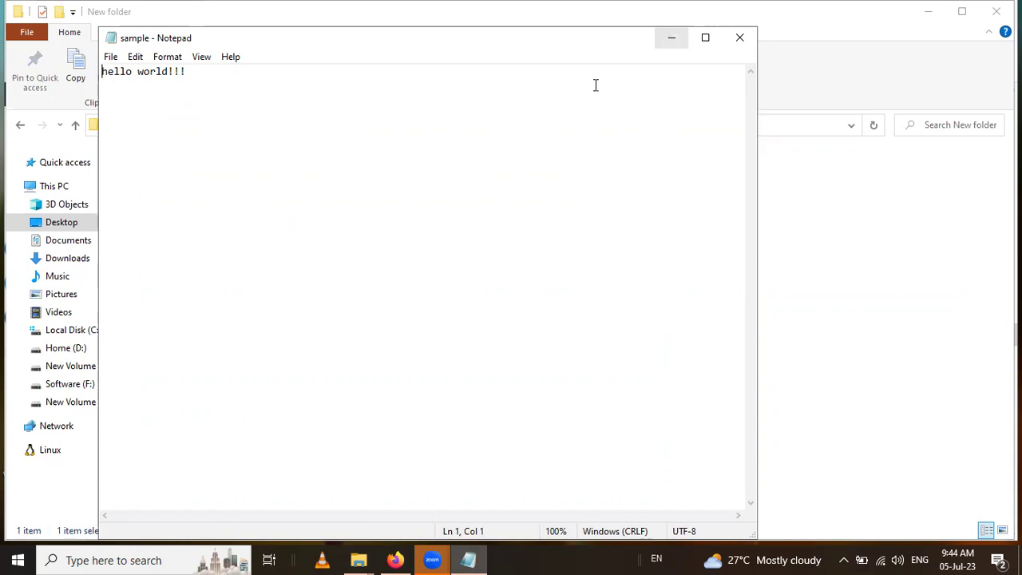
left_click(672, 38)
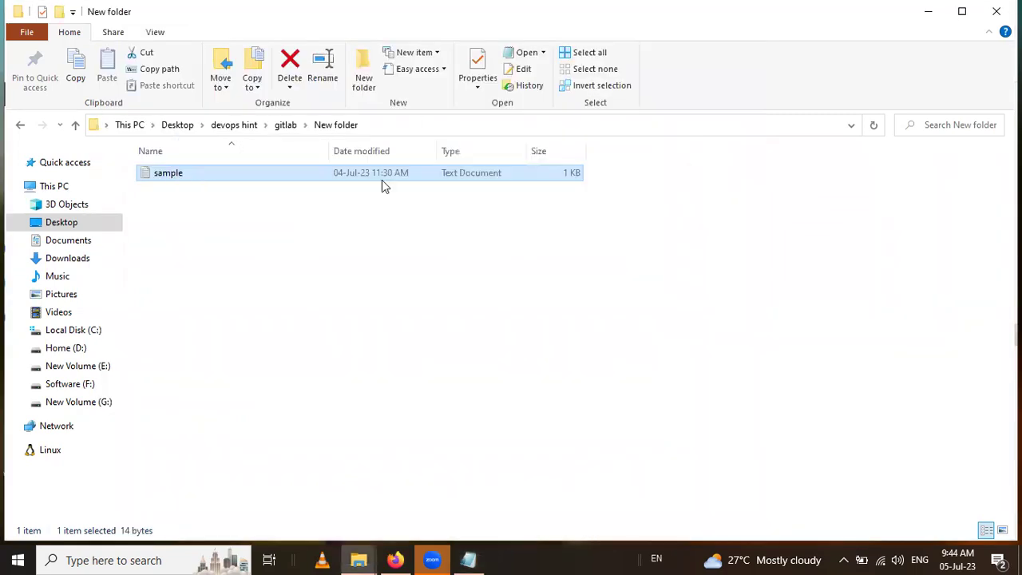
Open Git Bash in the folder containing the sample file and maximize its window.
left_click(394, 257)
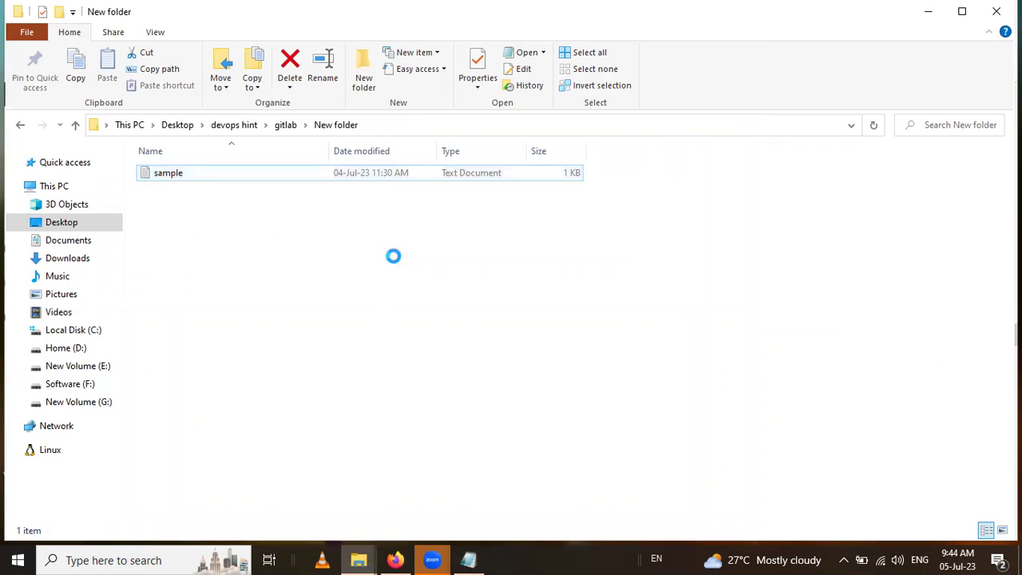
right_click(394, 257)
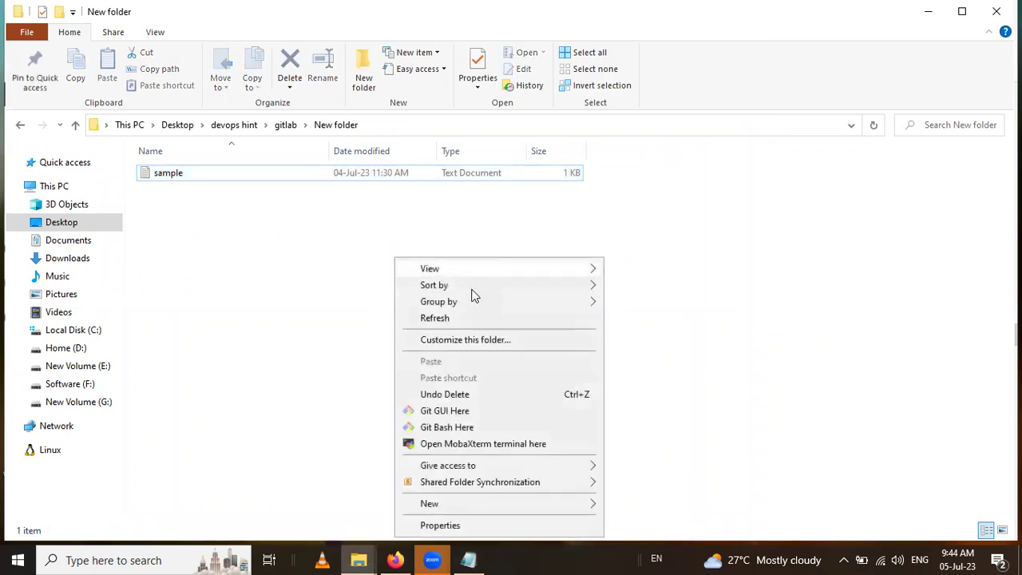
left_click(471, 430)
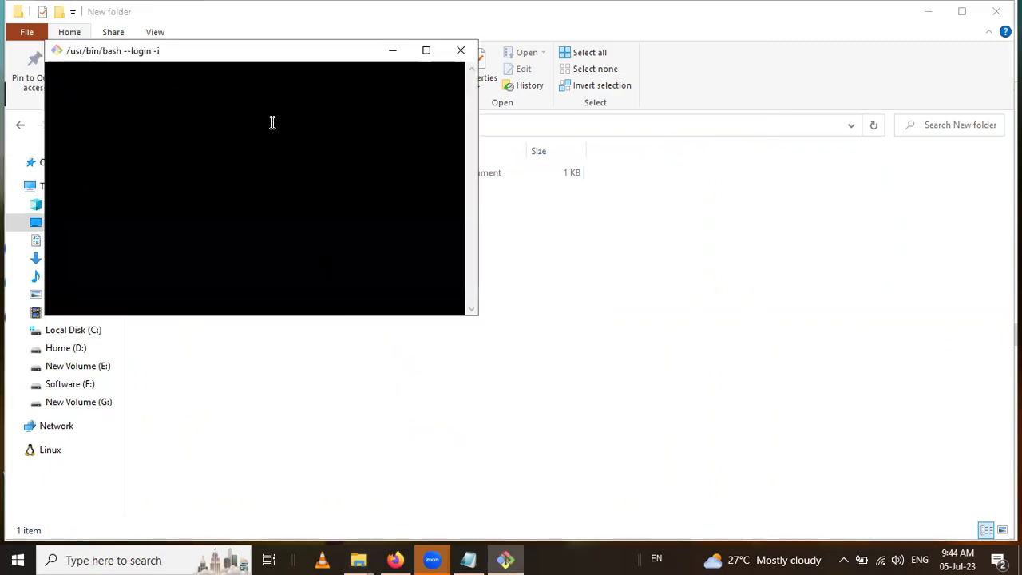
double_click(332, 52)
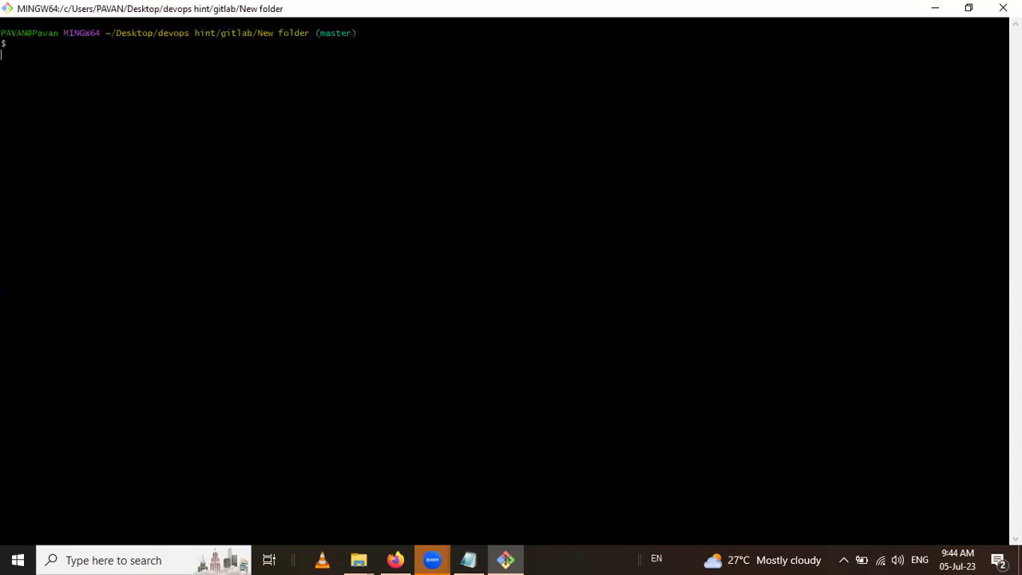
Initialize a Git repository with git init and check for untracked files with git status.
key("Return")
type("git init")
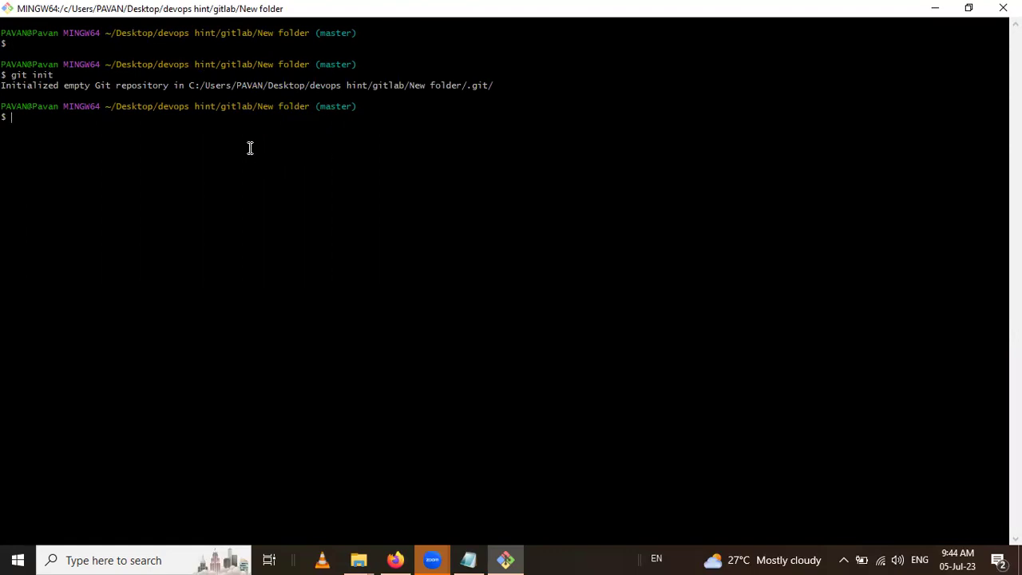
type("git")
left_click_drag(40, 190, 107, 190)
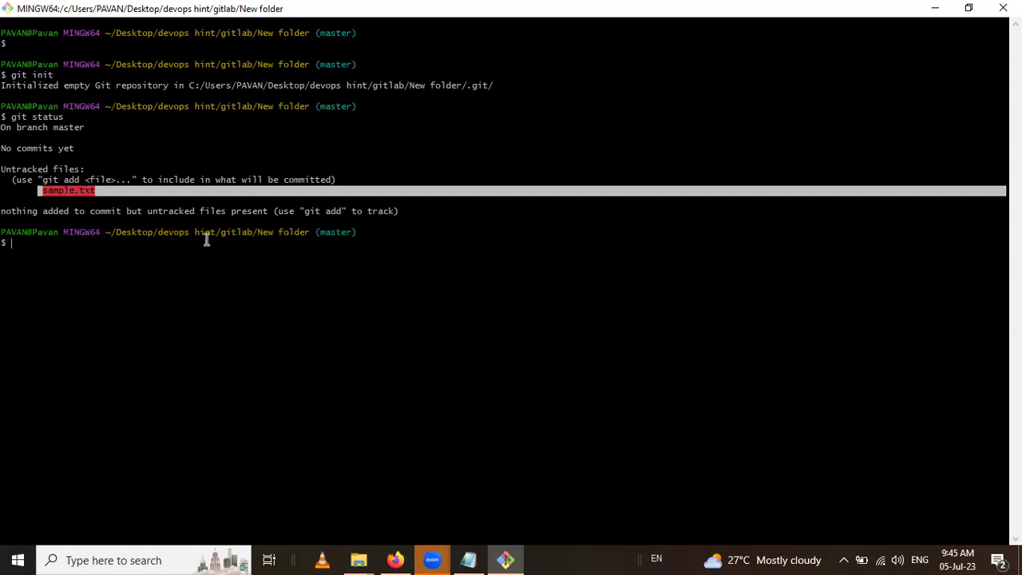
Copy "git remote add origin" from the article and paste it at the Git Bash prompt without running it.
left_click(397, 560)
scroll(197, 426, "down", 2)
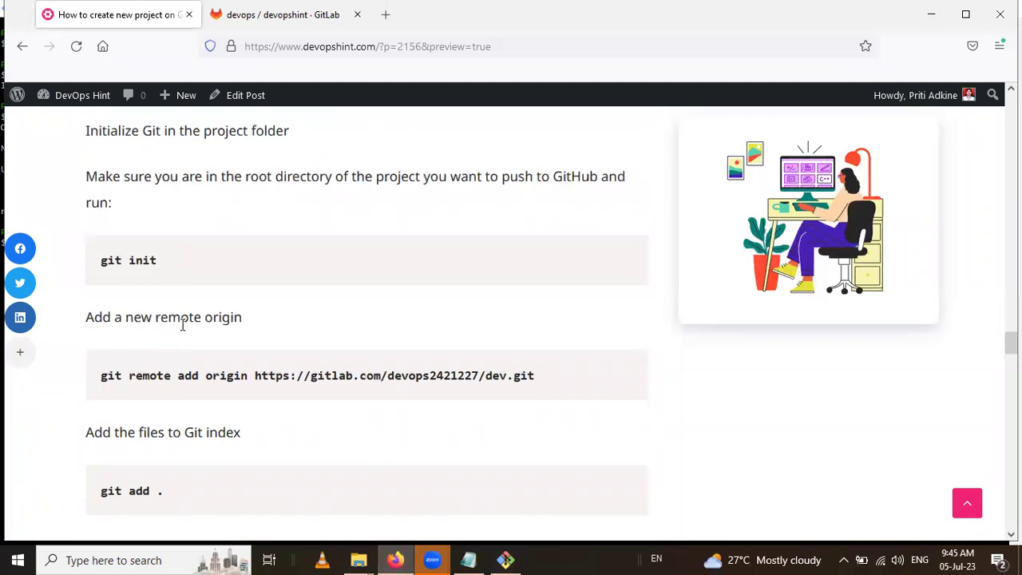
left_click_drag(101, 376, 247, 382)
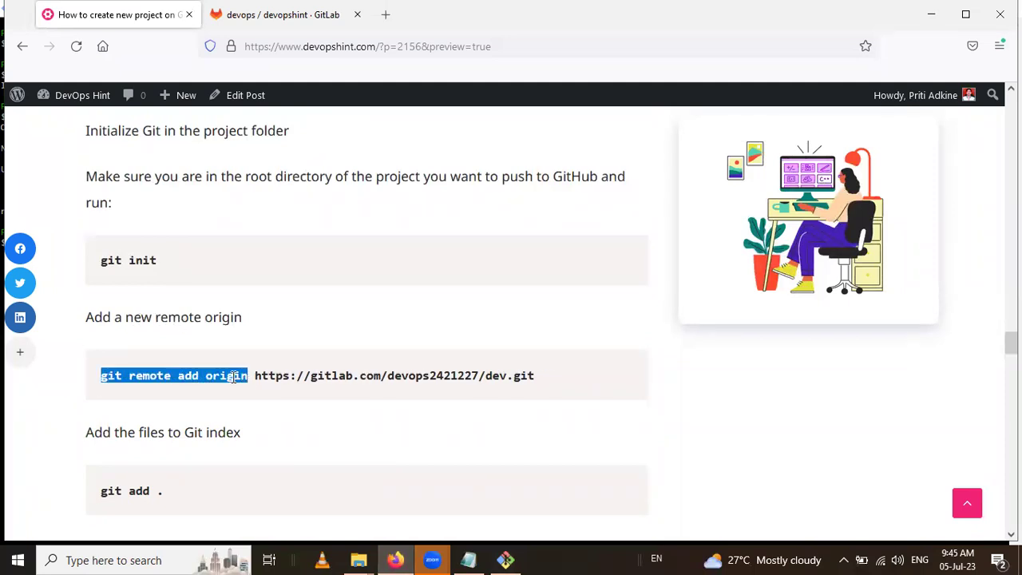
right_click(234, 377)
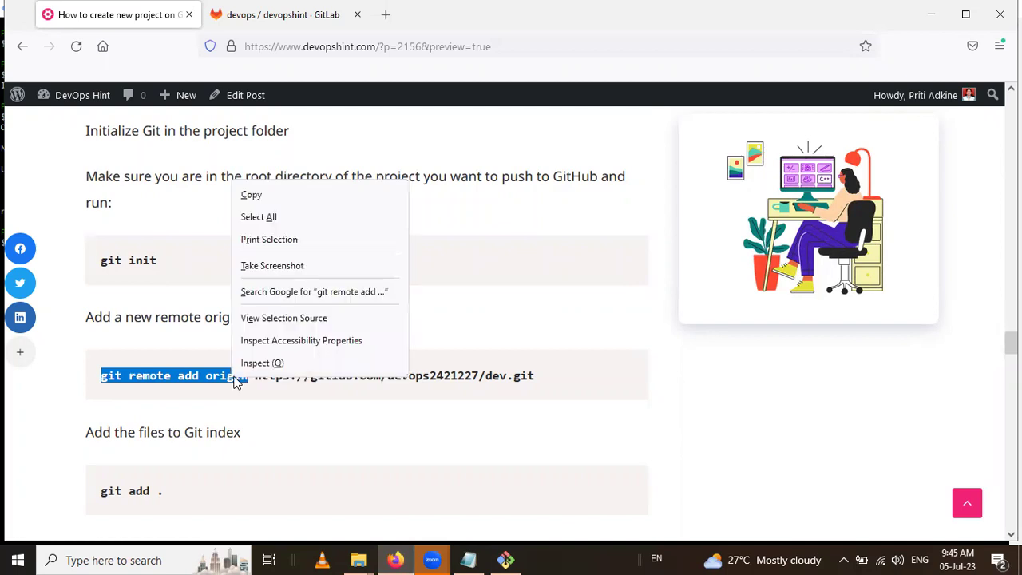
left_click(266, 203)
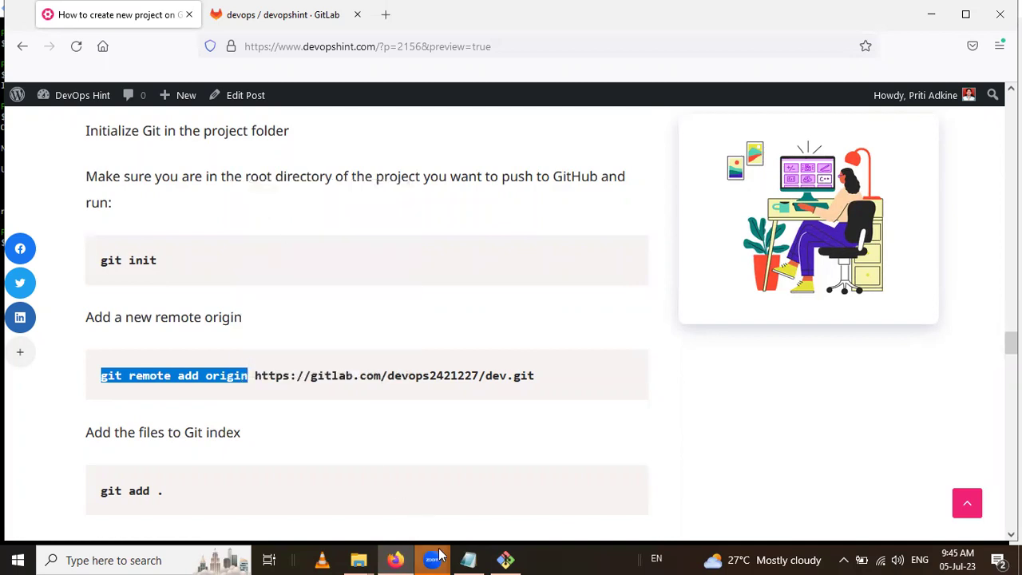
left_click(506, 560)
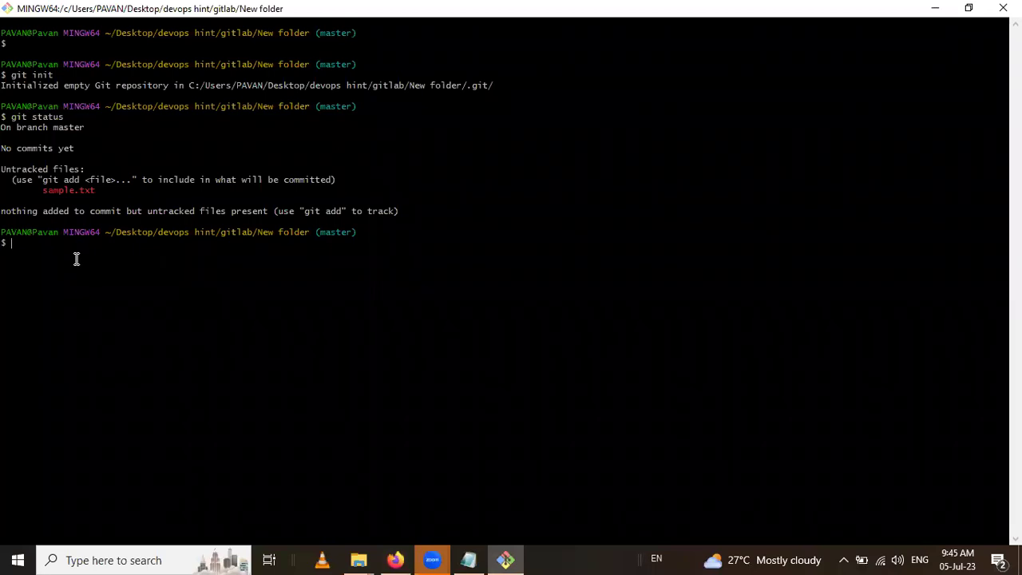
right_click(77, 259)
left_click(114, 303)
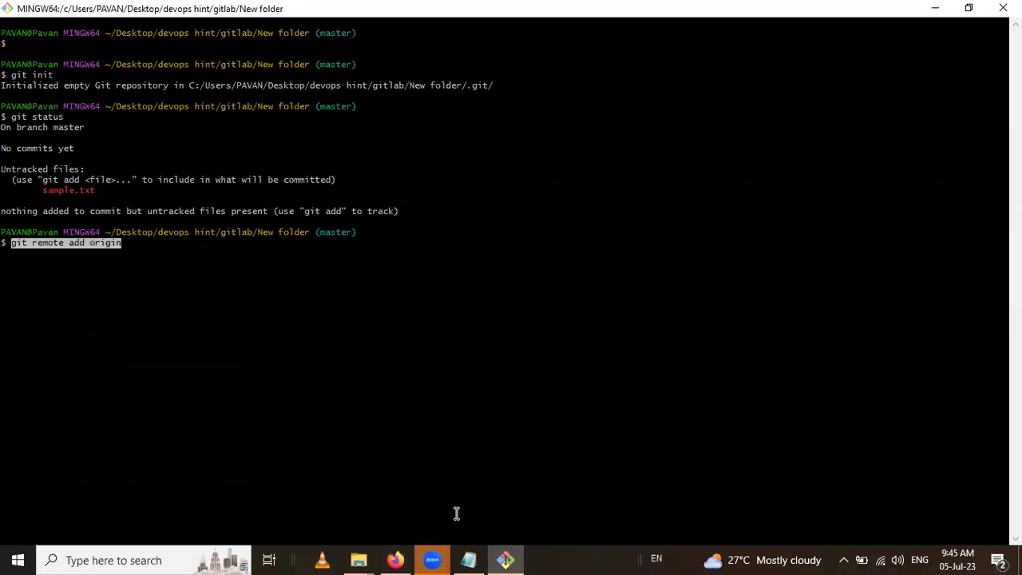
key("End")
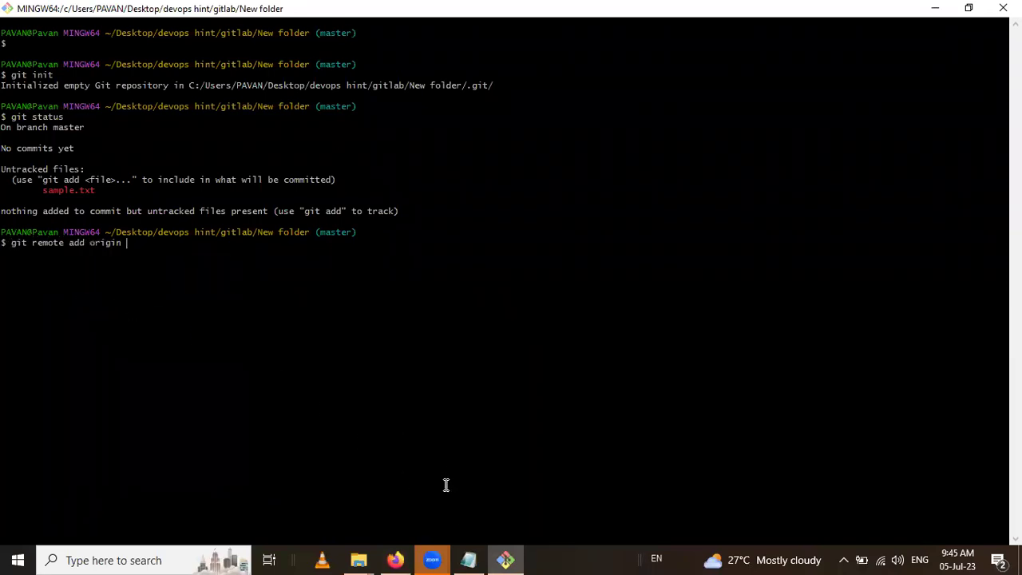
Switch to the devopshint project page in Firefox, dismiss the project-created notice, and copy the HTTPS clone URL.
left_click(395, 560)
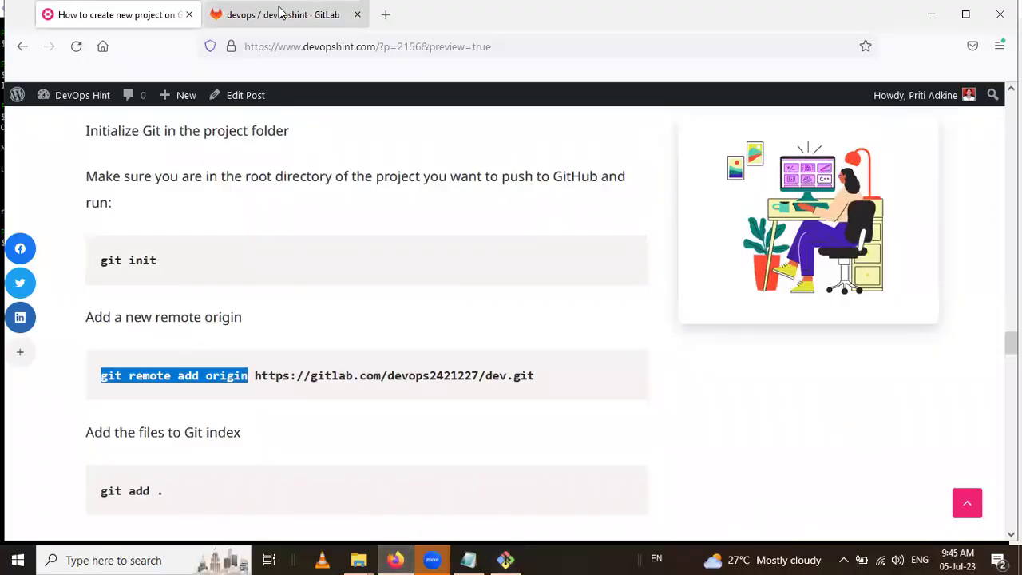
left_click(280, 13)
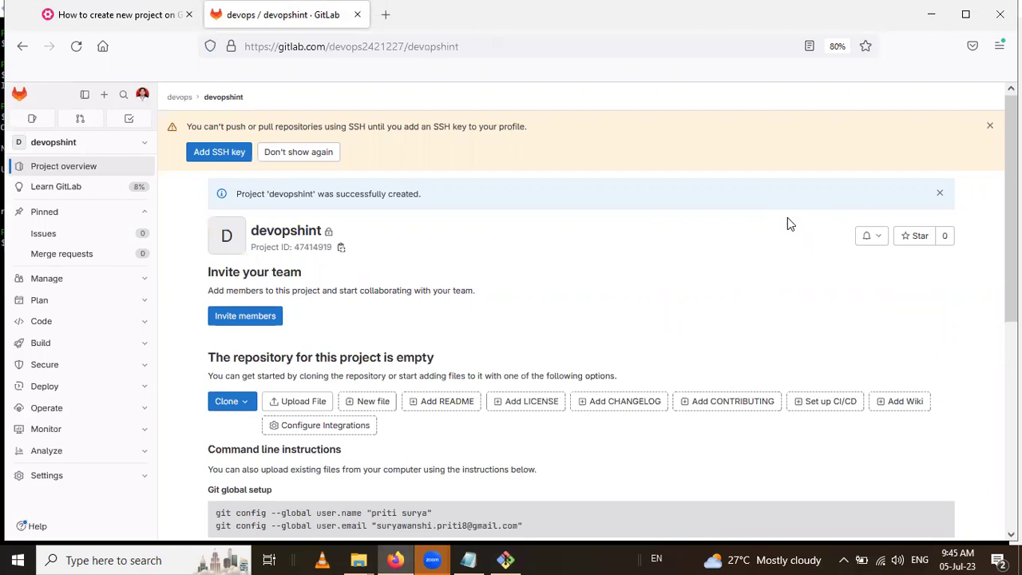
left_click(941, 196)
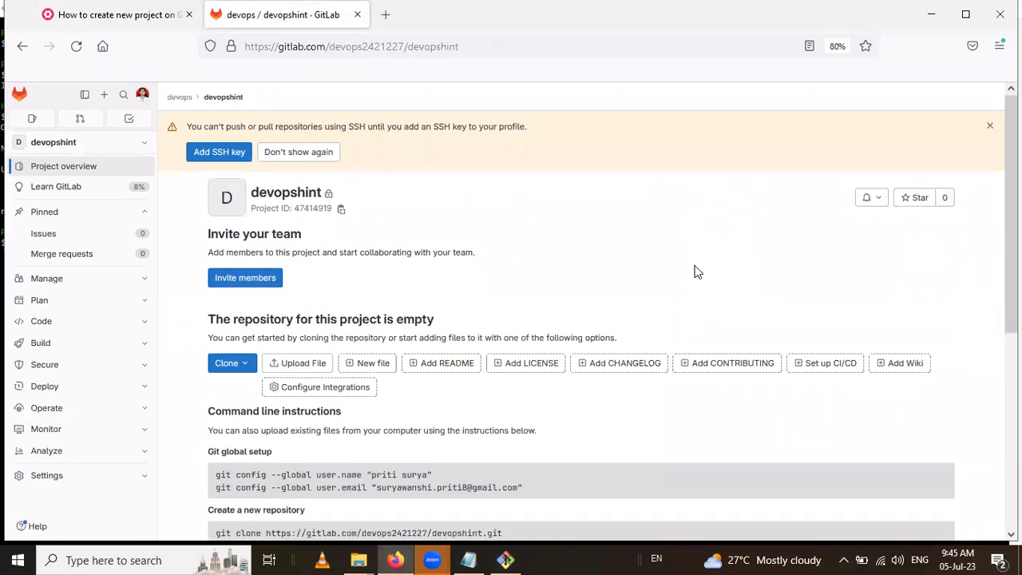
scroll(696, 269, "down", 1)
scroll(696, 272, "up", 1)
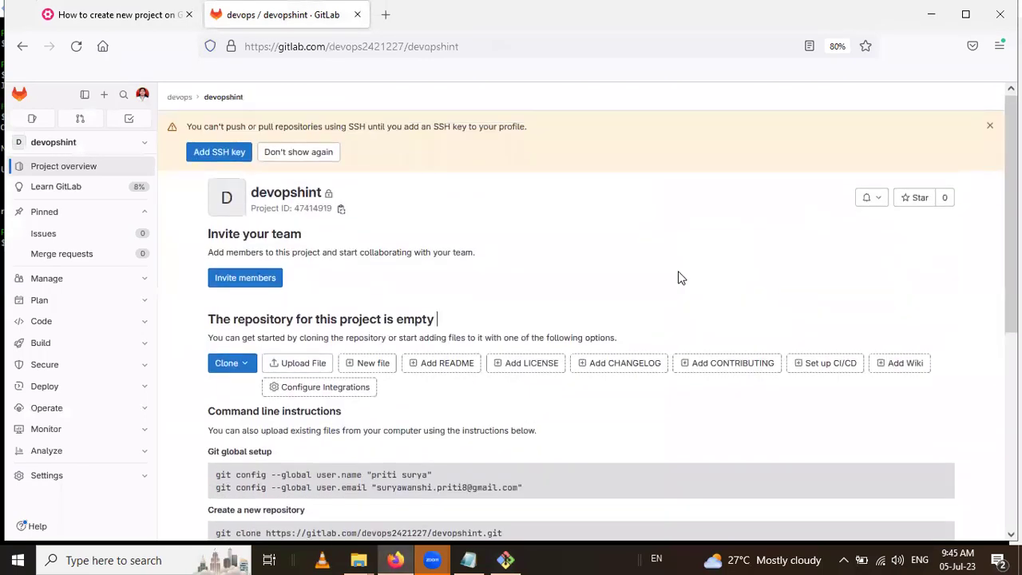
left_click(236, 363)
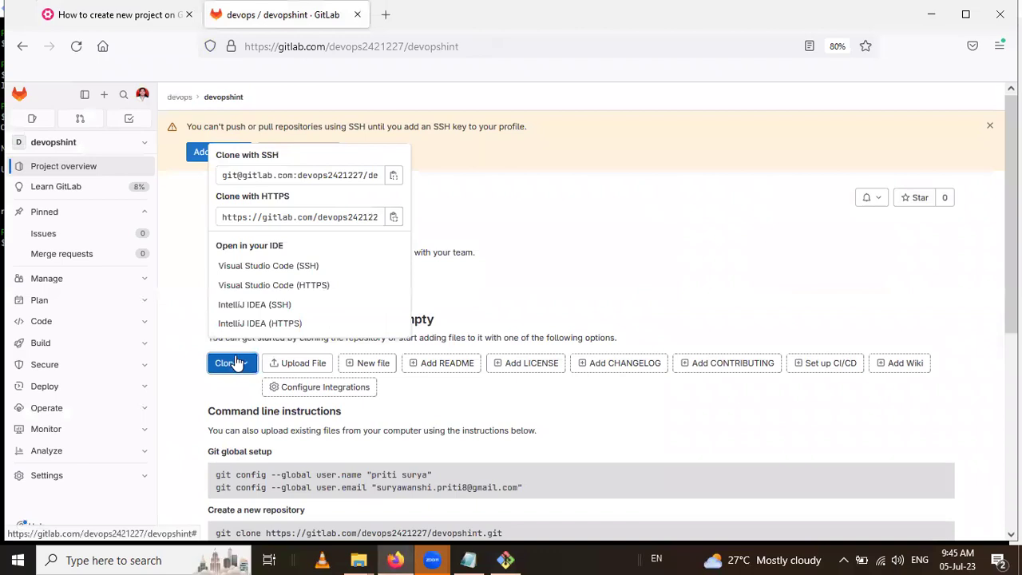
left_click(393, 217)
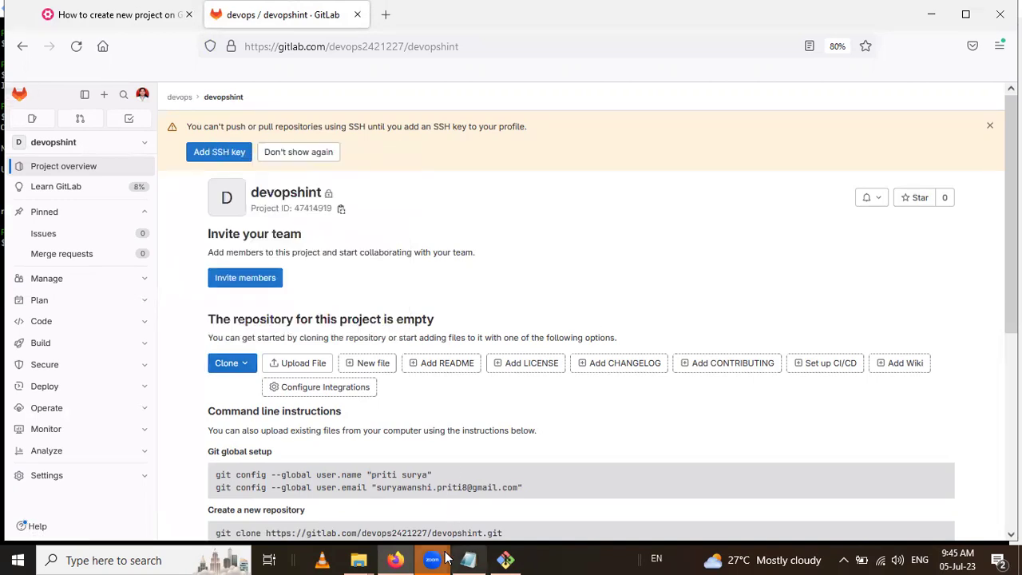
Complete the pending git remote add origin command in Git Bash with the copied devopshint HTTPS URL and run it.
left_click(506, 559)
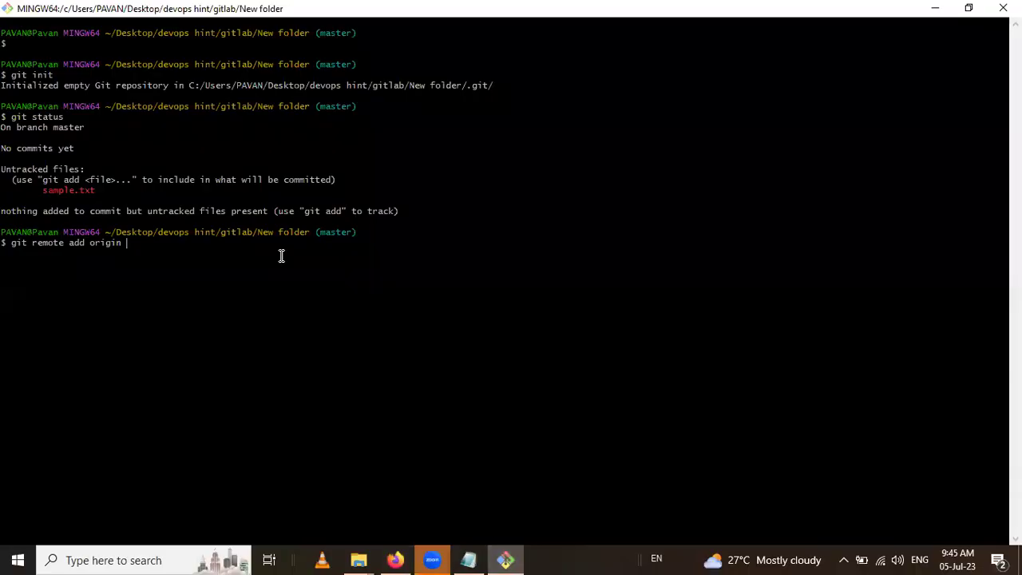
right_click(169, 251)
left_click(204, 298)
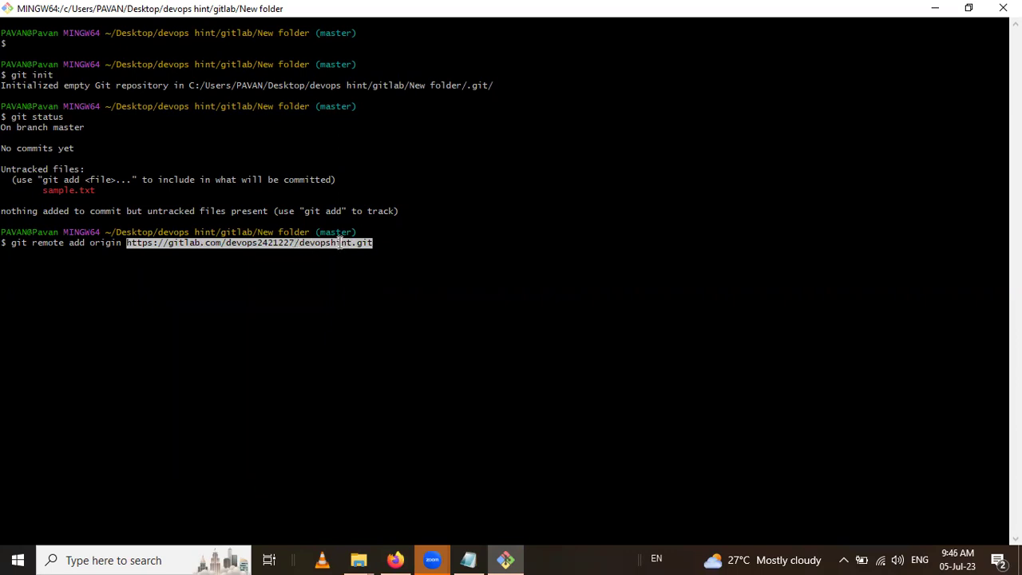
key("Return")
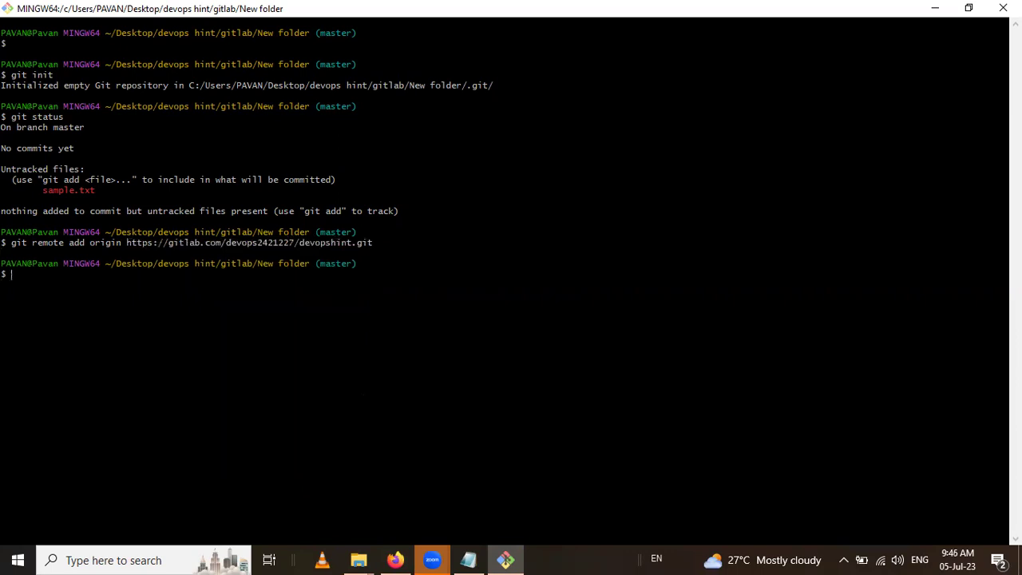
Rerun git status to check the repository after adding the remote.
key("Up")
key("Up")
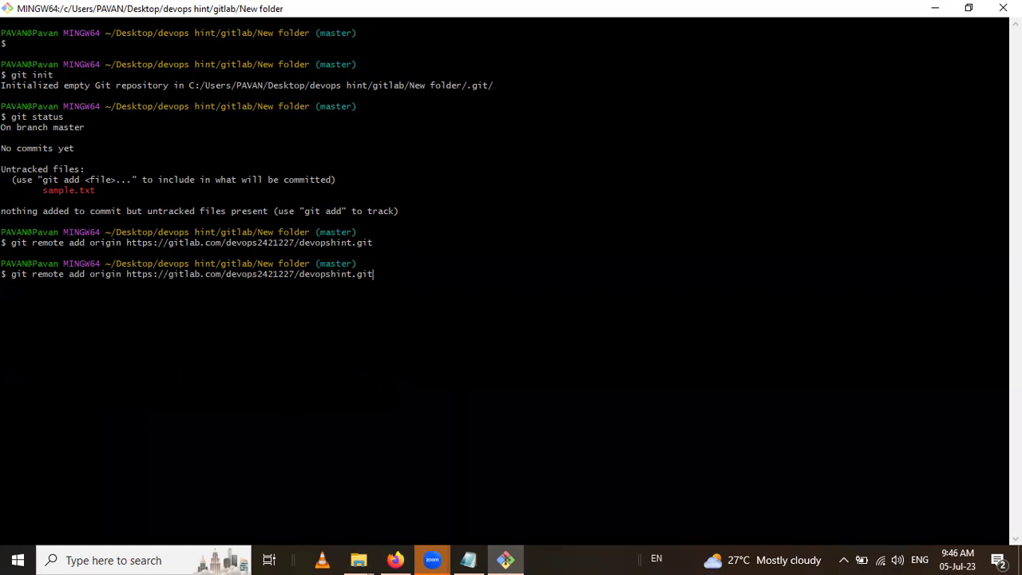
key("Return")
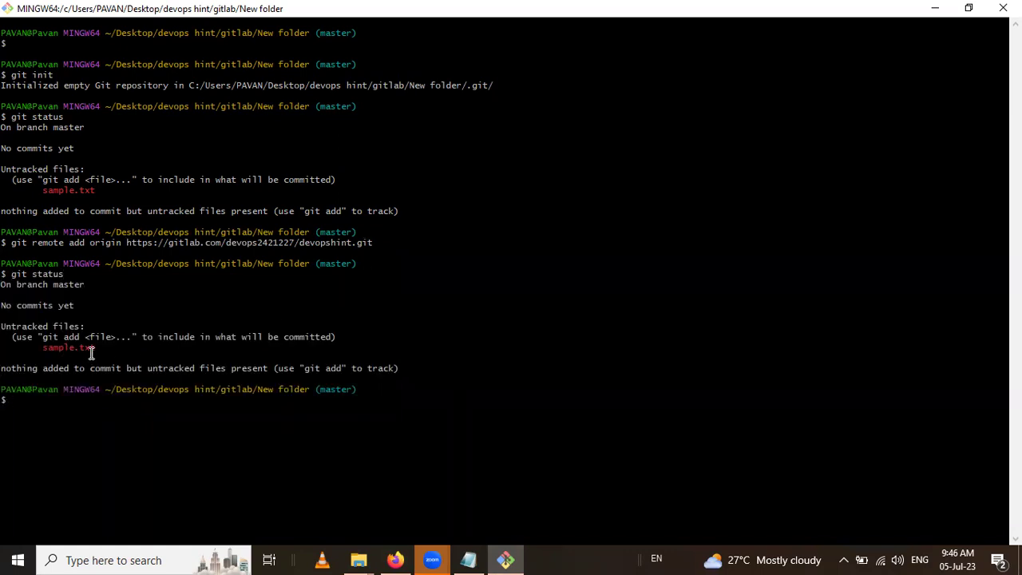
Switch to the DevOps Hint article in Firefox and copy the "git add ." command.
left_click(396, 560)
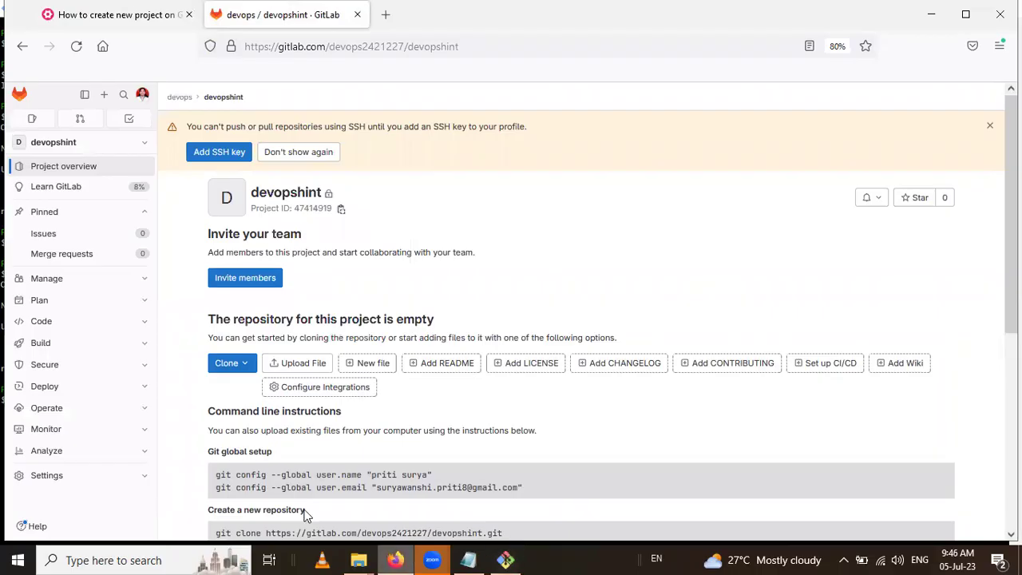
left_click(115, 15)
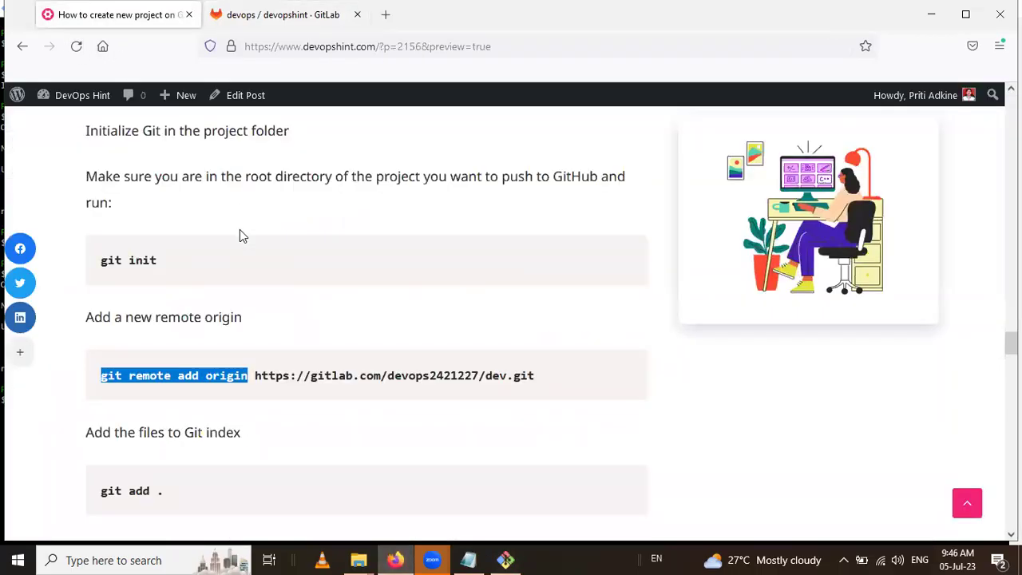
left_click_drag(177, 498, 101, 497)
right_click(114, 491)
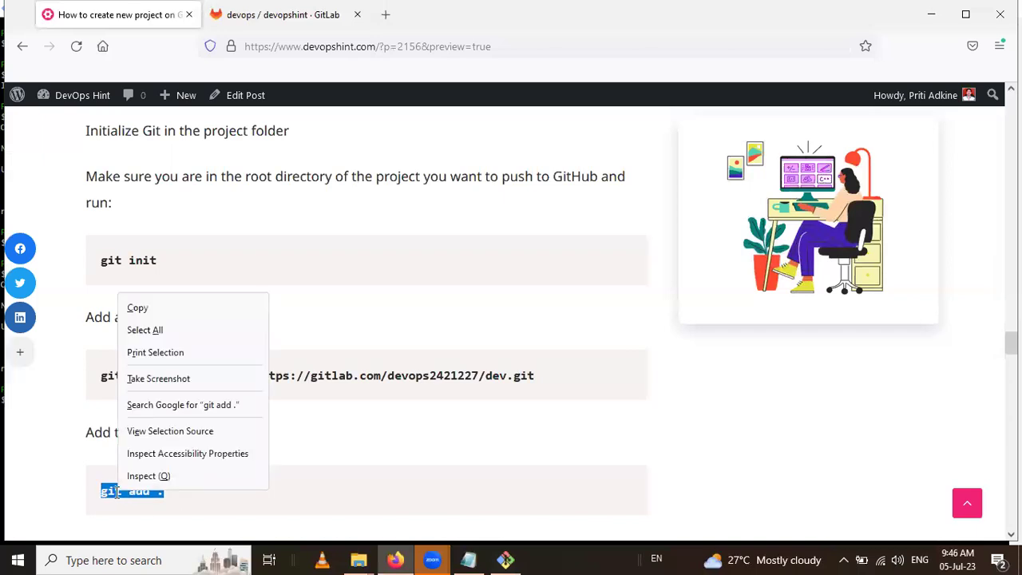
left_click(164, 304)
Stage all files in the folder by running the copied "git add ." in Git Bash, and run it once more.
left_click(505, 560)
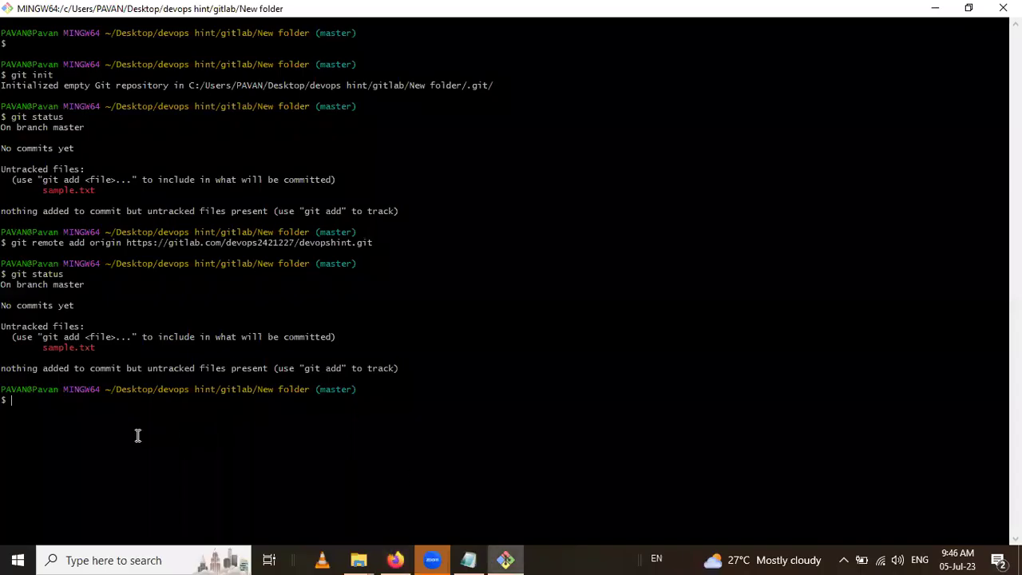
right_click(122, 419)
left_click(179, 241)
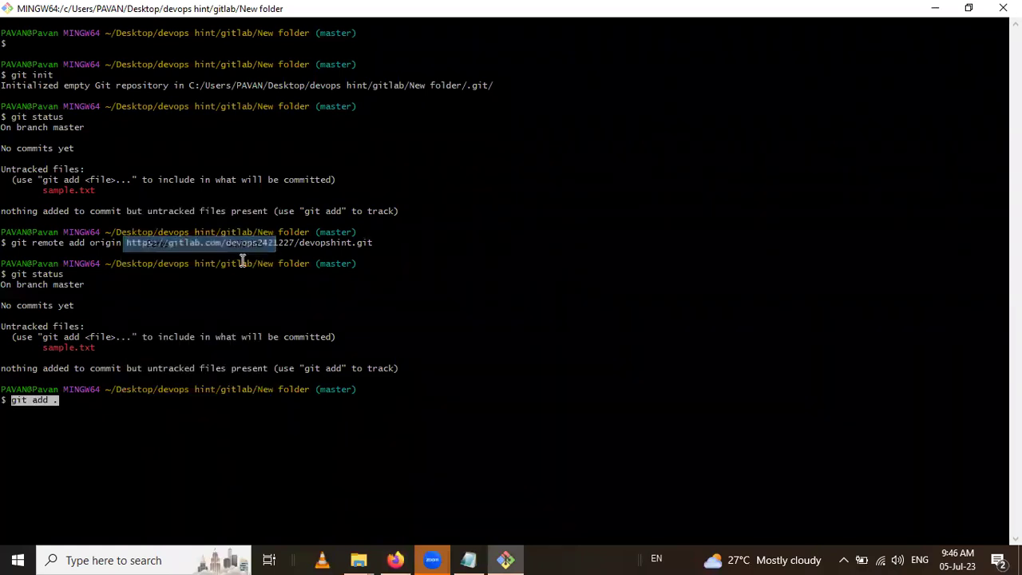
key("Return")
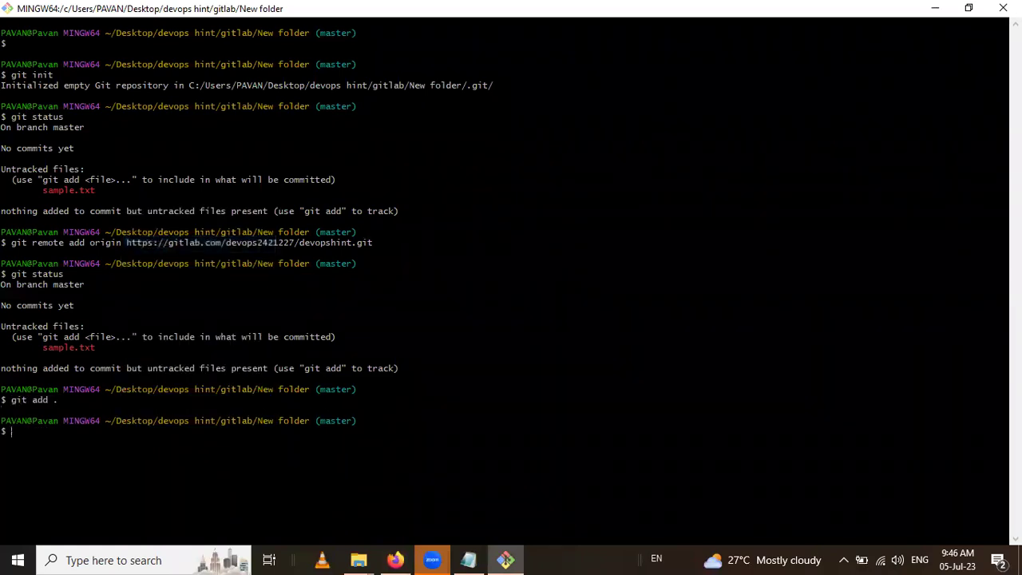
key("Up")
key("Return")
Run git status again and compare the sample.txt entry before and after staging.
key("Up")
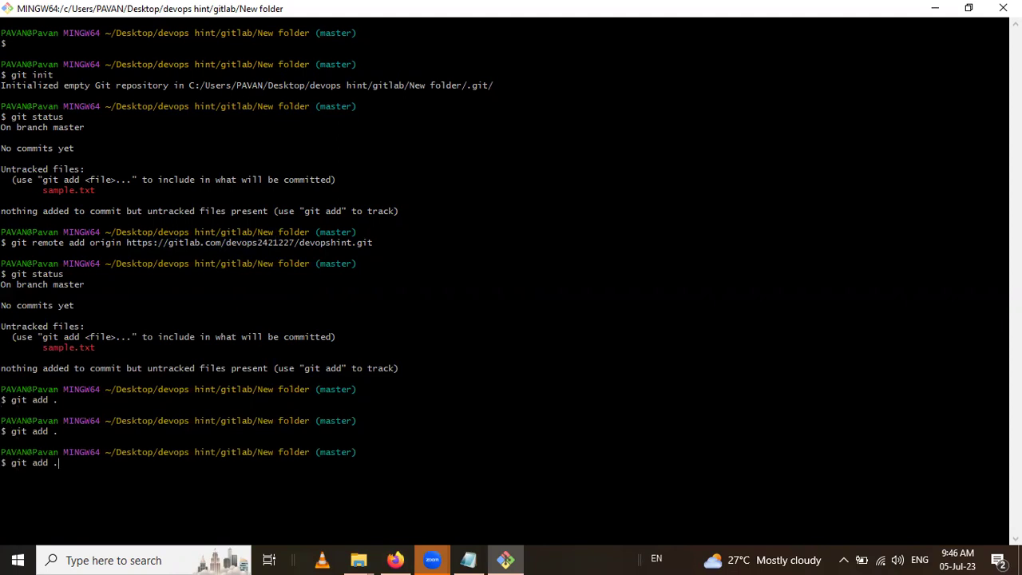
key("Up")
key("Up")
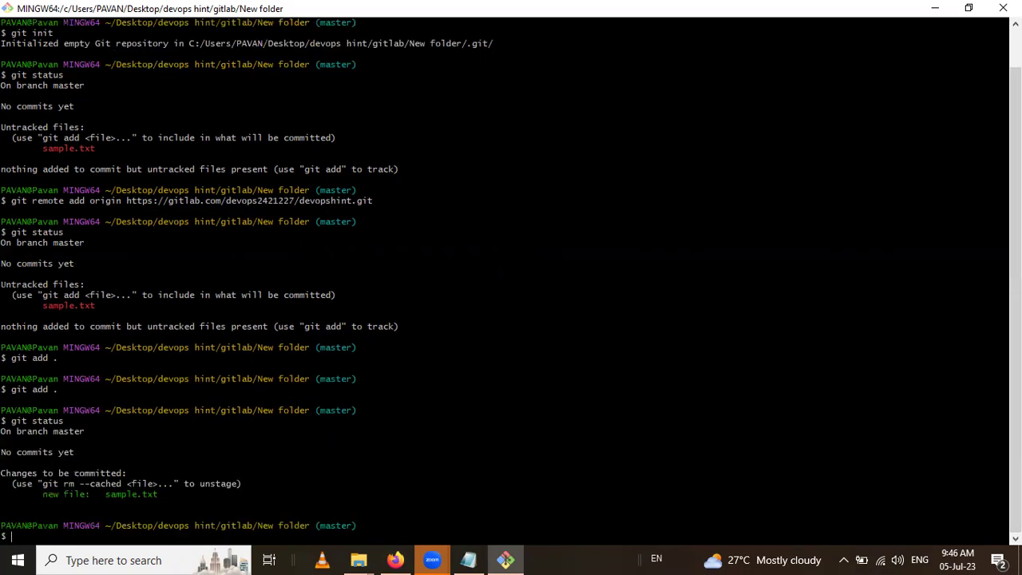
mouse_move(37, 498)
left_mouse_down()
mouse_move(175, 498)
mouse_move(50, 497)
left_mouse_up()
left_click_drag(121, 308, 32, 306)
left_click(116, 307)
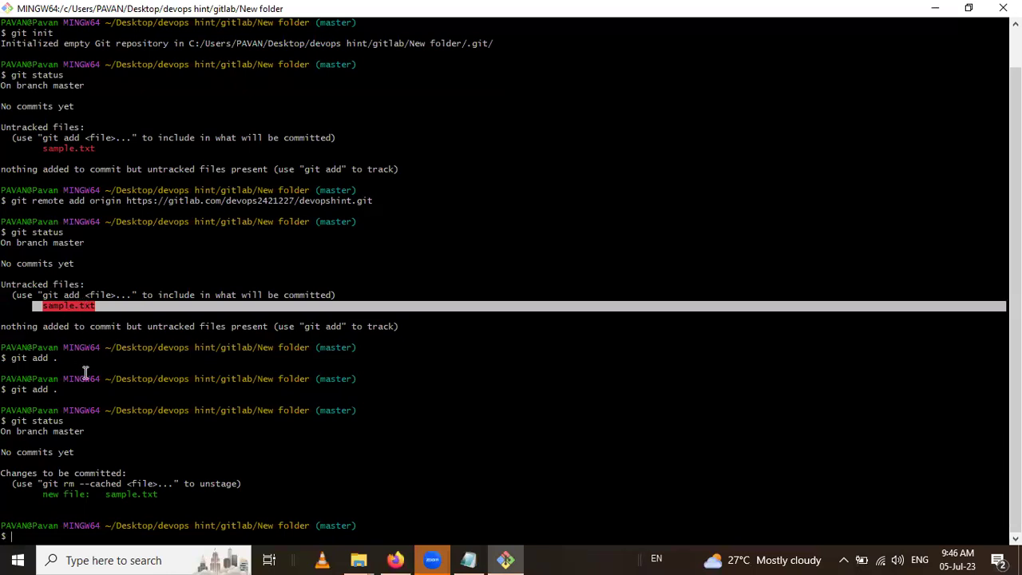
left_click(166, 498)
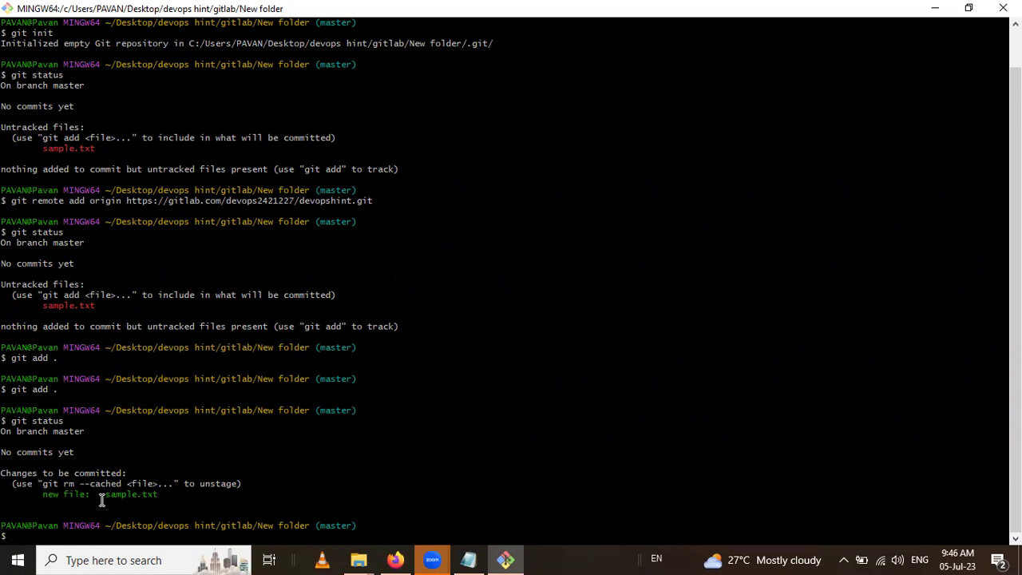
left_click_drag(164, 500, 43, 499)
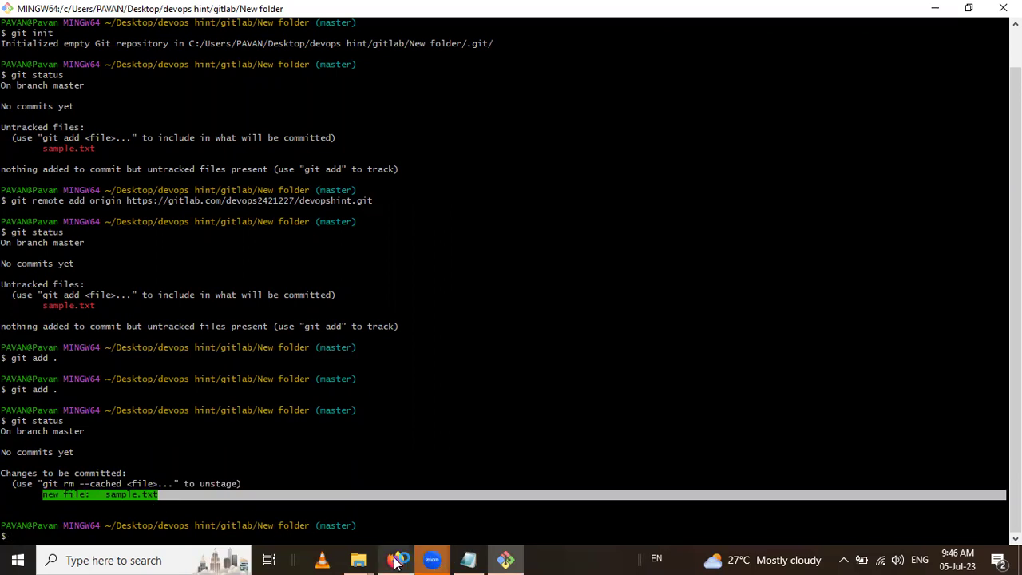
Copy "git commit -m" from the article in Firefox and paste it at the Git Bash prompt.
mouse_move(394, 563)
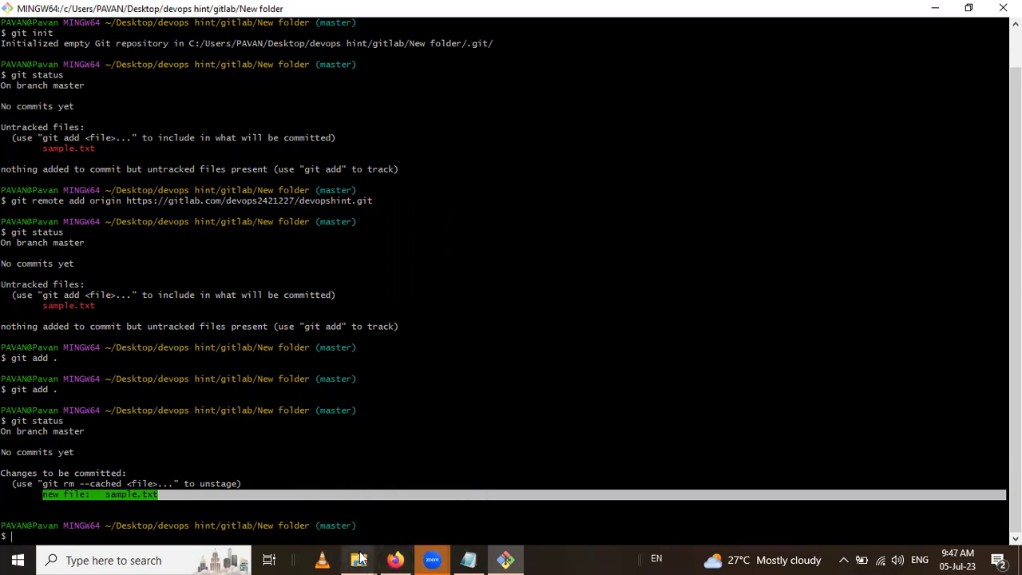
left_click(395, 560)
scroll(230, 395, "down", 1)
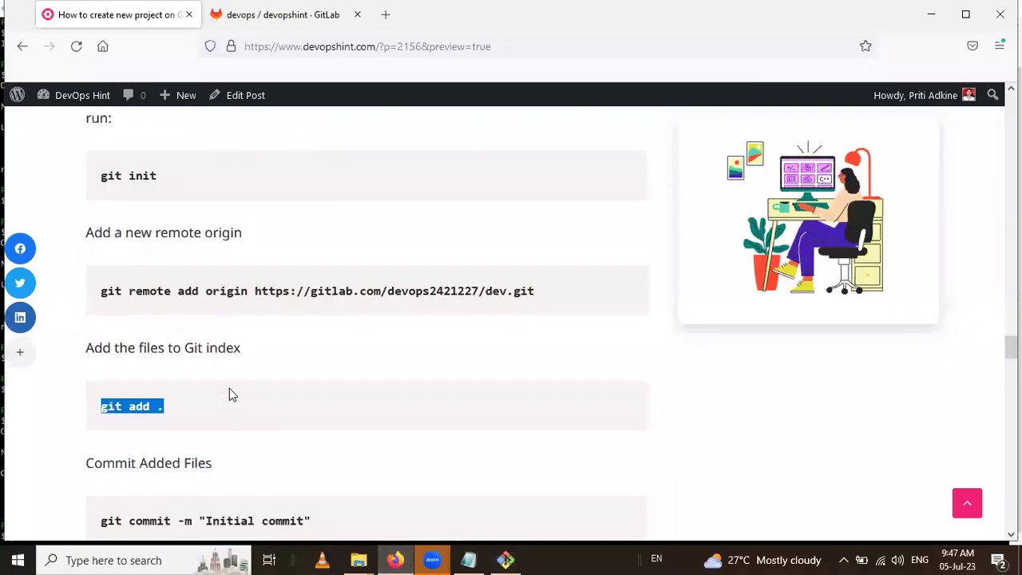
scroll(230, 395, "down", 2)
left_click_drag(101, 376, 200, 377)
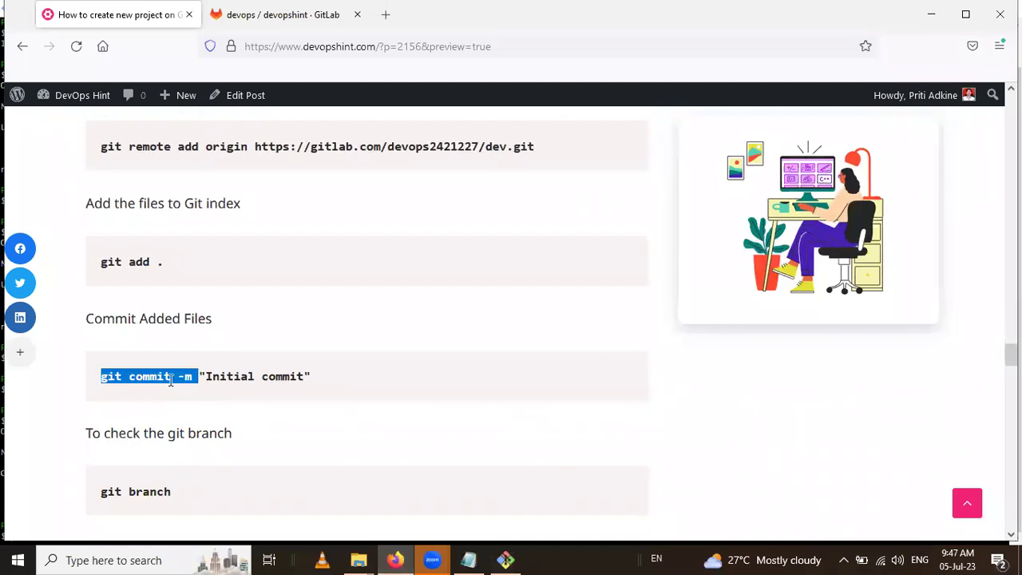
left_click(506, 560)
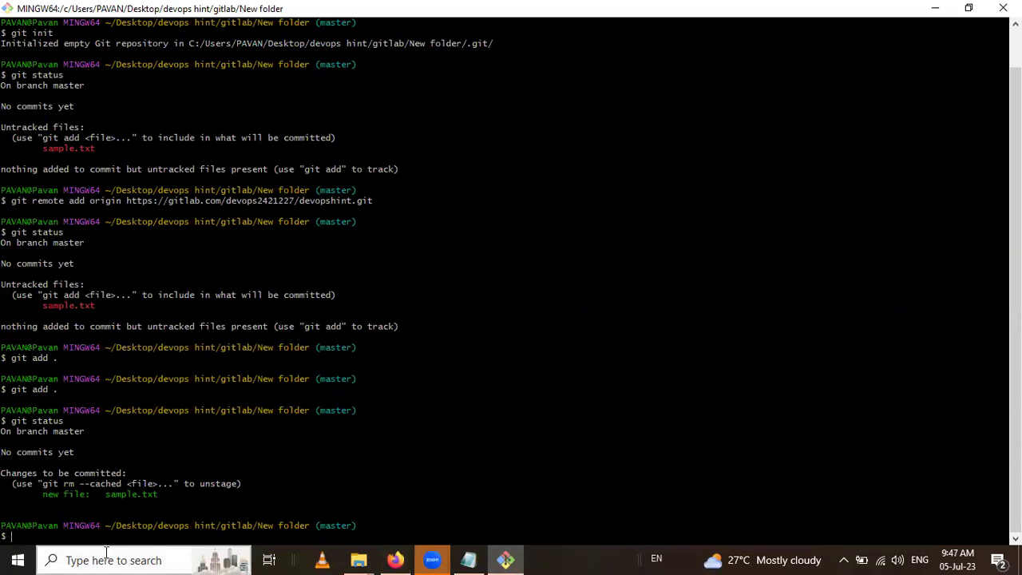
right_click(54, 542)
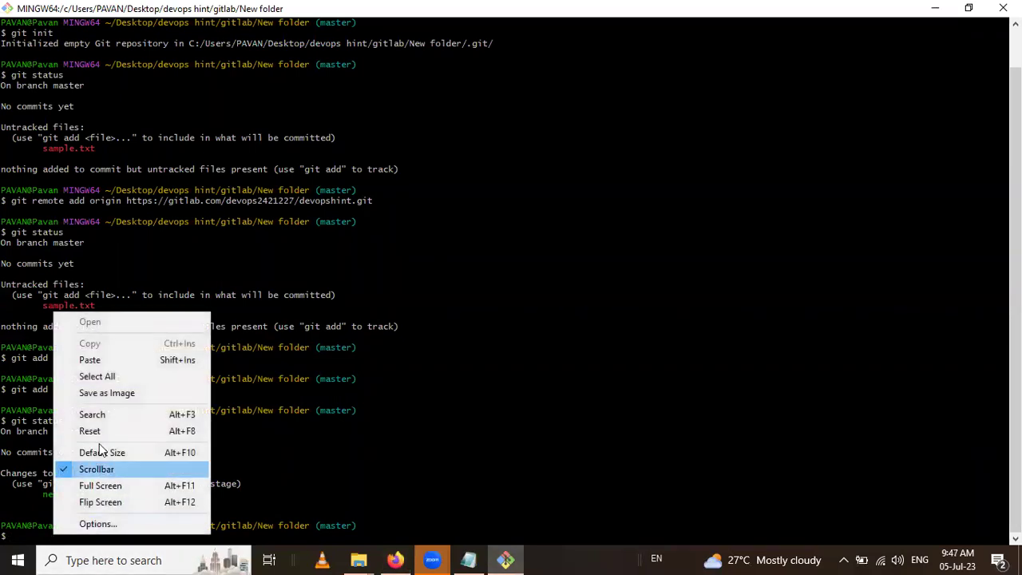
left_click(117, 361)
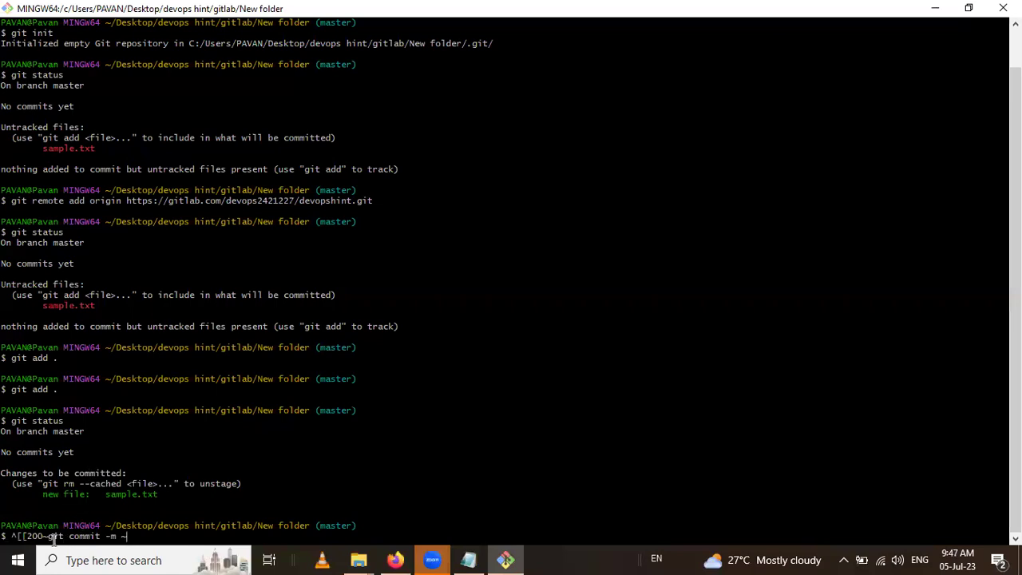
Clean up the pasted command and commit the staged file with the message "my first commit file".
key("BackSpace")
key("BackSpace")
key("BackSpace")
key("BackSpace")
key("BackSpace")
key("BackSpace")
key("BackSpace")
key("BackSpace")
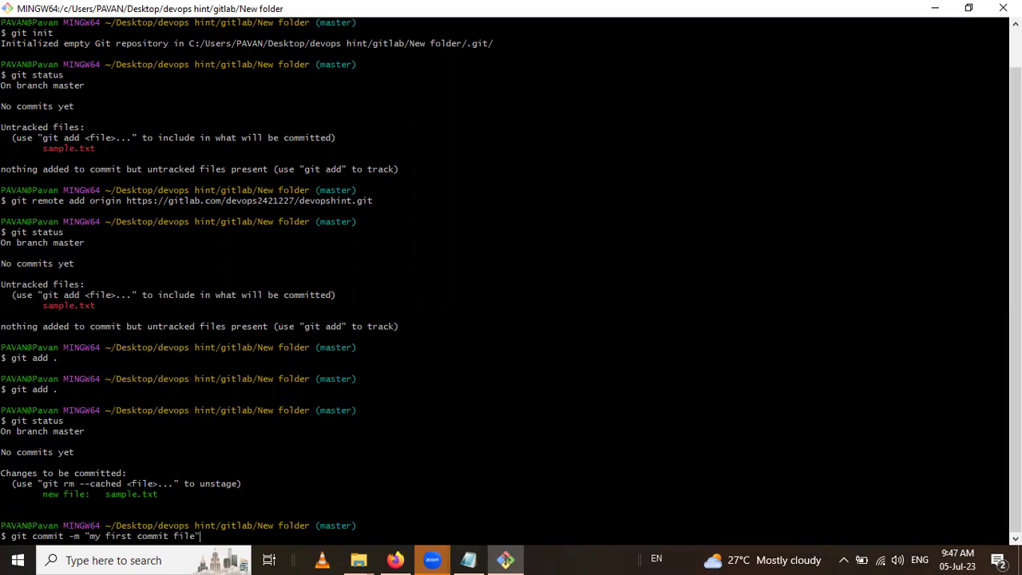
key("Return")
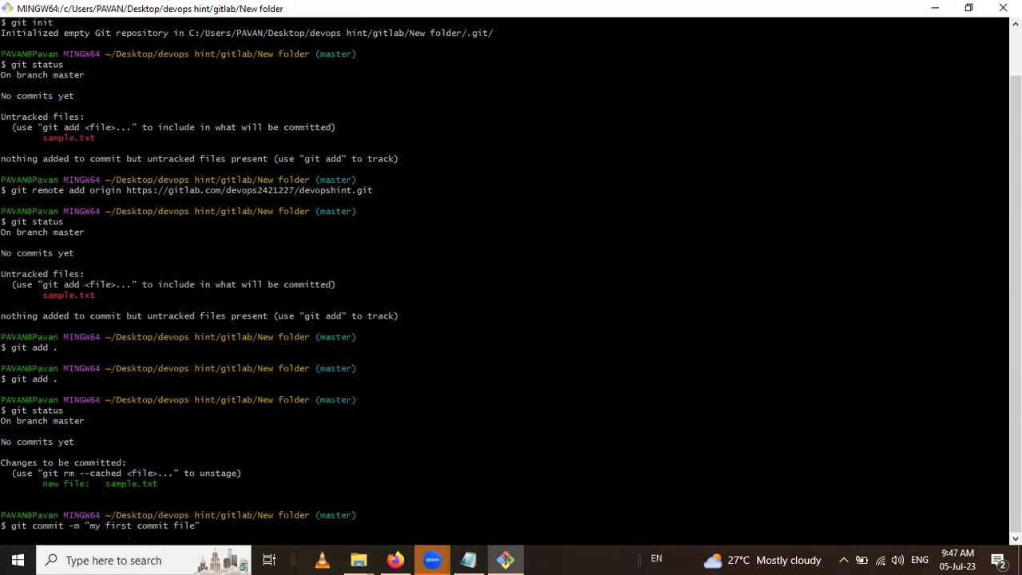
Check the working tree with git status after the commit.
key("Up")
key("Up")
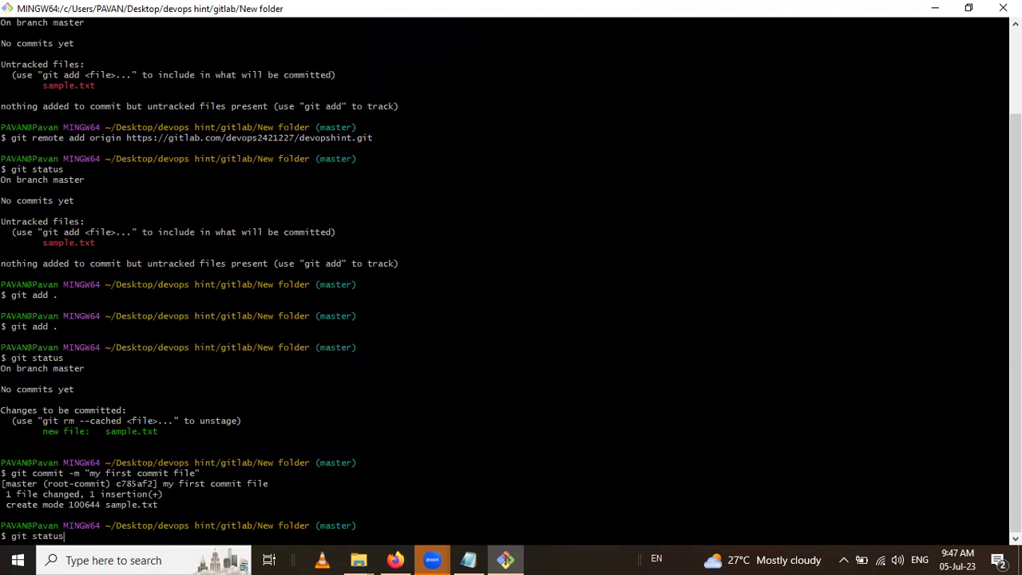
key("Return")
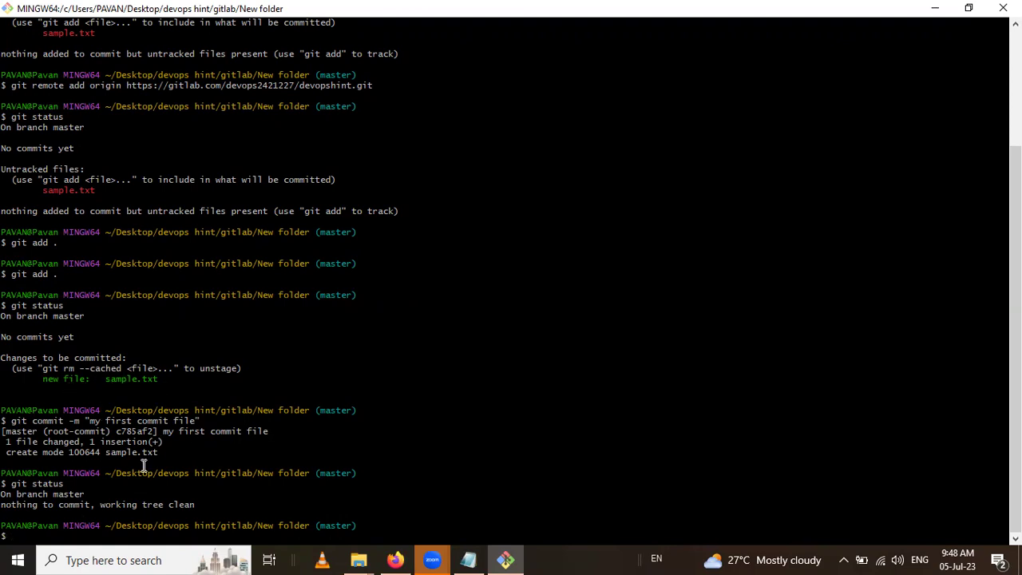
Switch back to the article in Firefox and copy the "git branch" command.
left_click(395, 559)
scroll(199, 431, "down", 1)
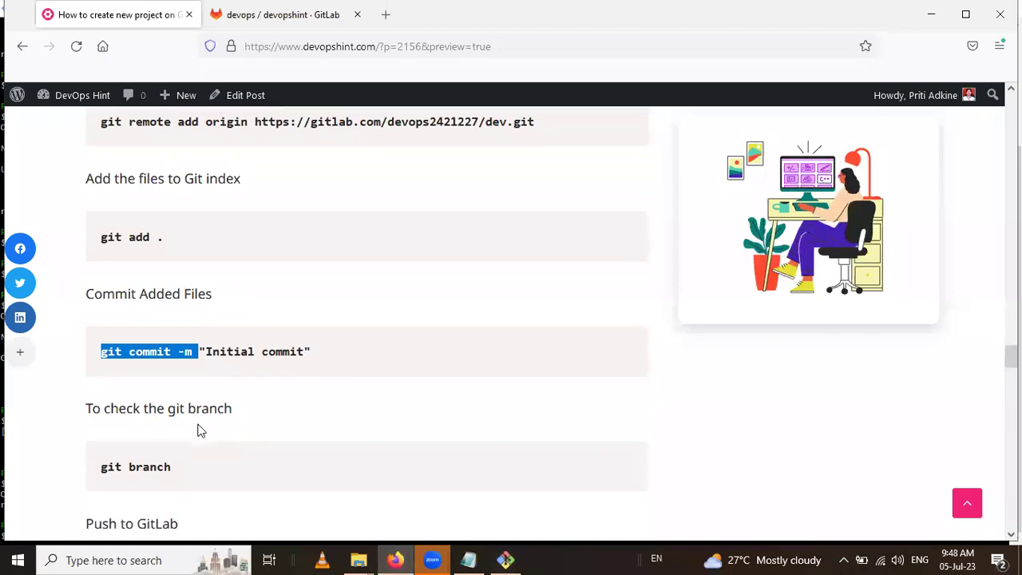
scroll(199, 431, "down", 3)
left_click_drag(172, 340, 102, 340)
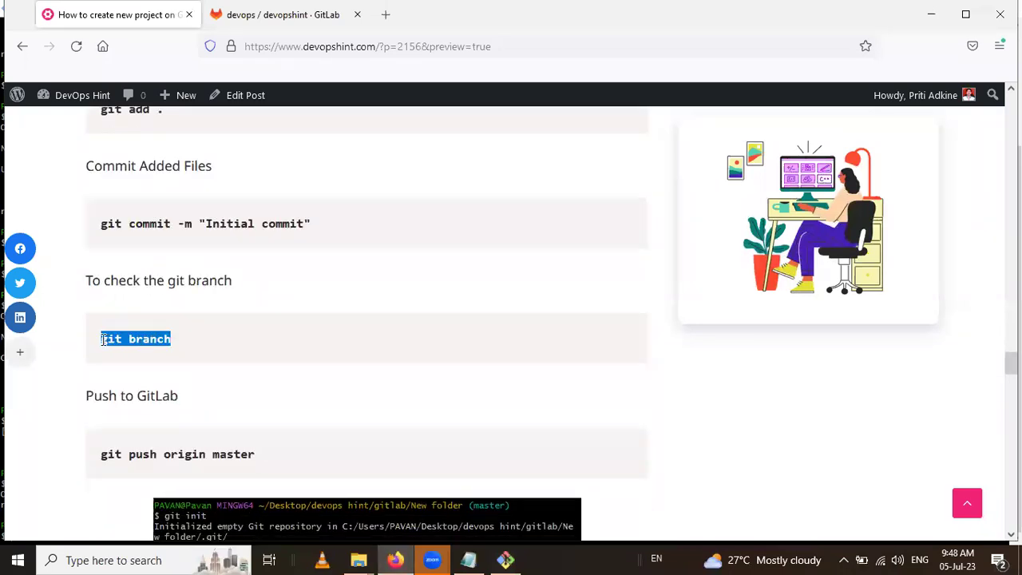
right_click(102, 339)
left_click(156, 356)
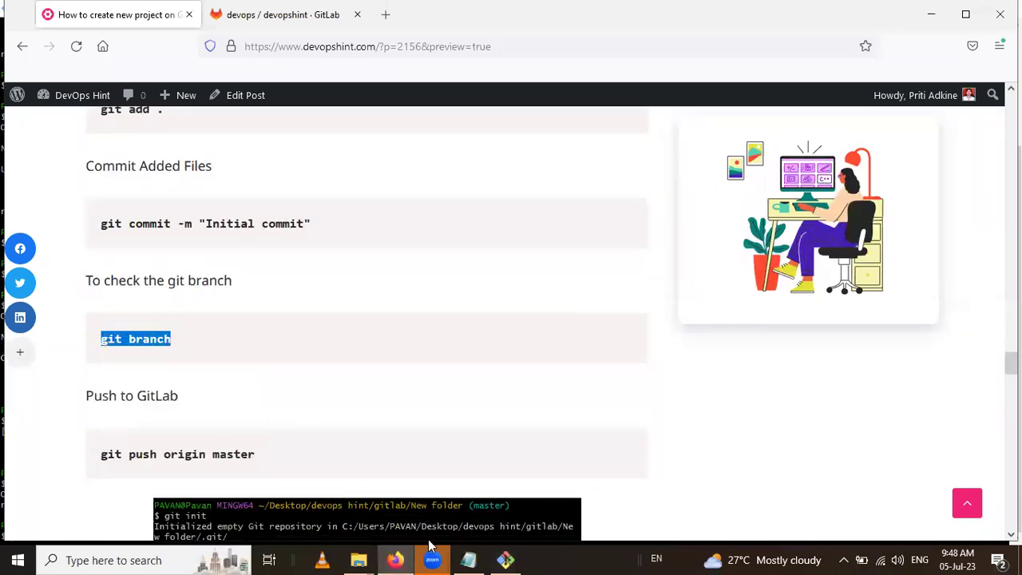
Switch to Git Bash, run the copied "git branch" command and highlight the branch it lists.
left_click(505, 559)
right_click(141, 531)
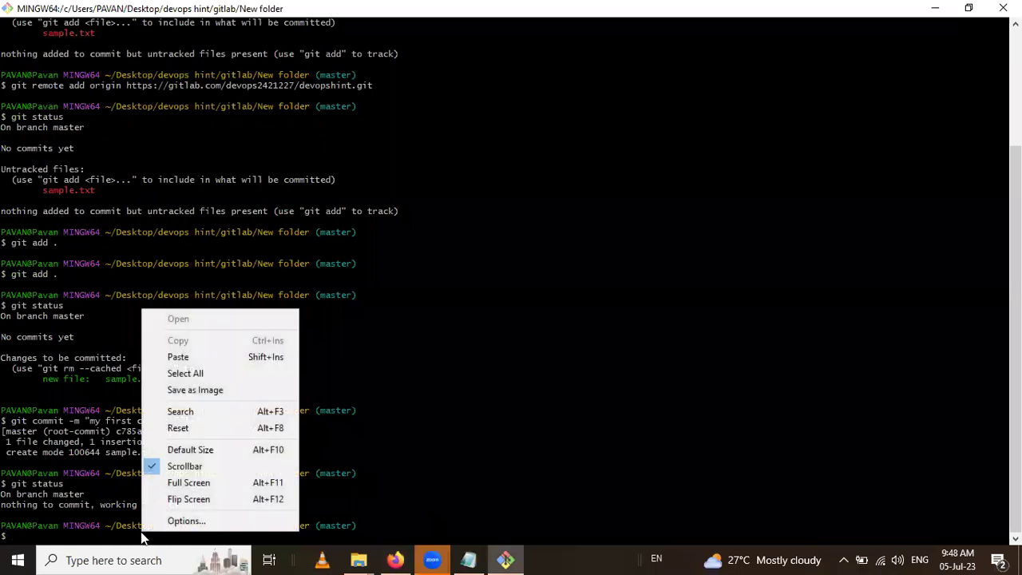
left_click(202, 356)
key("Return")
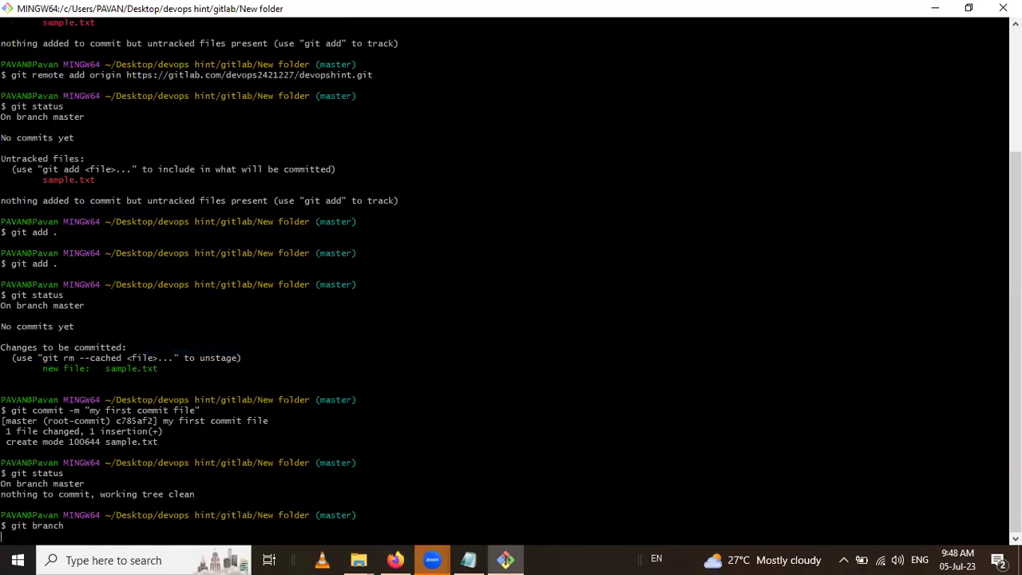
triple_click(46, 508)
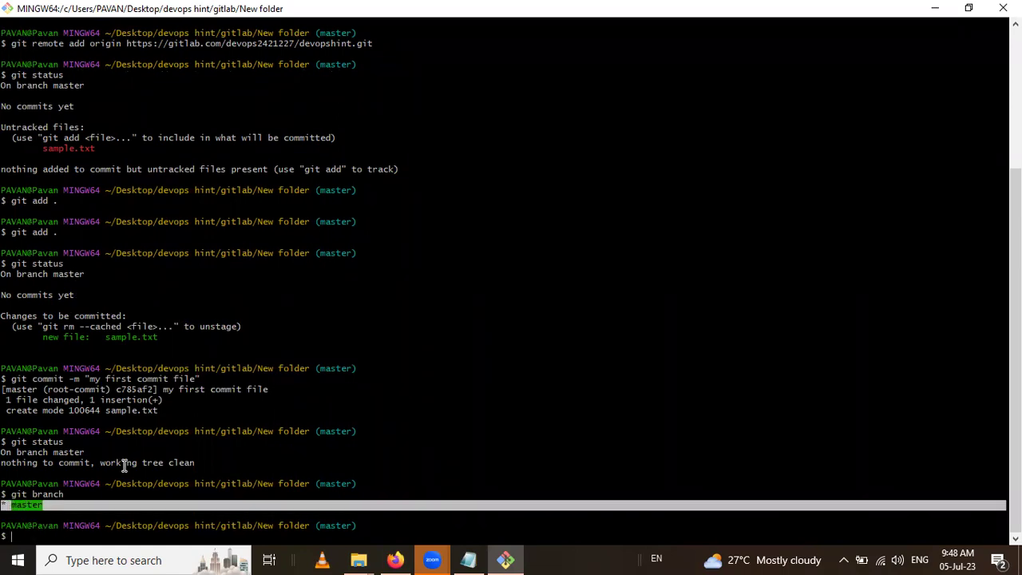
Switch back to the article in Firefox and copy the "git push origin master" command.
left_click(395, 560)
scroll(124, 310, "down", 3)
mouse_move(97, 301)
left_mouse_down()
mouse_move(265, 302)
mouse_move(167, 301)
mouse_move(101, 317)
left_mouse_up()
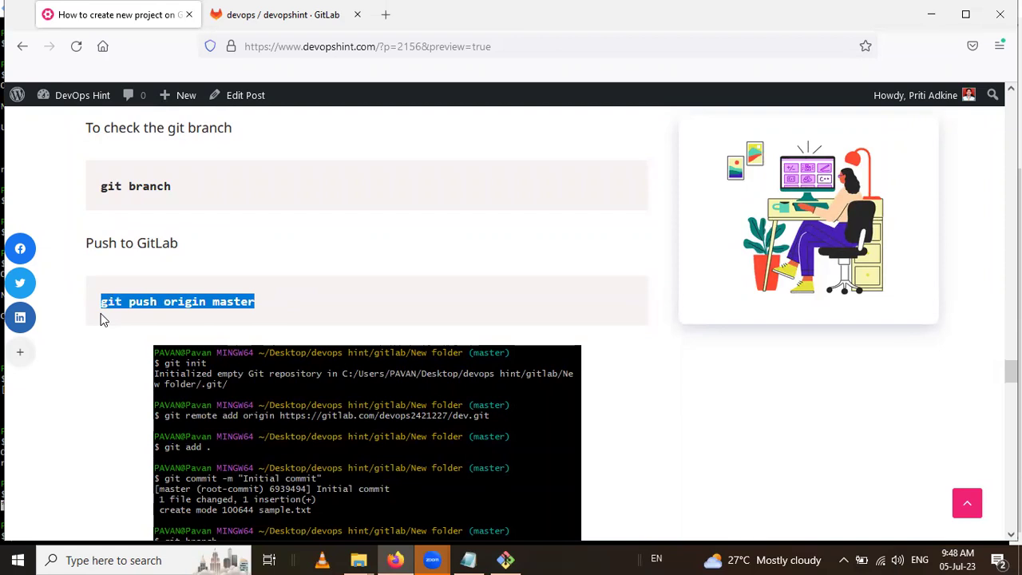
right_click(128, 302)
left_click(153, 318)
Paste the copied command in Git Bash and push the master branch to origin.
left_click(508, 559)
right_click(186, 529)
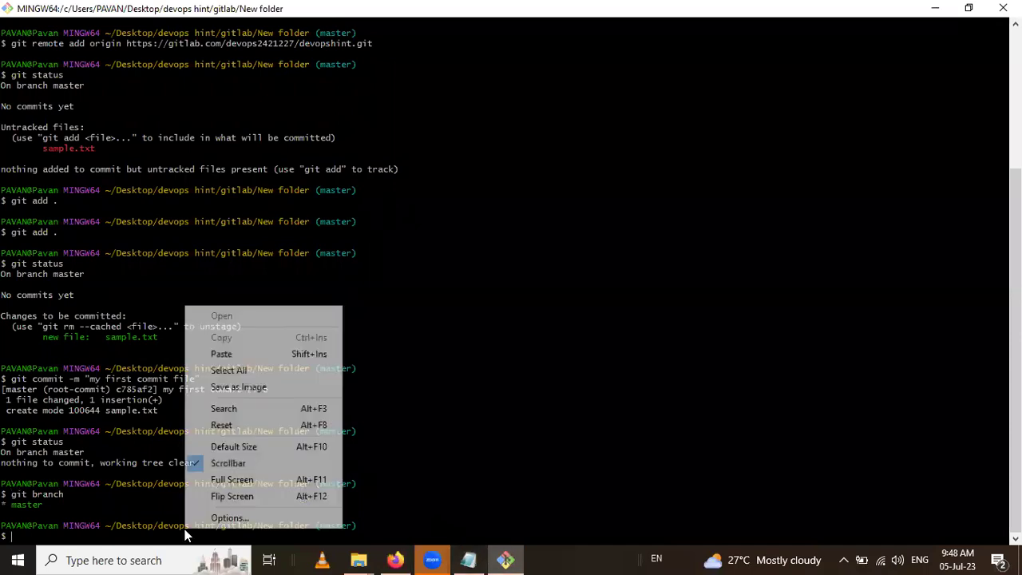
left_click(248, 352)
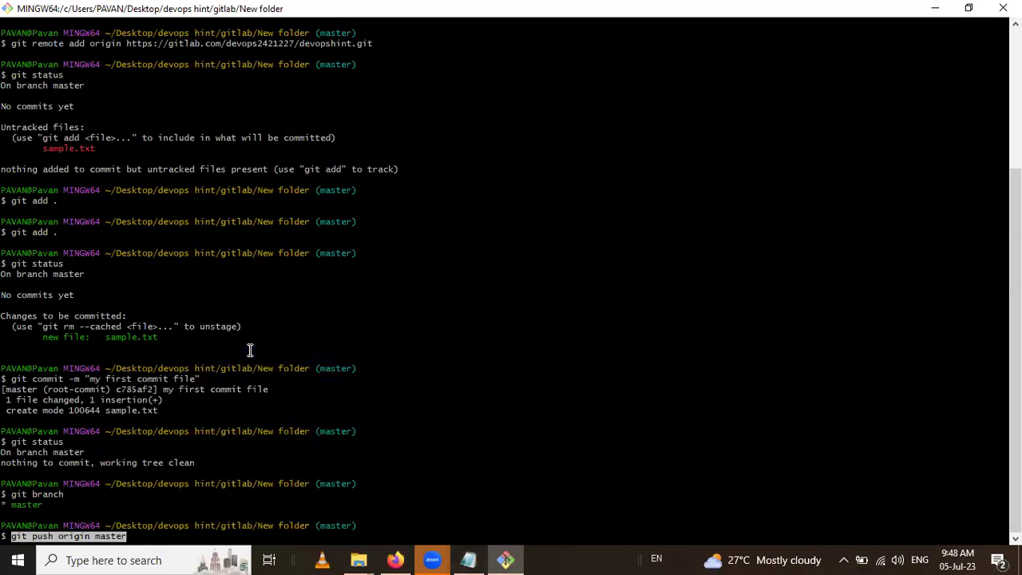
key("Return")
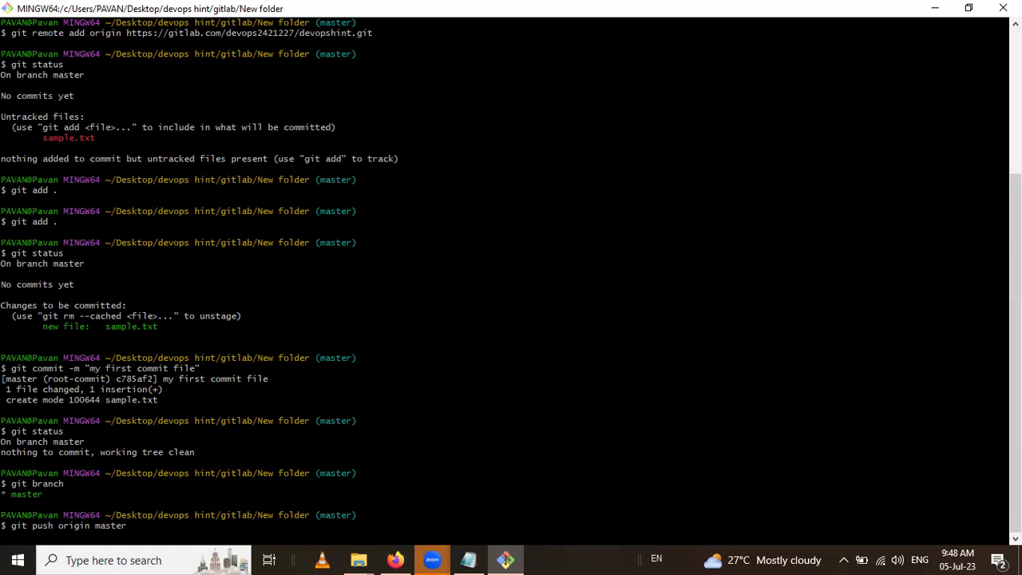
key("Return")
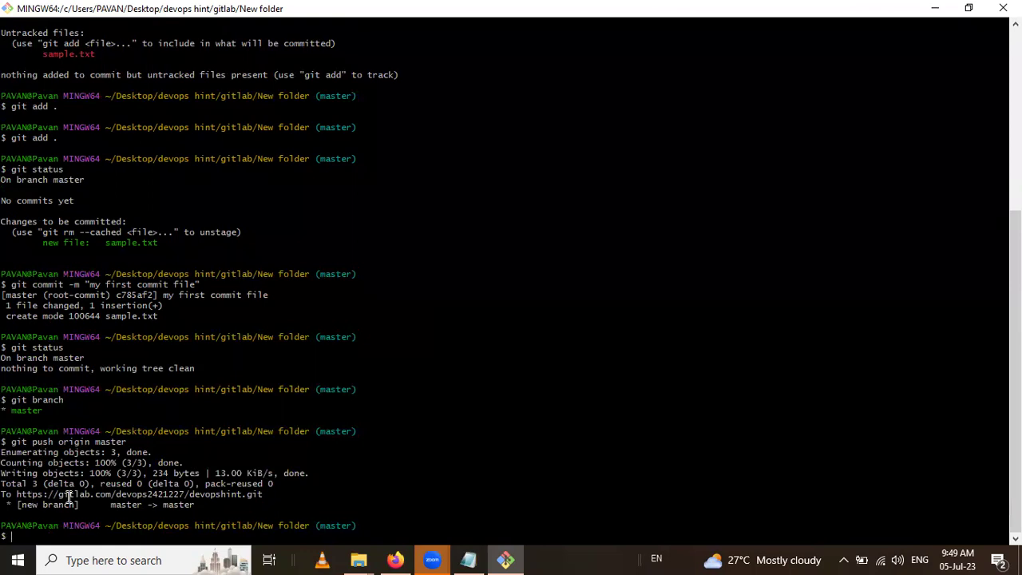
Switch to the devopshint project page on GitLab in Firefox and reload it to check the pushed file.
left_click(396, 559)
left_click(289, 16)
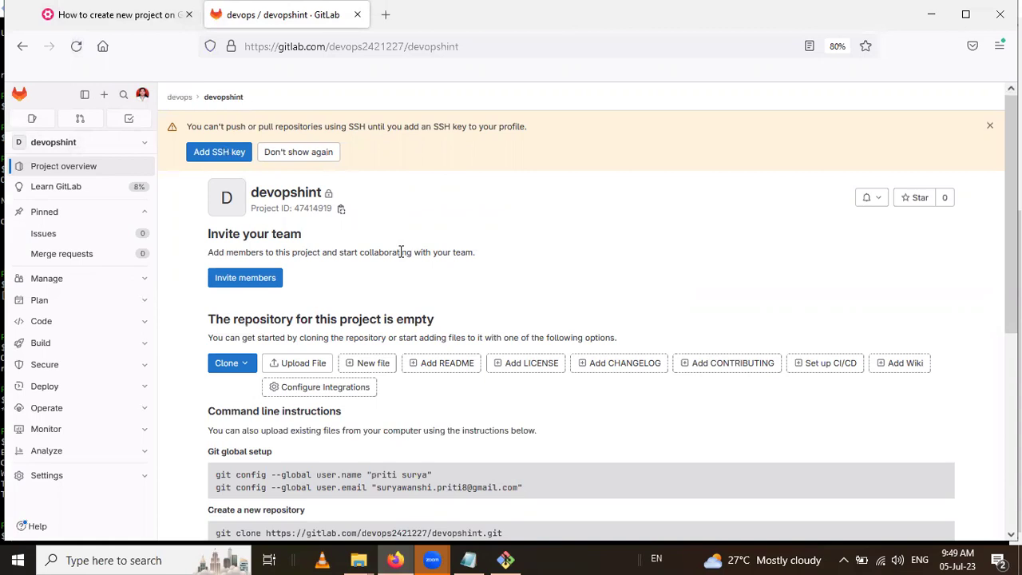
left_click(75, 48)
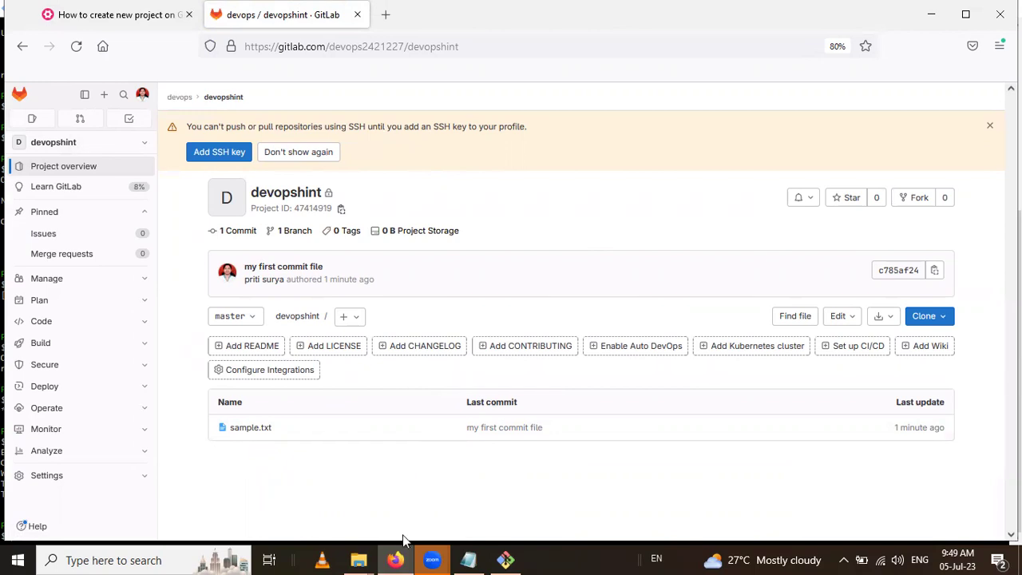
Return to the article and read the section "How to clone project from GitLab?".
left_click(154, 20)
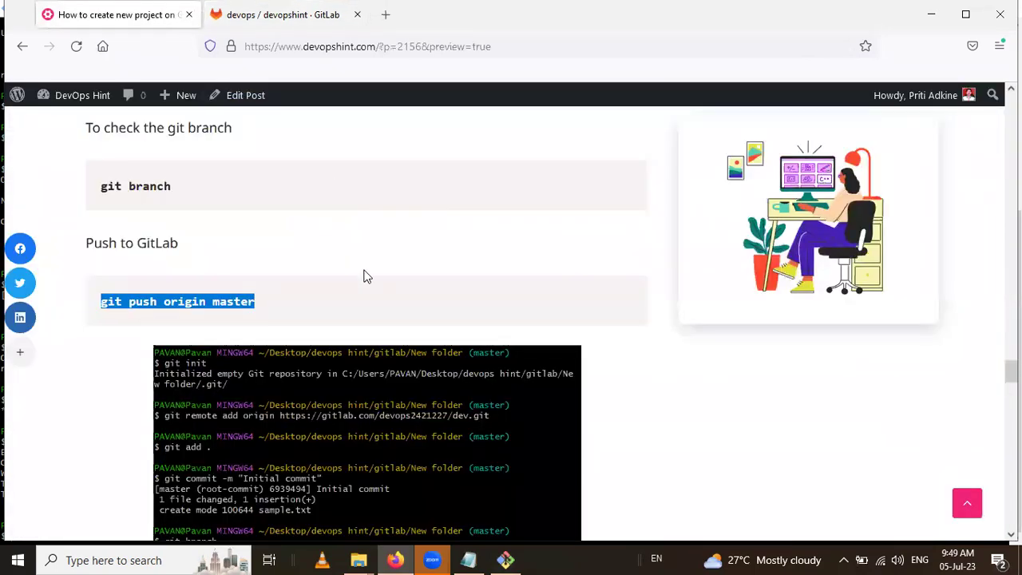
scroll(363, 276, "down", 5)
scroll(363, 276, "down", 3)
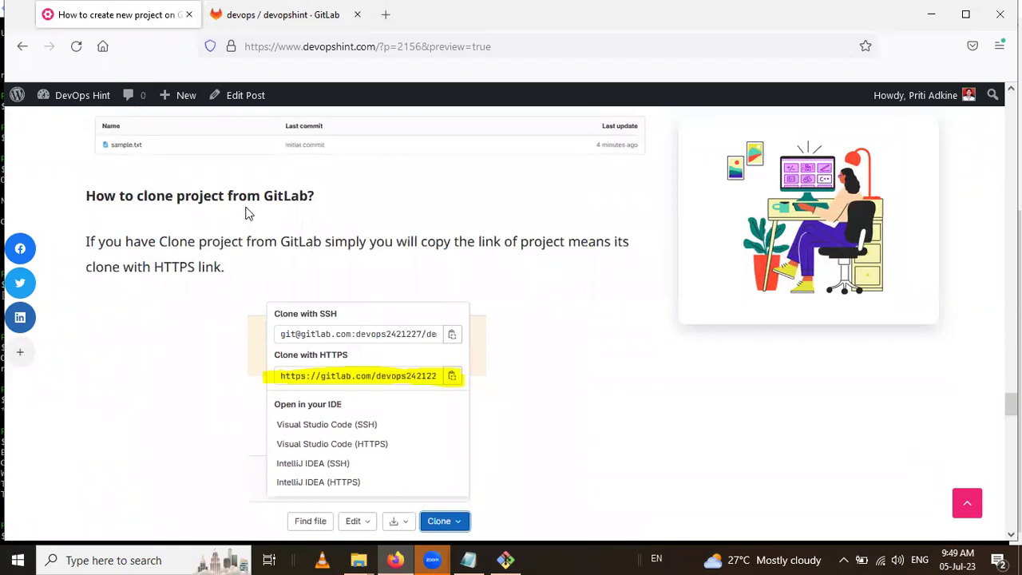
scroll(279, 210, "down", 3)
scroll(280, 209, "up", 2)
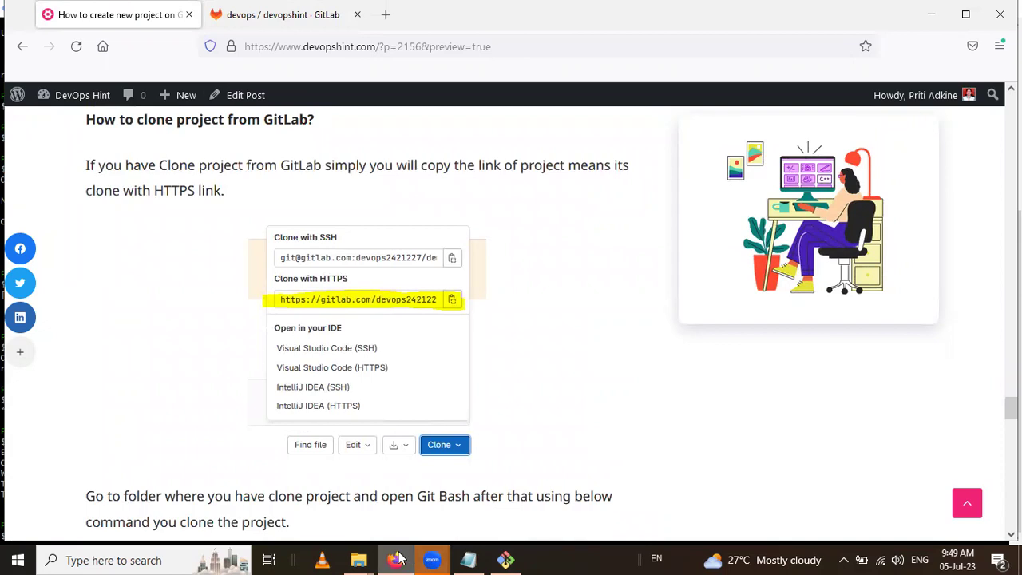
Switch to File Explorer, create a folder named "clone file" inside New folder and open it.
mouse_move(358, 560)
left_click(403, 524)
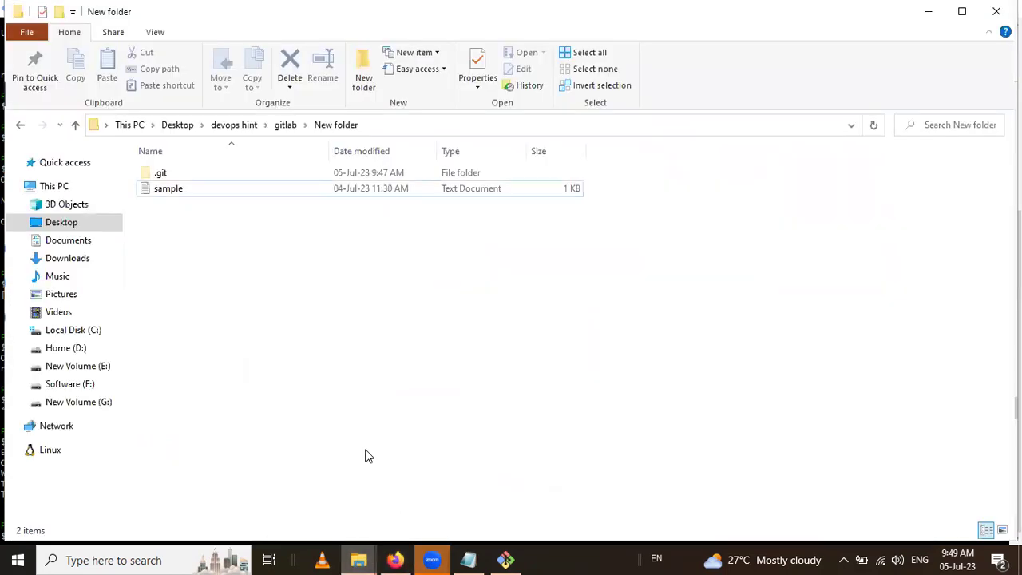
right_click(242, 281)
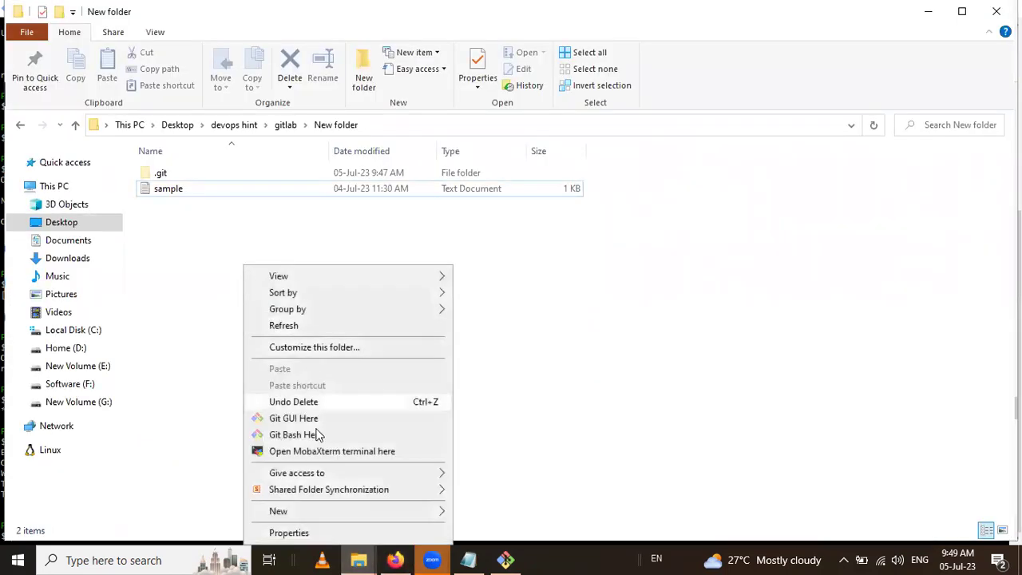
mouse_move(440, 511)
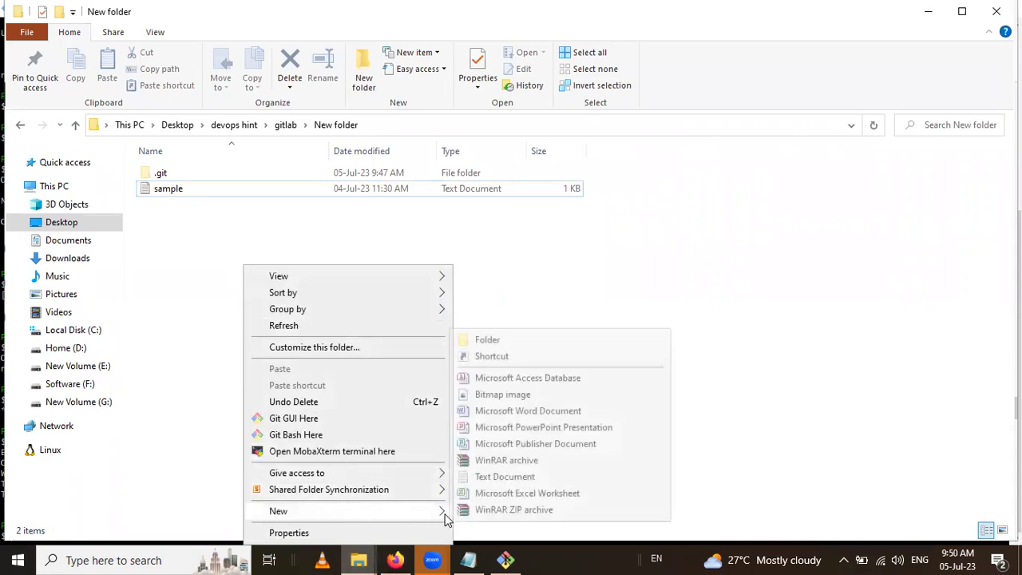
left_click(494, 343)
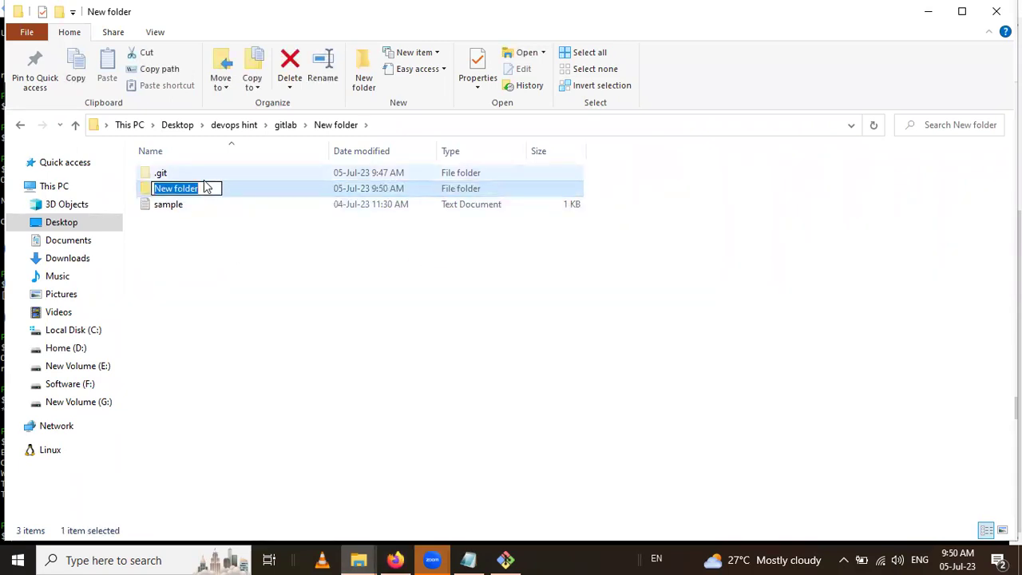
type("clone")
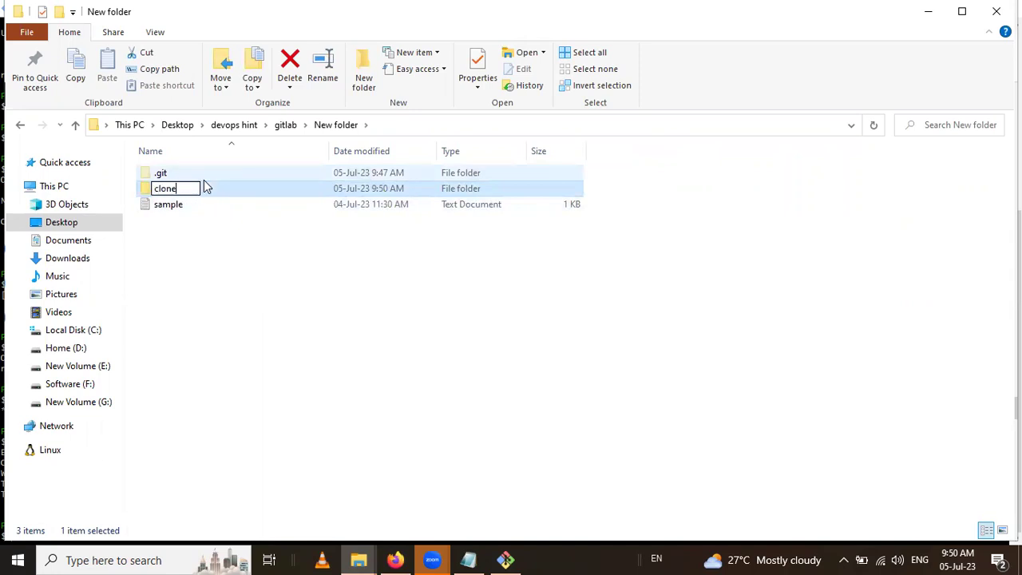
type(" file")
key("Return")
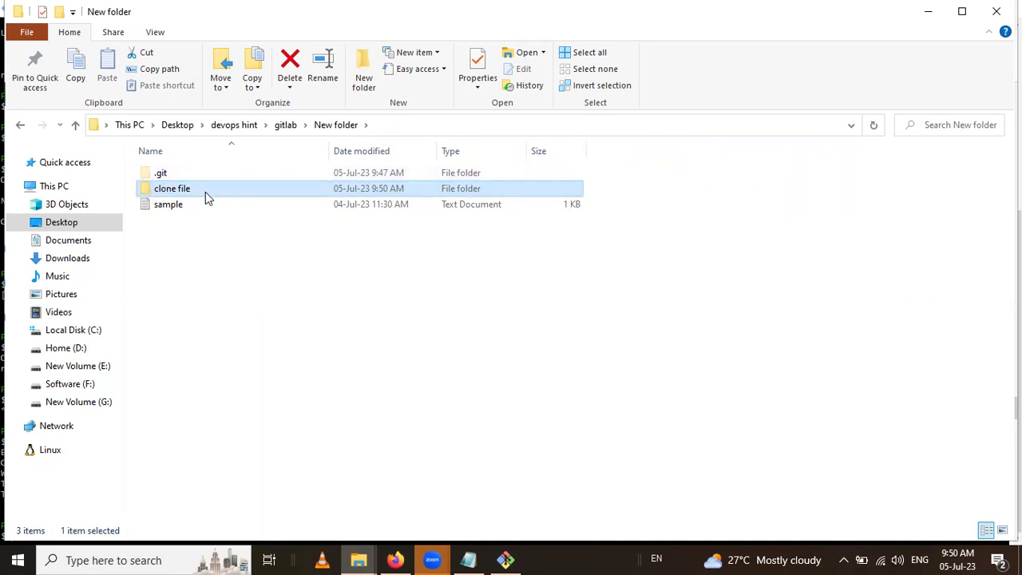
double_click(205, 191)
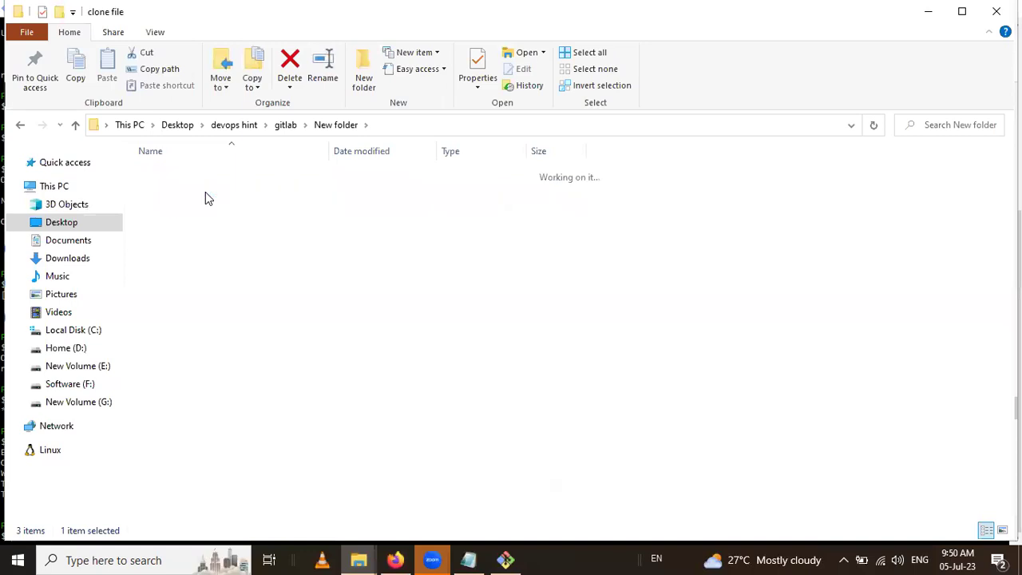
Switch to the devopshint project on GitLab in Firefox and copy its Clone with HTTPS link.
left_click(395, 560)
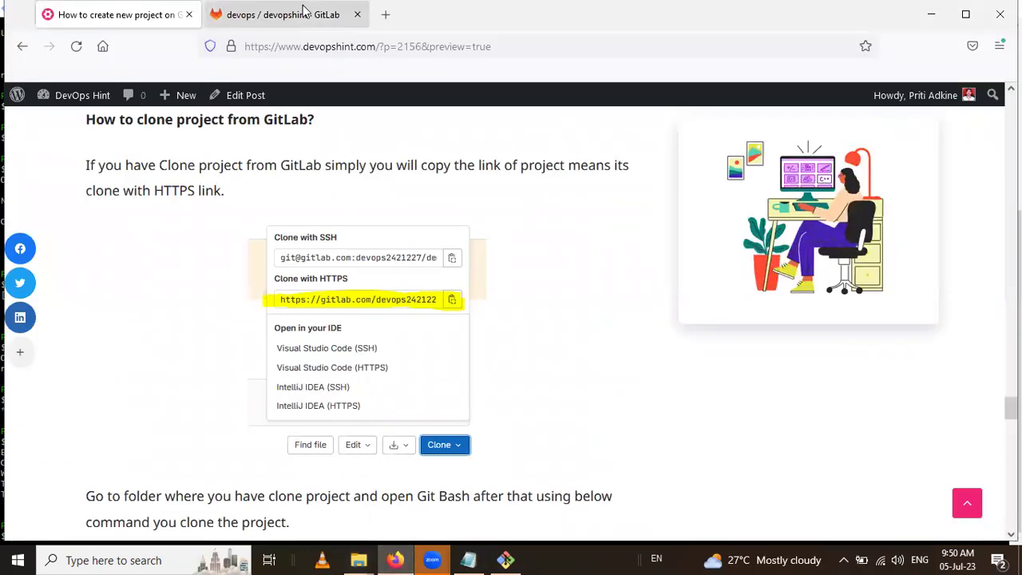
left_click(324, 23)
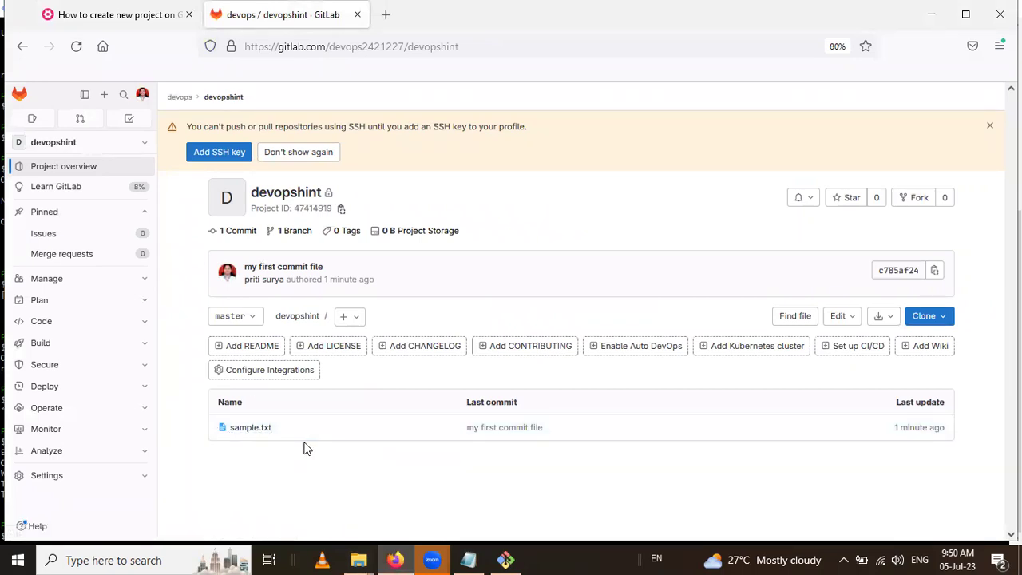
left_click(142, 24)
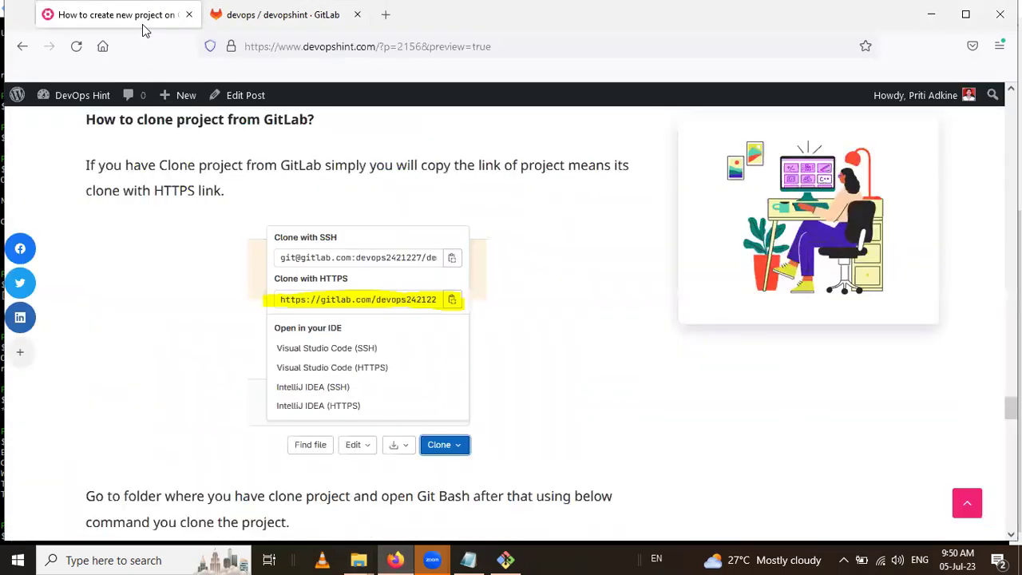
left_click(330, 12)
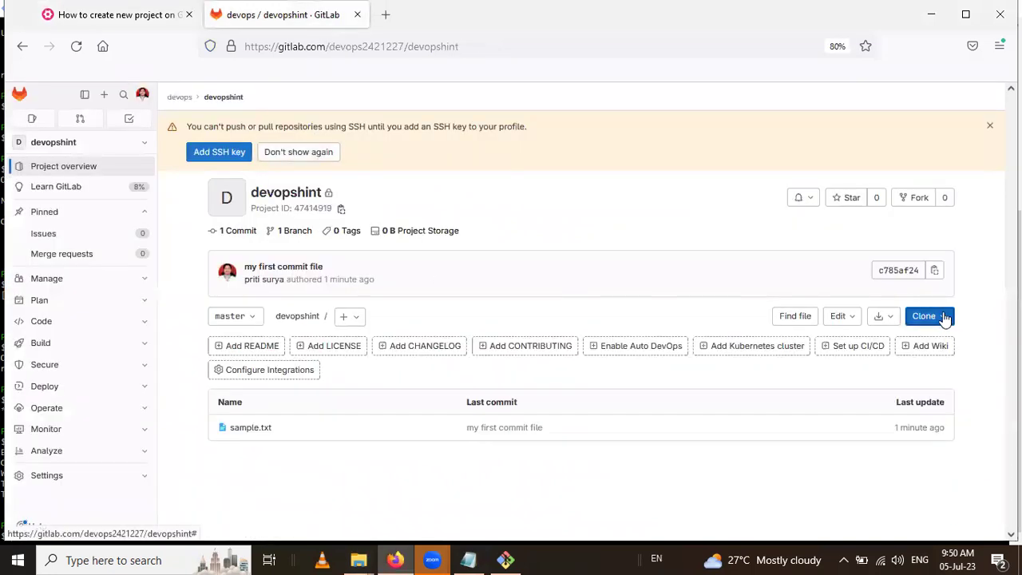
left_click(941, 318)
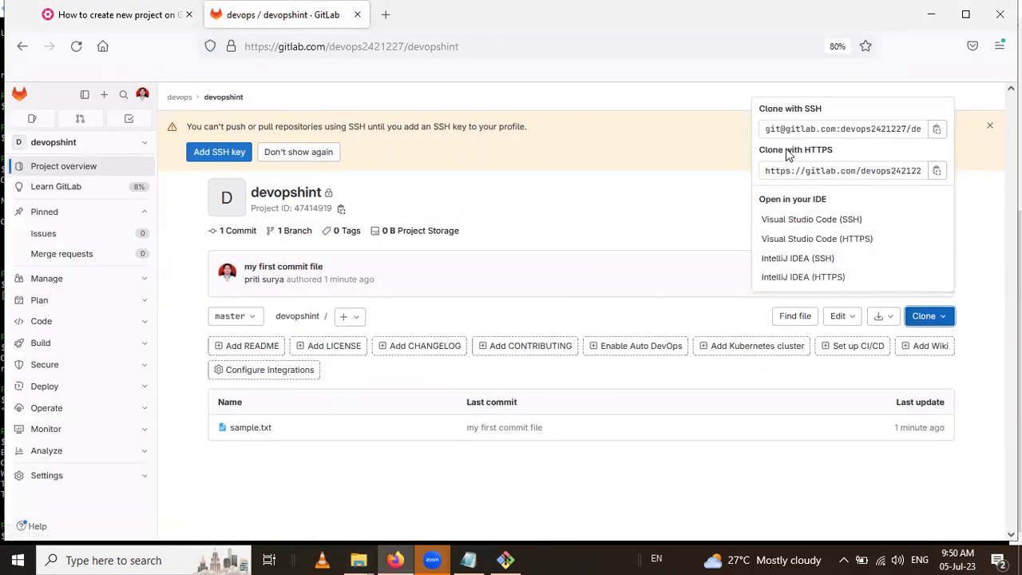
left_click(937, 170)
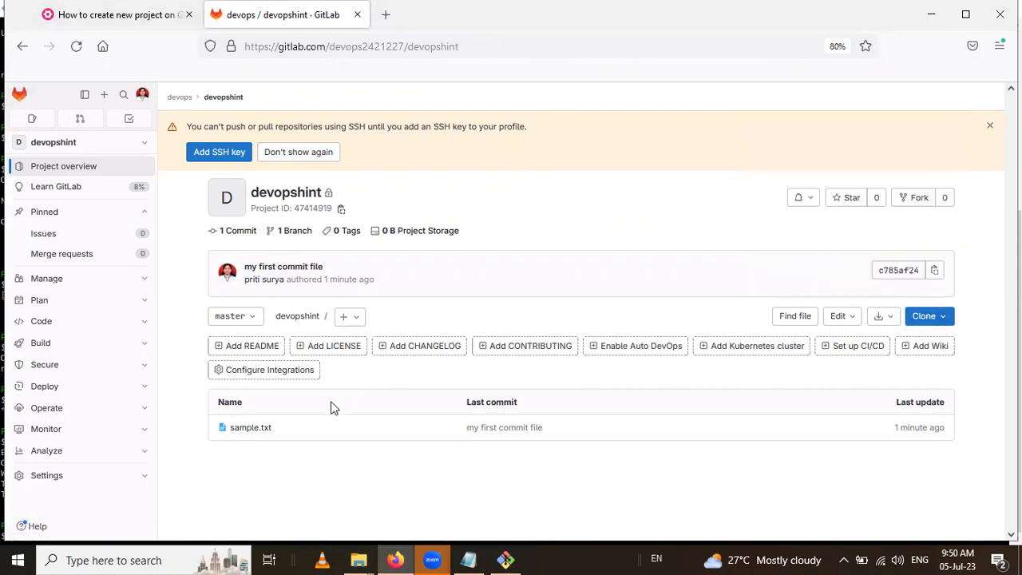
Switch to the "clone file" folder in File Explorer and open Git Bash there.
mouse_move(363, 559)
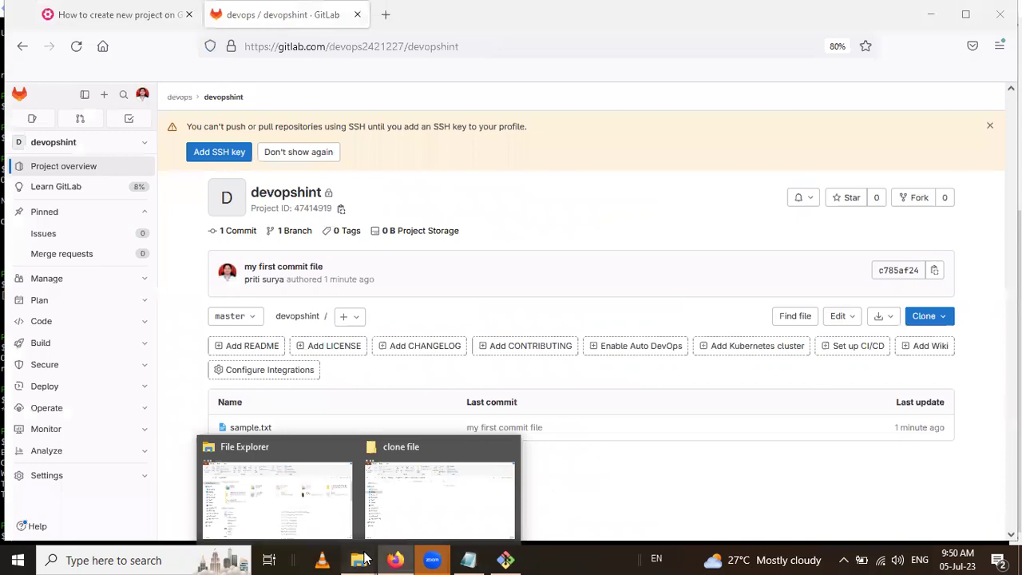
left_click(440, 512)
right_click(273, 244)
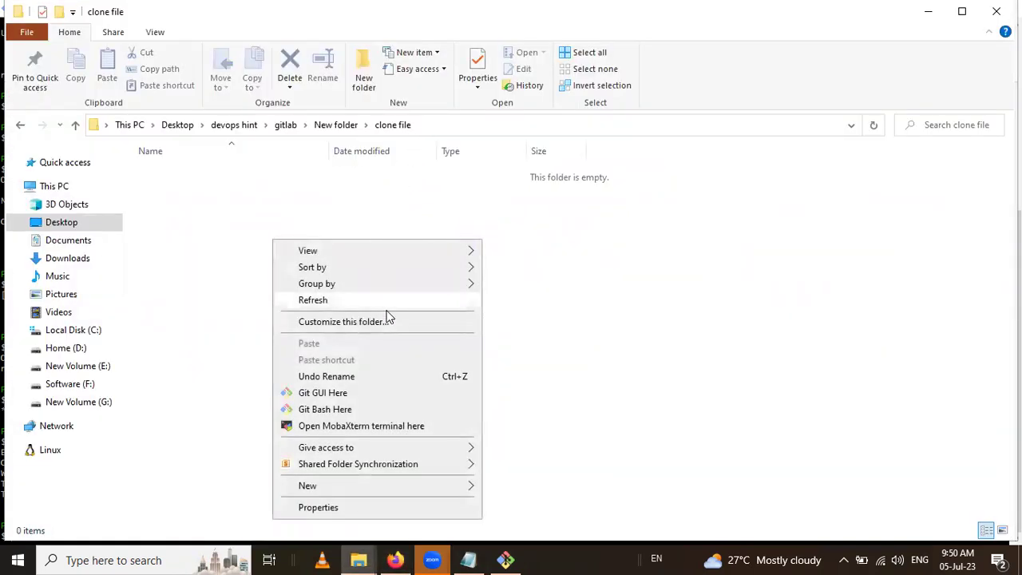
left_click(337, 415)
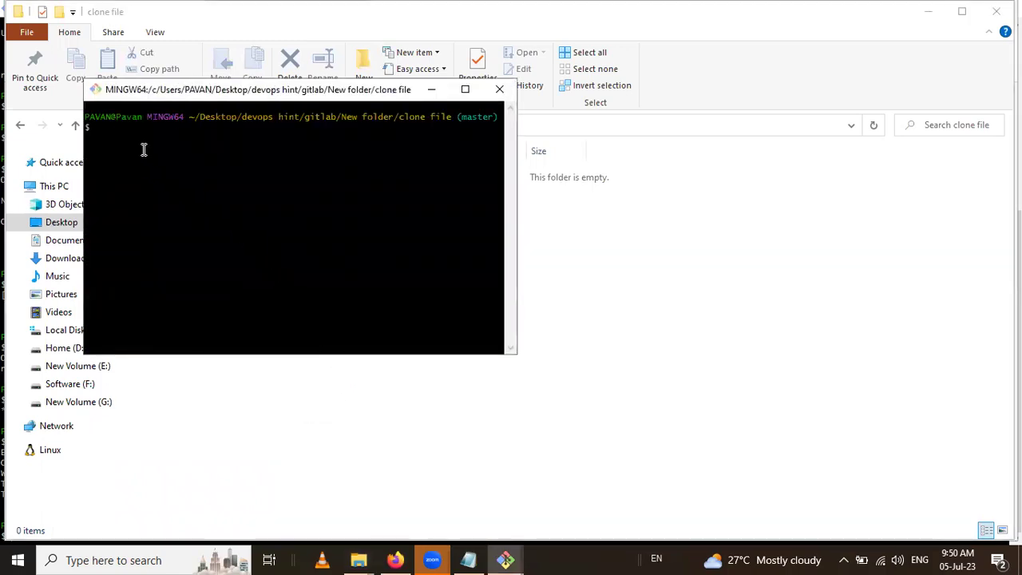
Enter "git clone" at the new Git Bash prompt, followed by the copied HTTPS link of the devopshint project.
type("gi")
type("t clone")
right_click(168, 129)
left_click(227, 178)
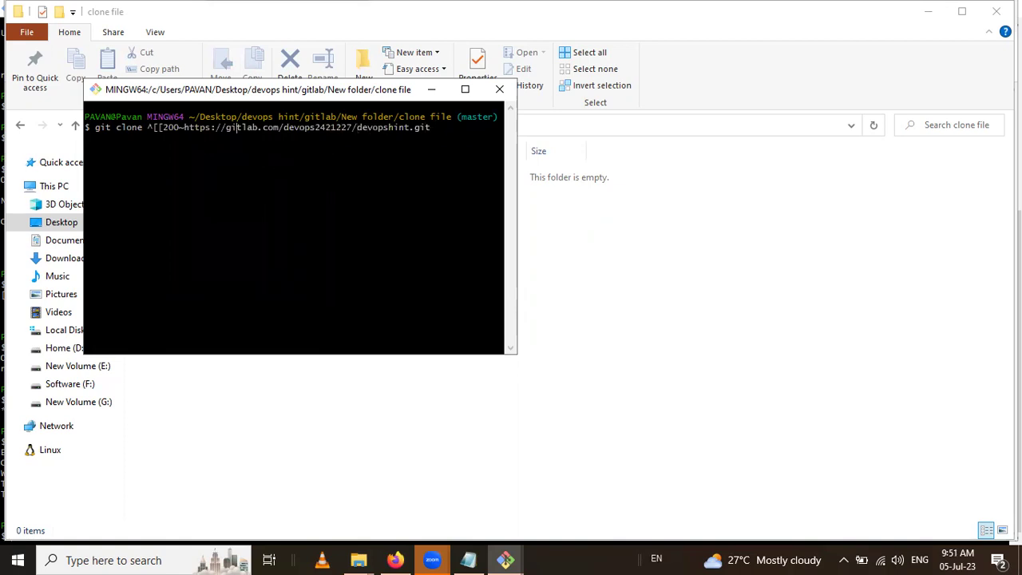
Remove the stray characters before "https" in the git clone command and run it.
key("Left")
key("Left")
key("Left")
key("Left")
key("Left")
key("Left")
key("Left")
key("Left")
key("Left")
key("Left")
key("Left")
key("Left")
key("Left")
key("Left")
key("Left")
key("Left")
key("Left")
key("Left")
key("Left")
key("Left")
key("BackSpace")
key("BackSpace")
key("BackSpace")
key("BackSpace")
key("BackSpace")
key("BackSpace")
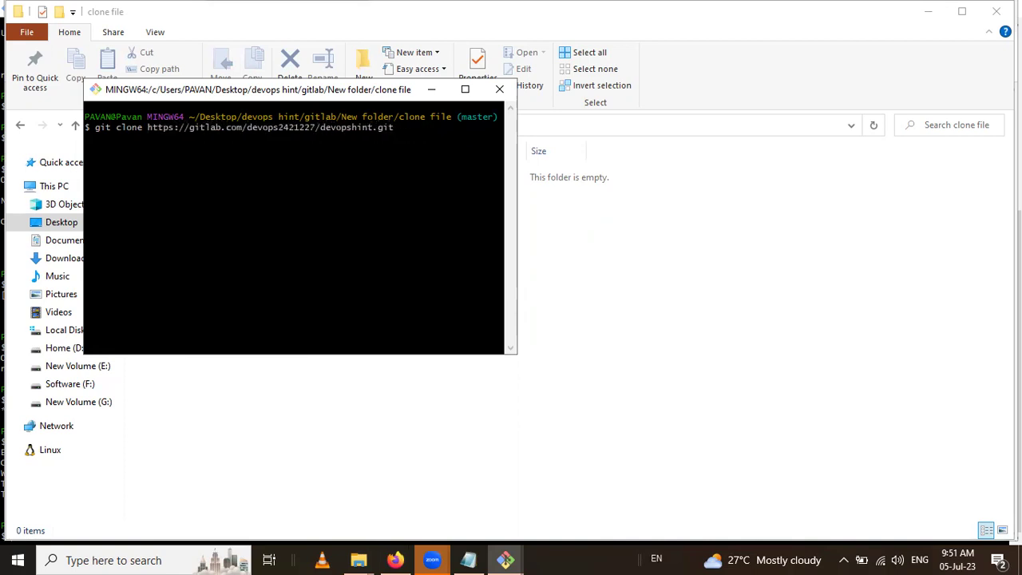
key("Return")
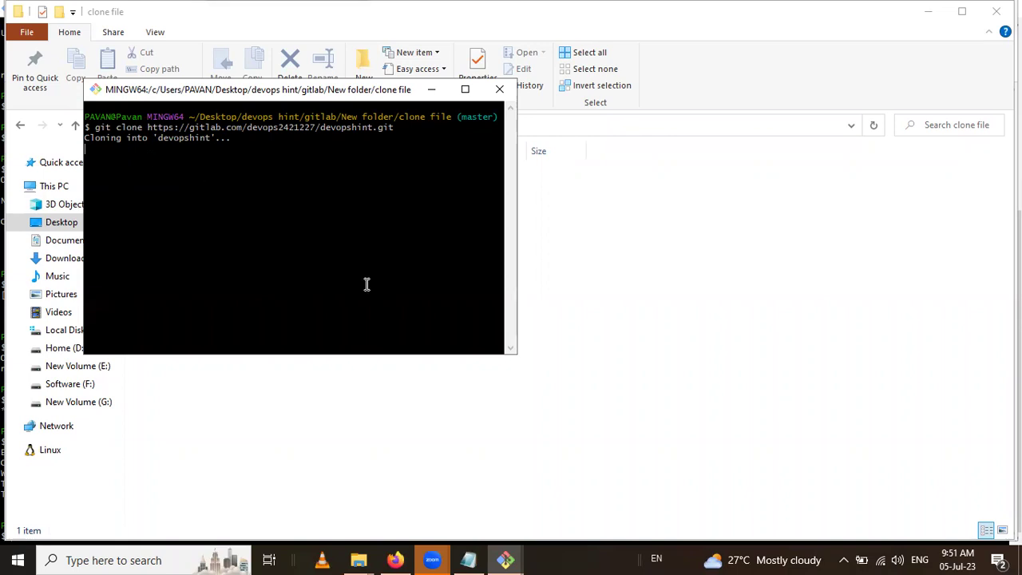
Move the Git Bash window aside, open the cloned devopshint folder and select the sample file.
left_click_drag(240, 89, 394, 235)
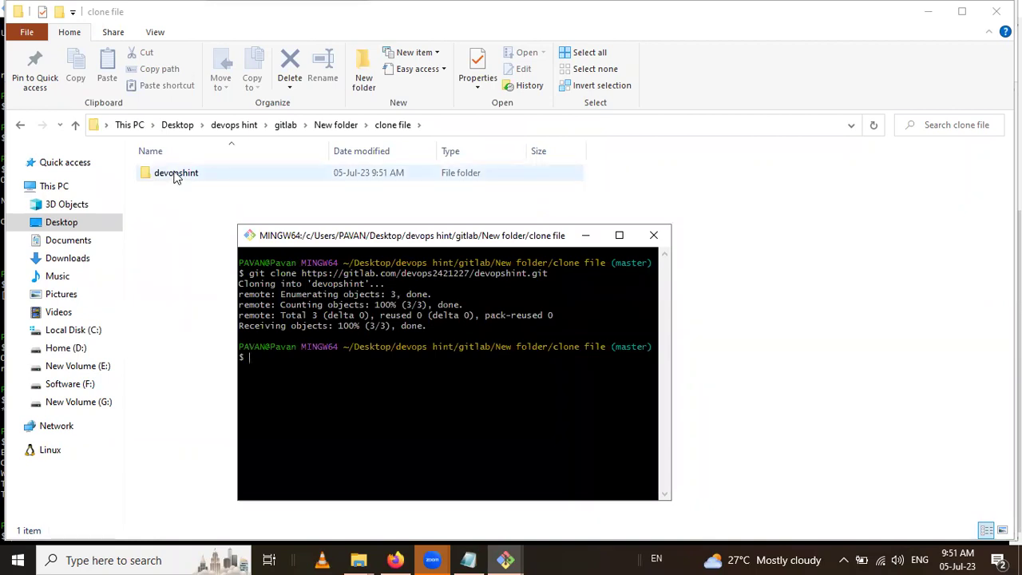
double_click(175, 173)
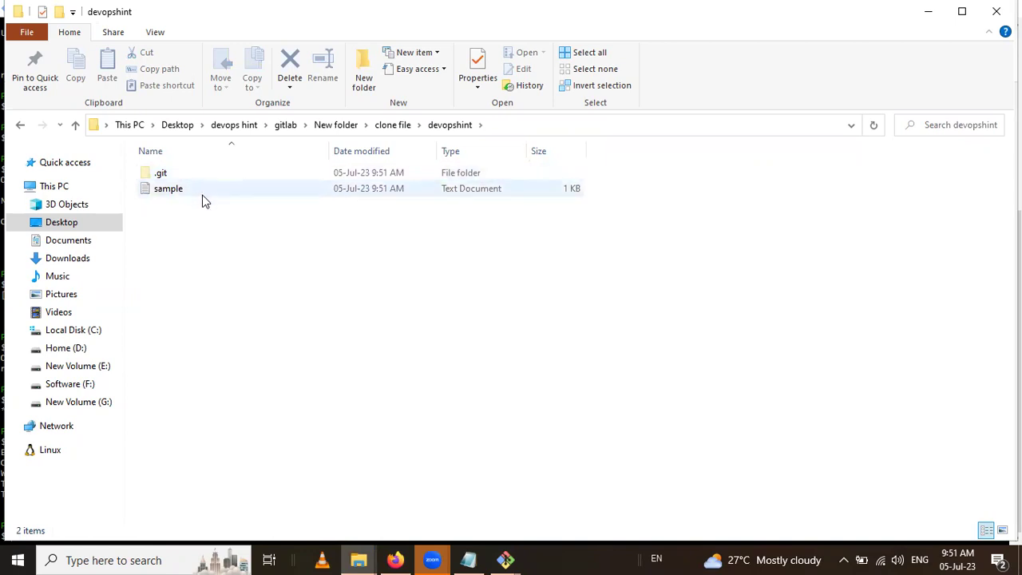
left_click(202, 195)
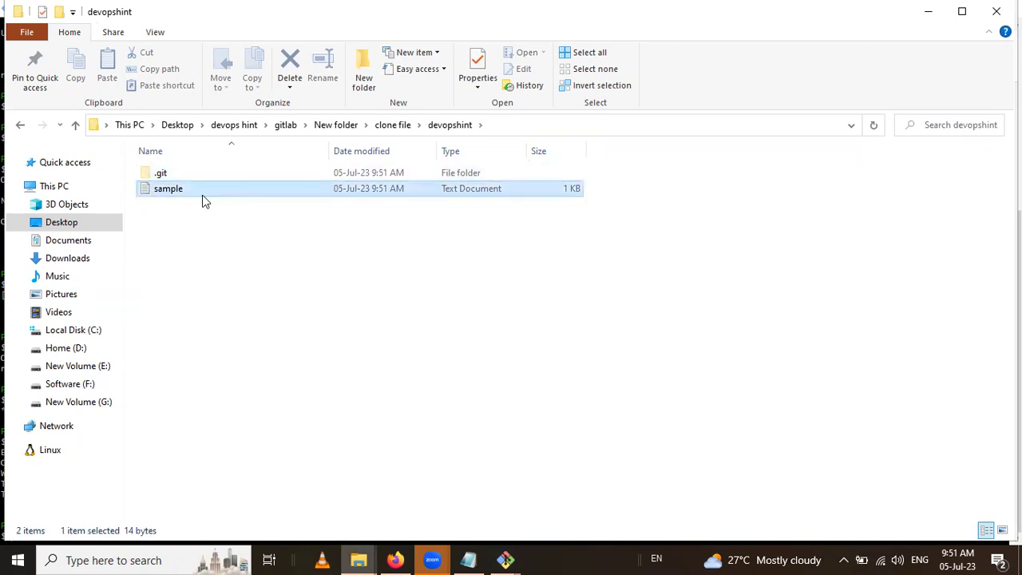
View the cloned sample file's contents in Notepad, minimize it and go up to New folder.
double_click(202, 194)
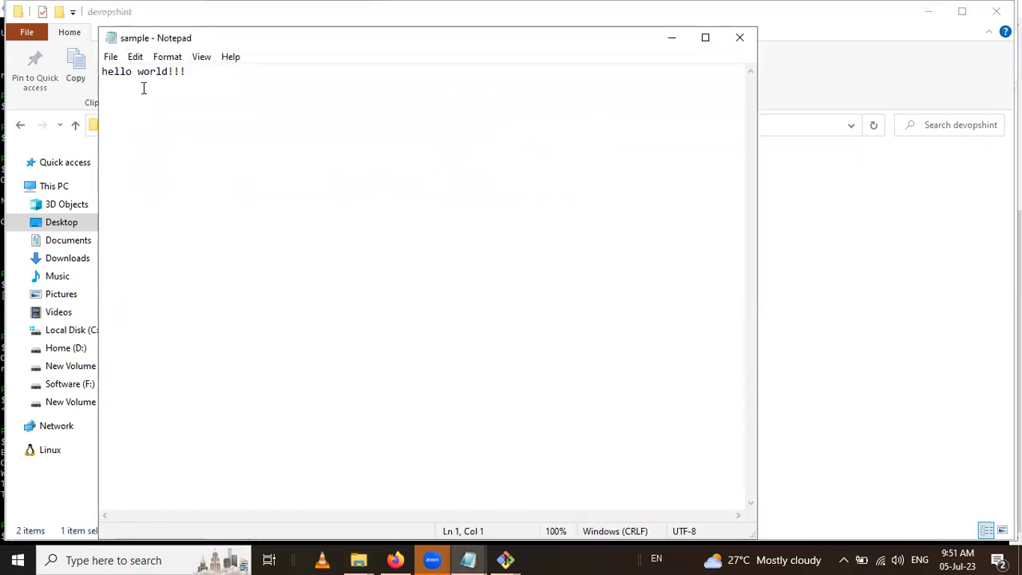
left_click(671, 38)
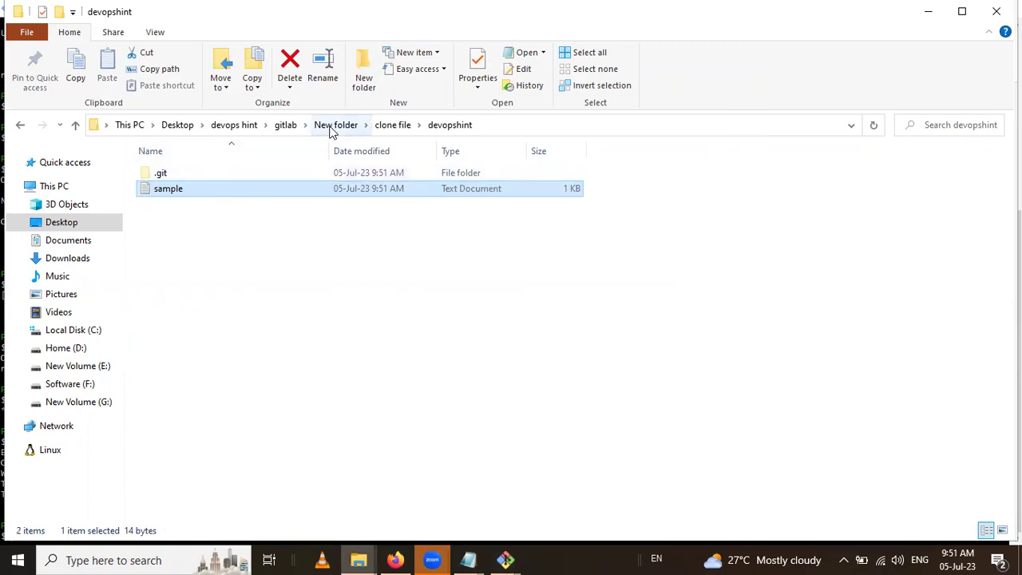
left_click(390, 131)
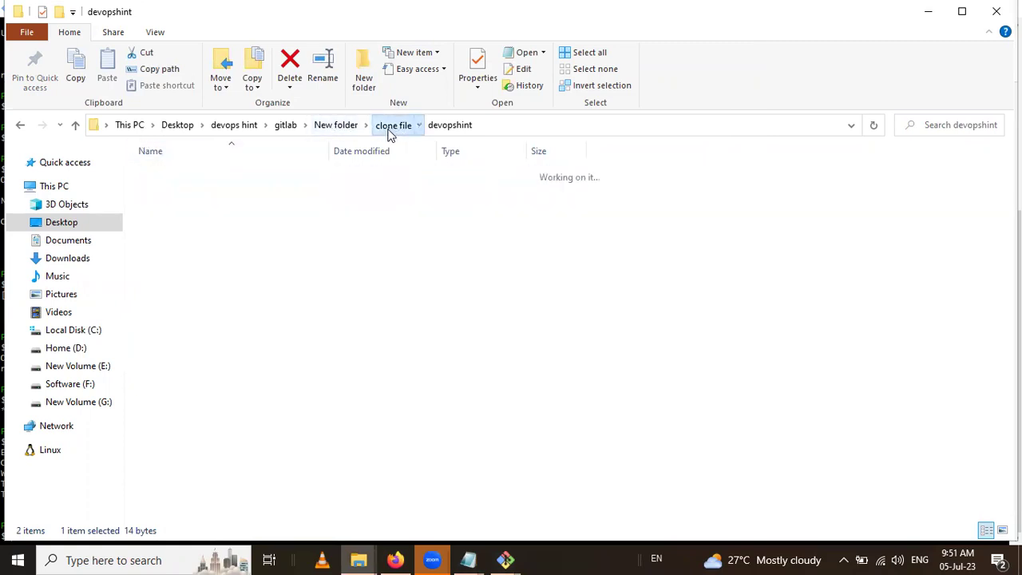
left_click(343, 133)
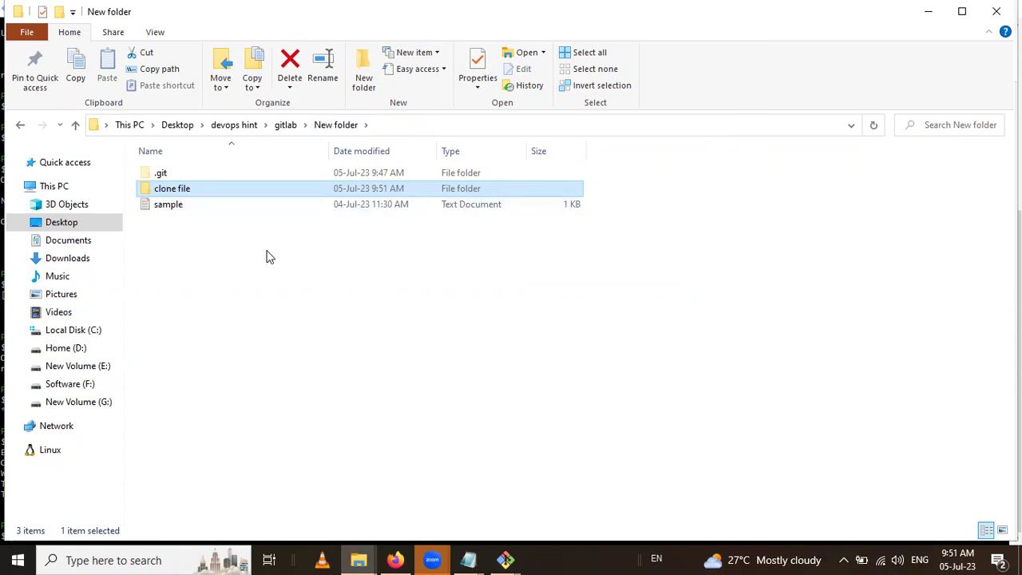
Go back into the "clone file" folder and open its devopshint subfolder.
left_click(211, 206)
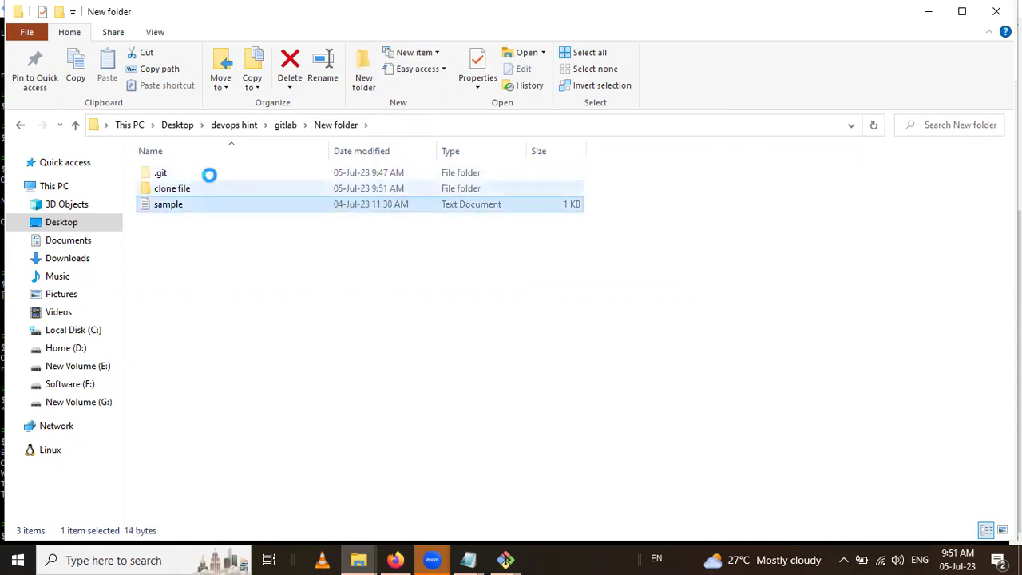
left_click(211, 188)
double_click(211, 188)
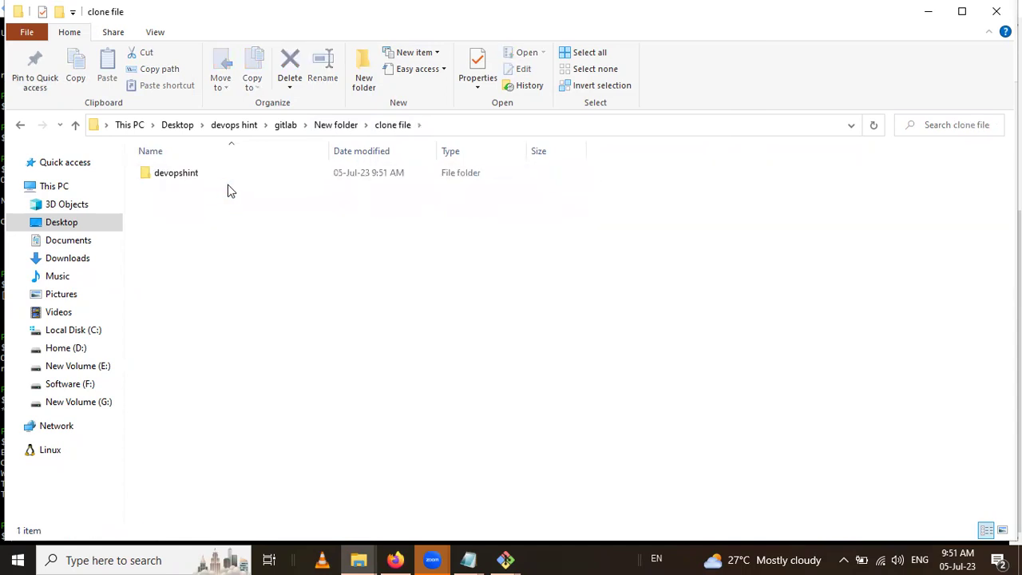
double_click(241, 179)
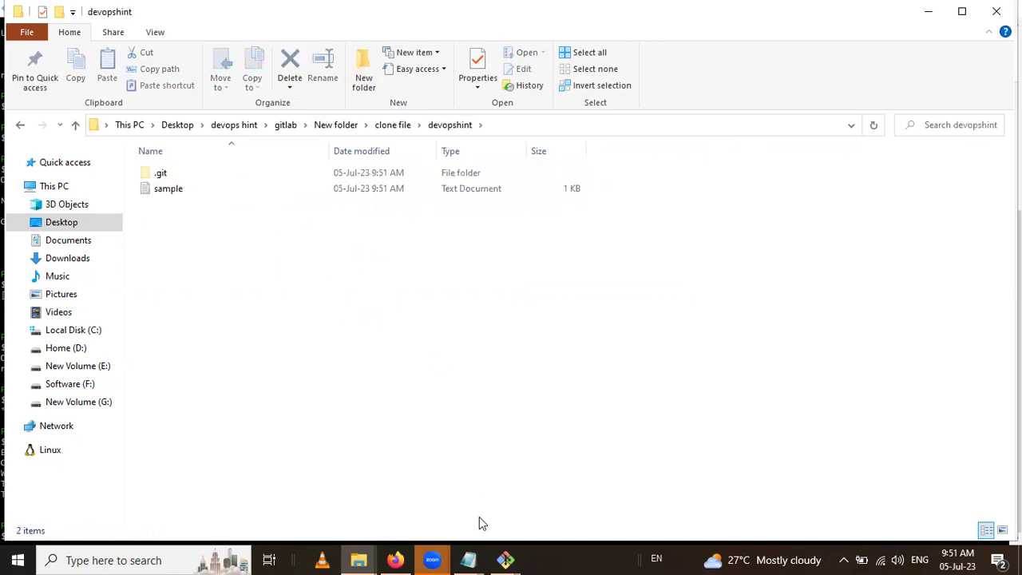
Switch to Firefox and consult the article's section on how to delete a project from GitLab.
left_click(396, 560)
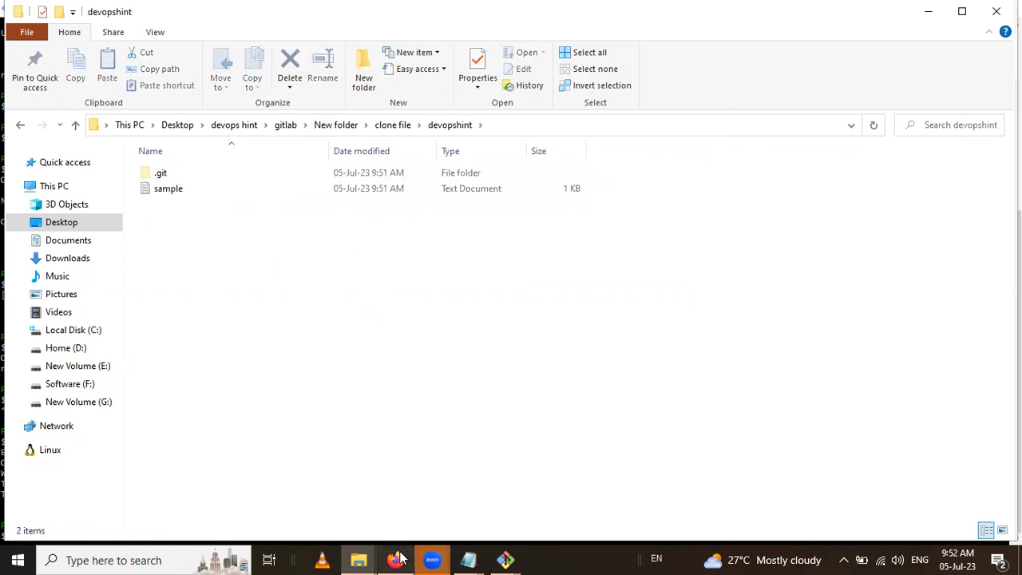
left_click(137, 14)
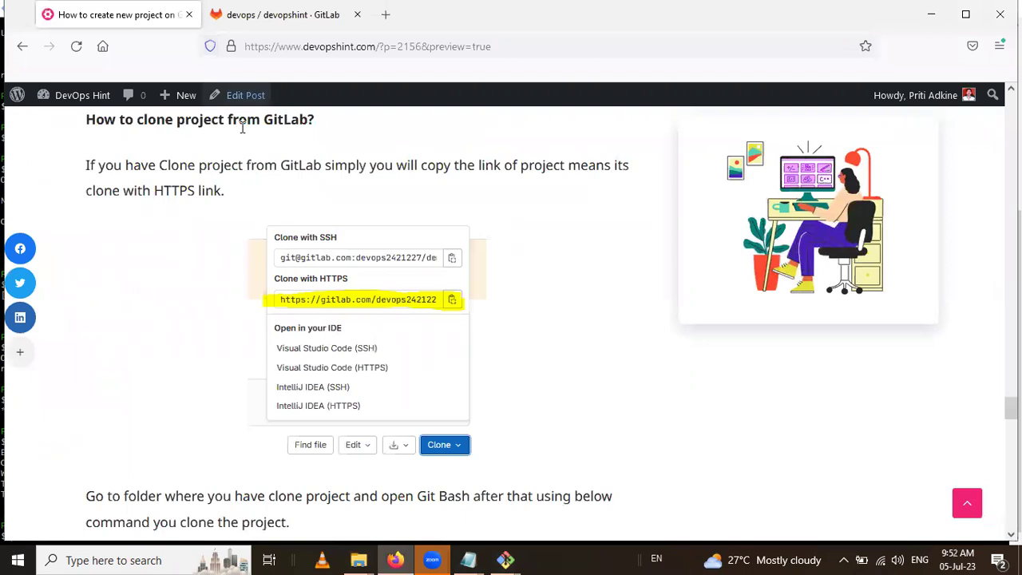
scroll(253, 200, "down", 2)
scroll(250, 203, "down", 6)
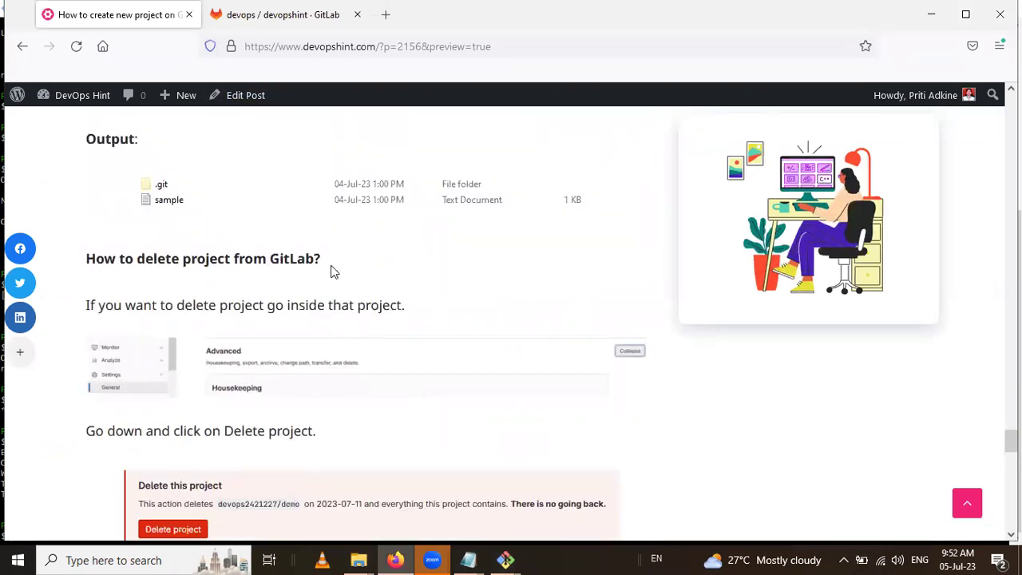
Return to the devopshint project in GitLab and open its General settings.
left_click(299, 22)
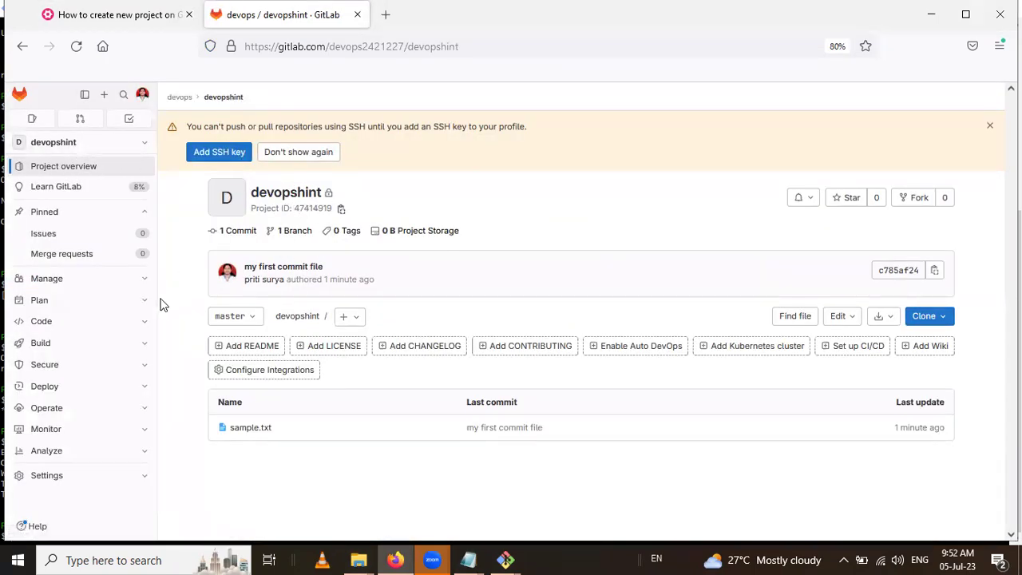
left_click(70, 483)
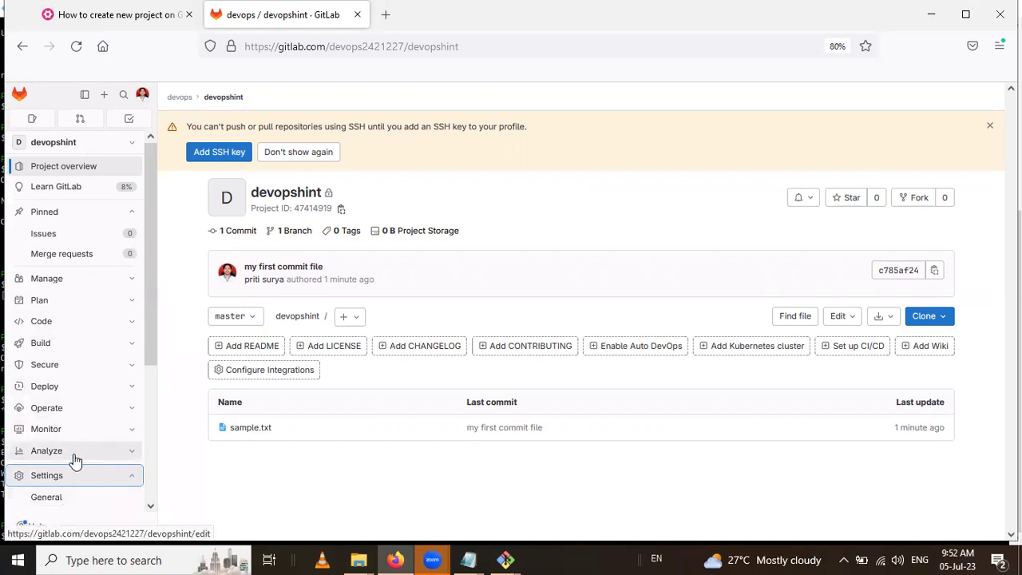
scroll(70, 447, "down", 2)
scroll(68, 460, "down", 1)
scroll(68, 479, "down", 2)
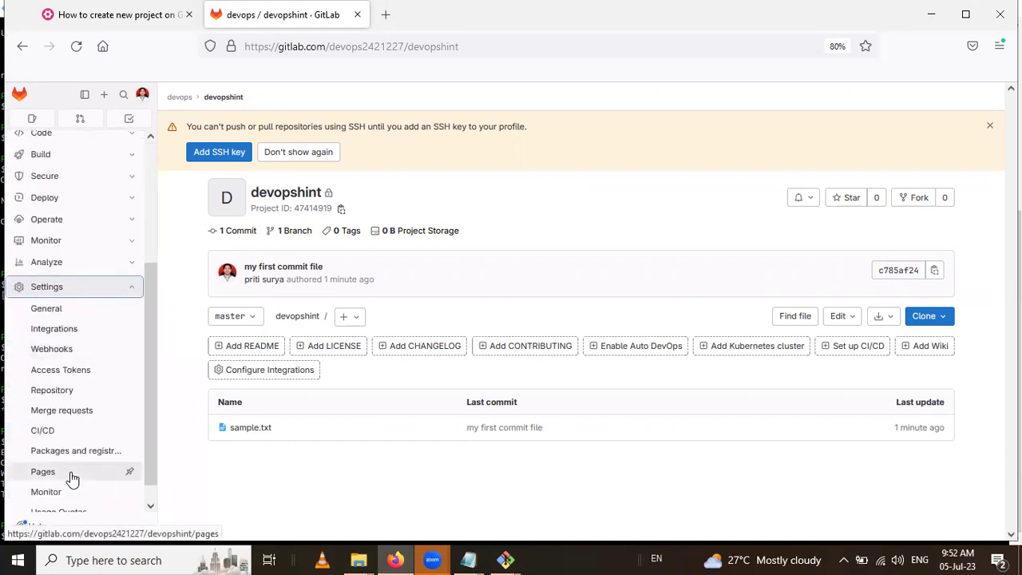
scroll(84, 359, "down", 1)
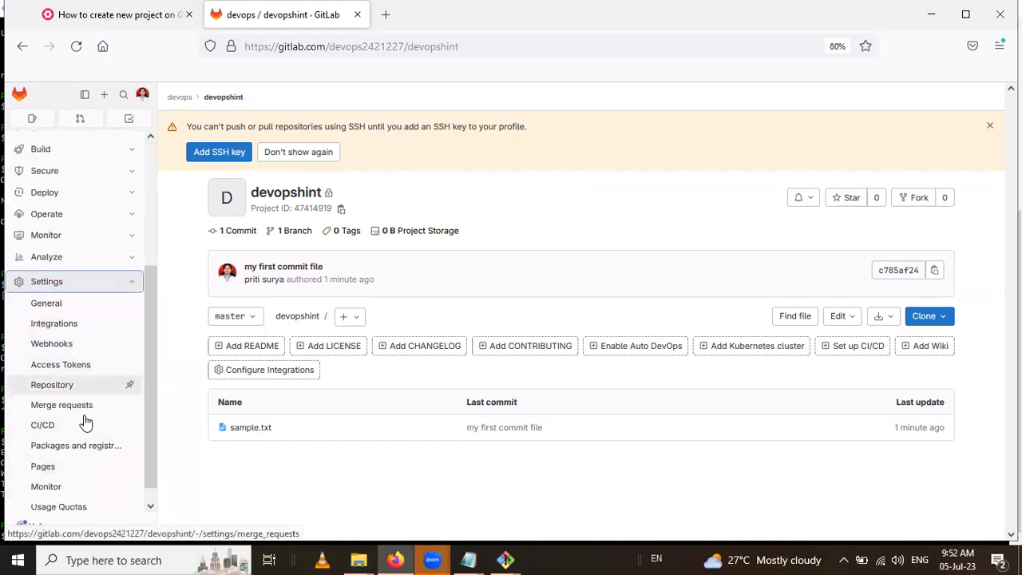
left_click(64, 297)
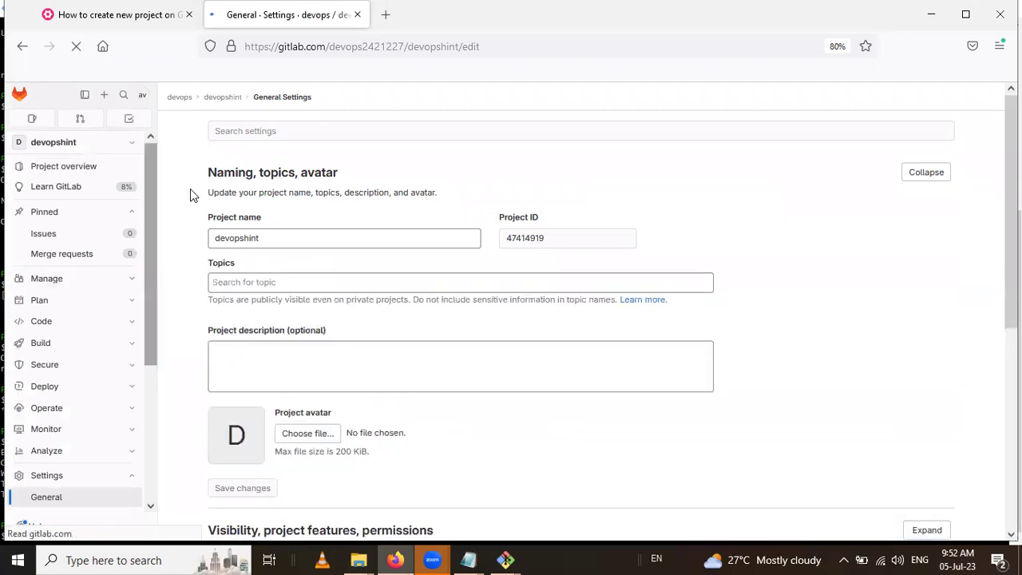
Expand the Advanced section of the General settings and start deleting the project.
scroll(327, 250, "down", 5)
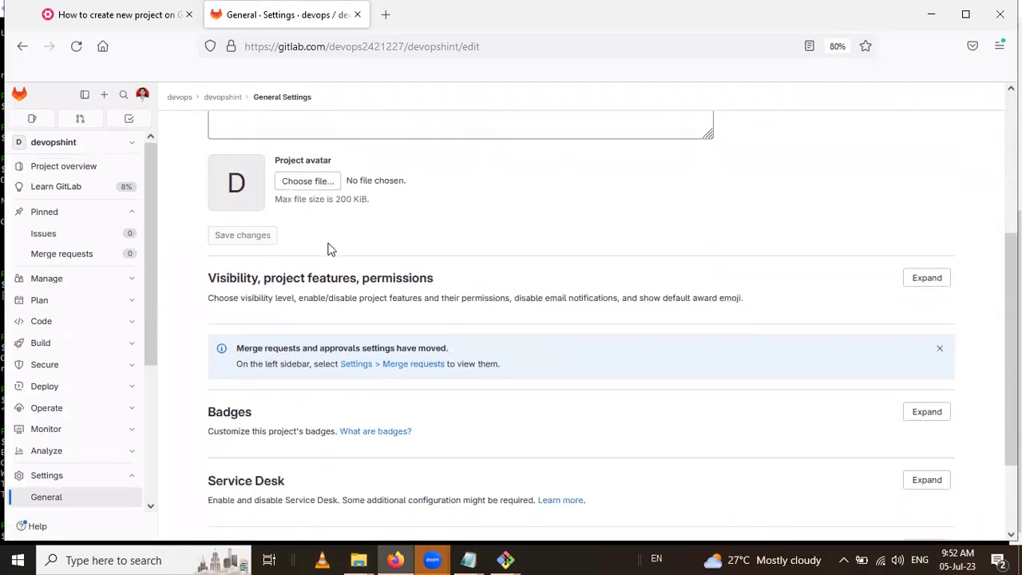
scroll(331, 245, "down", 1)
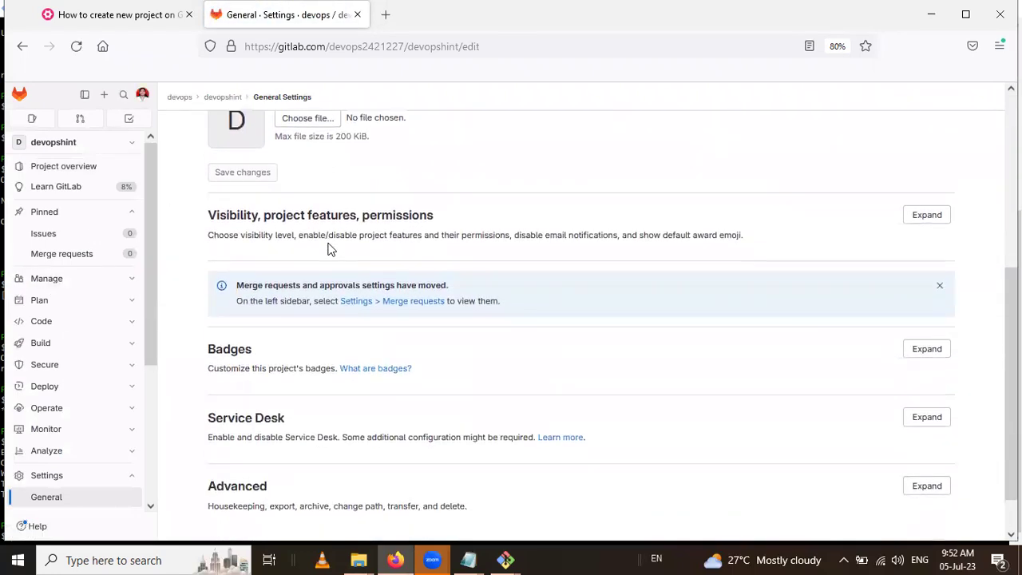
scroll(331, 249, "down", 1)
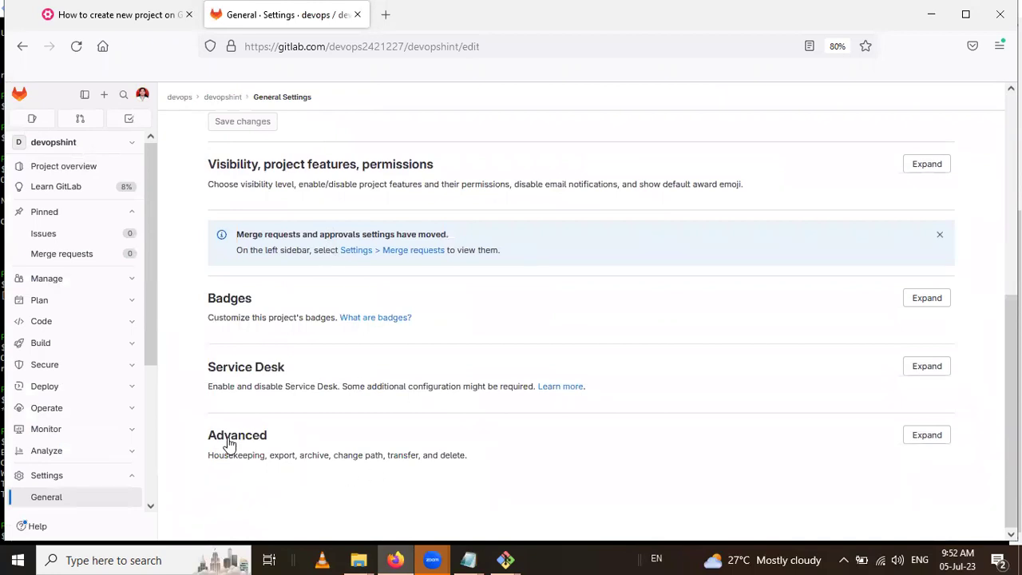
left_click(927, 438)
scroll(414, 397, "down", 5)
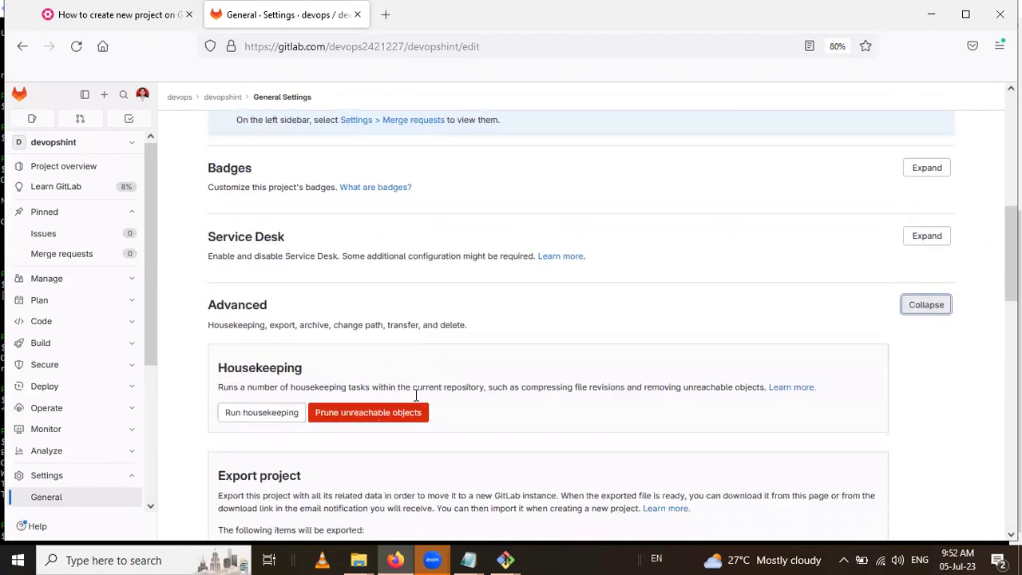
scroll(415, 397, "down", 12)
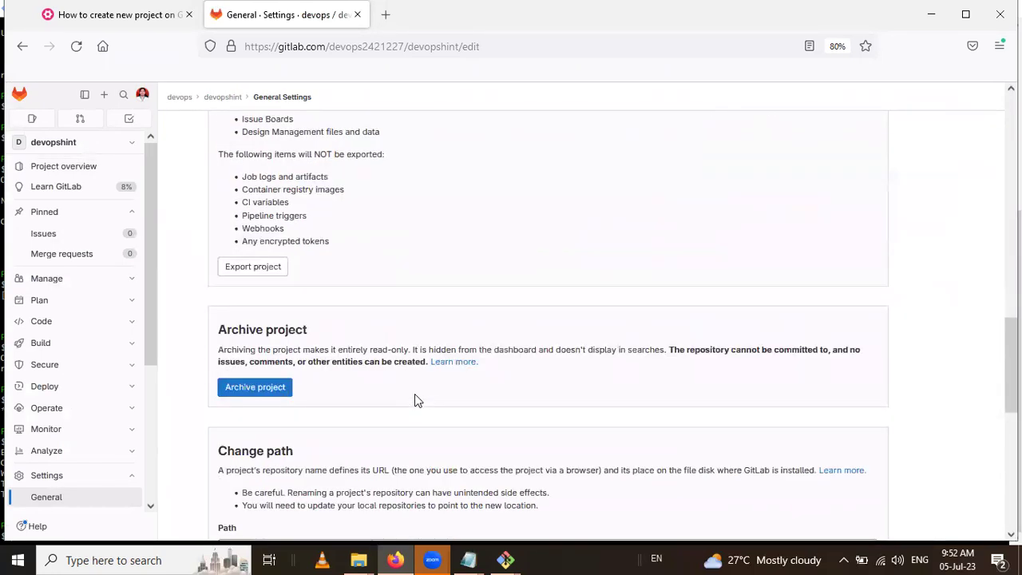
scroll(414, 394, "down", 5)
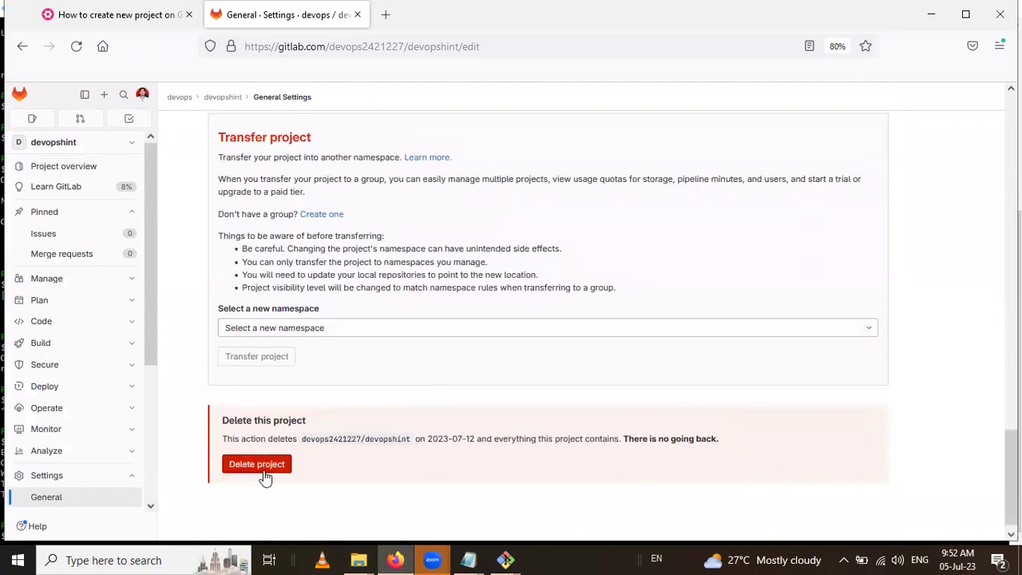
left_click(256, 465)
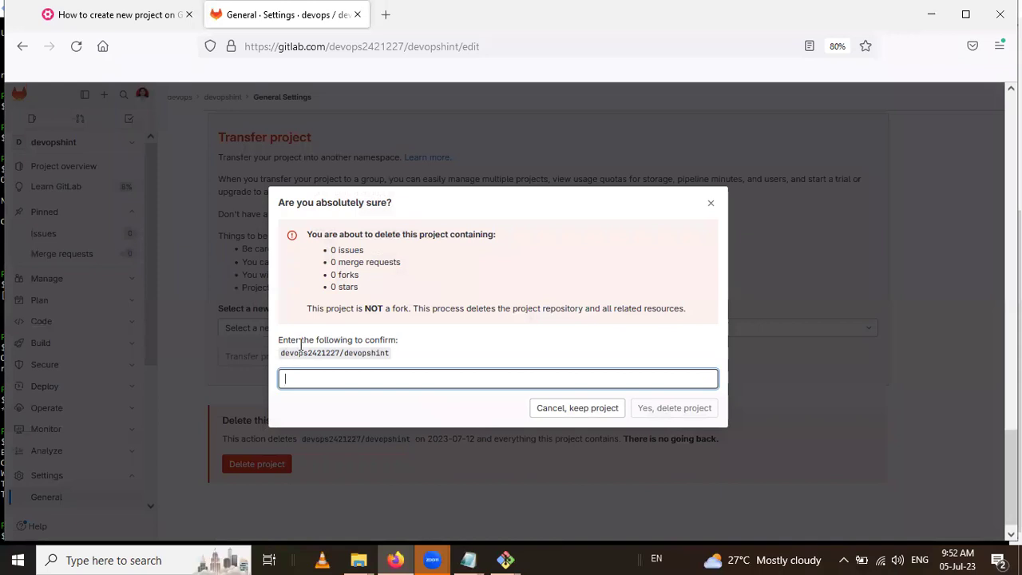
Copy the displayed project path into the confirmation field and confirm deleting the devopshint project.
left_click_drag(392, 354, 282, 359)
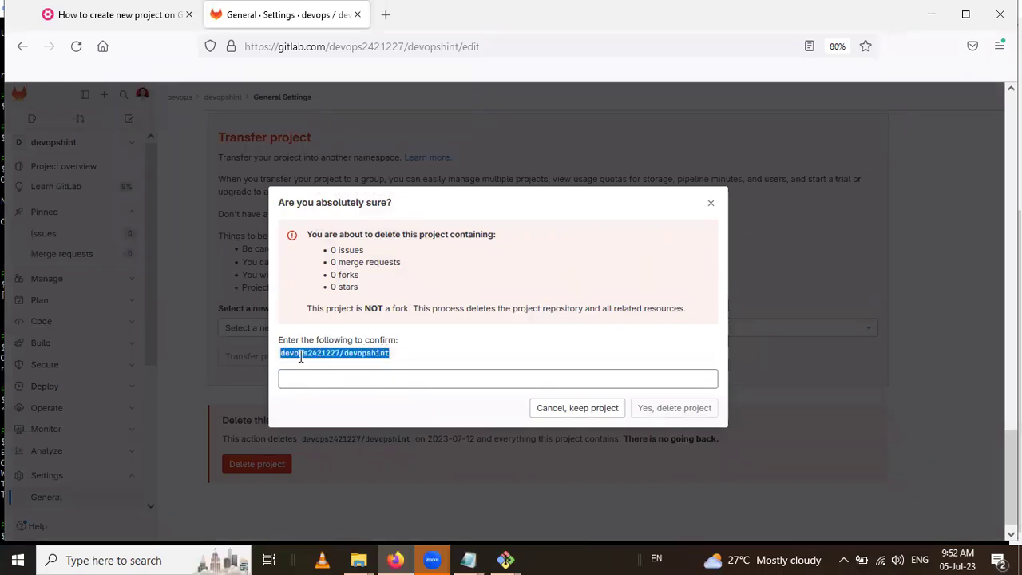
right_click(300, 358)
left_click(313, 376)
left_click(328, 382)
right_click(327, 381)
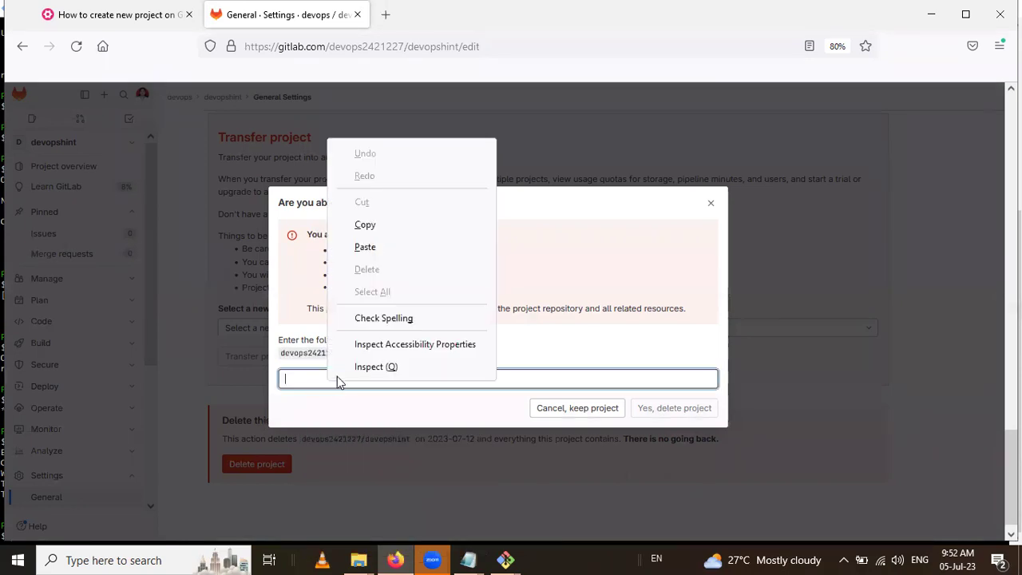
left_click(381, 249)
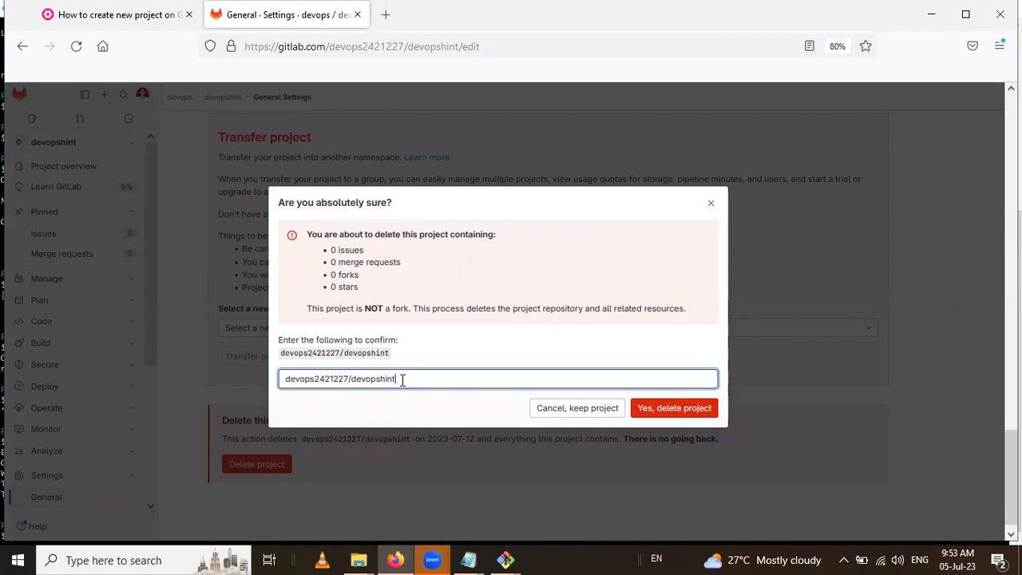
left_click(653, 411)
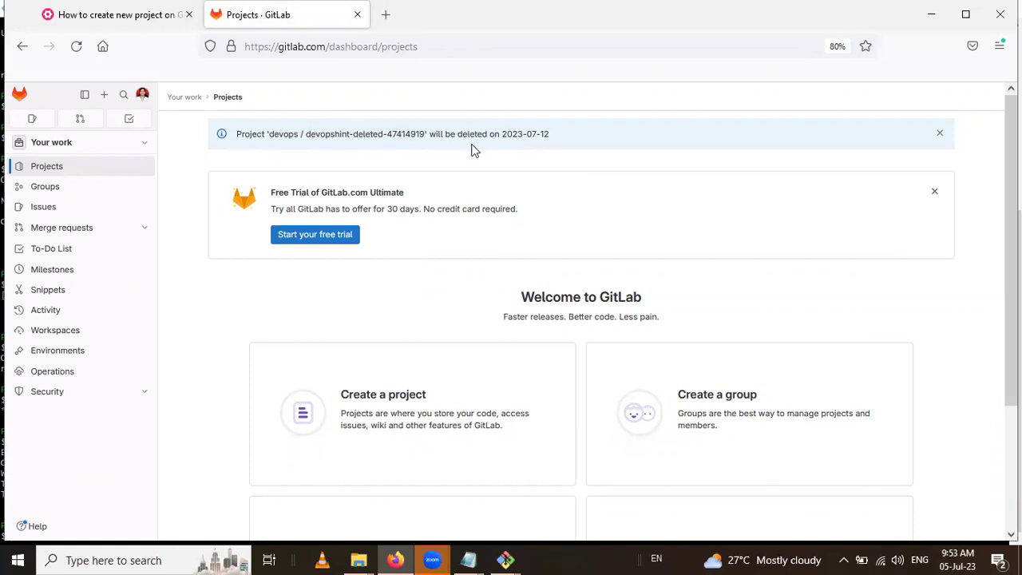
Review the article's delete-confirmation section and its closing summary.
left_click(132, 24)
scroll(302, 256, "down", 10)
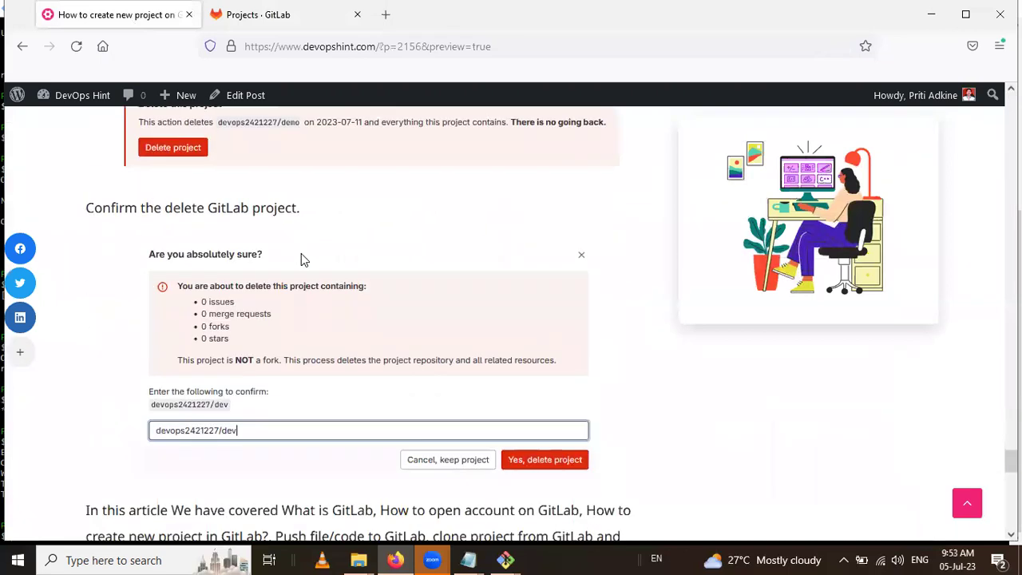
scroll(302, 260, "up", 2)
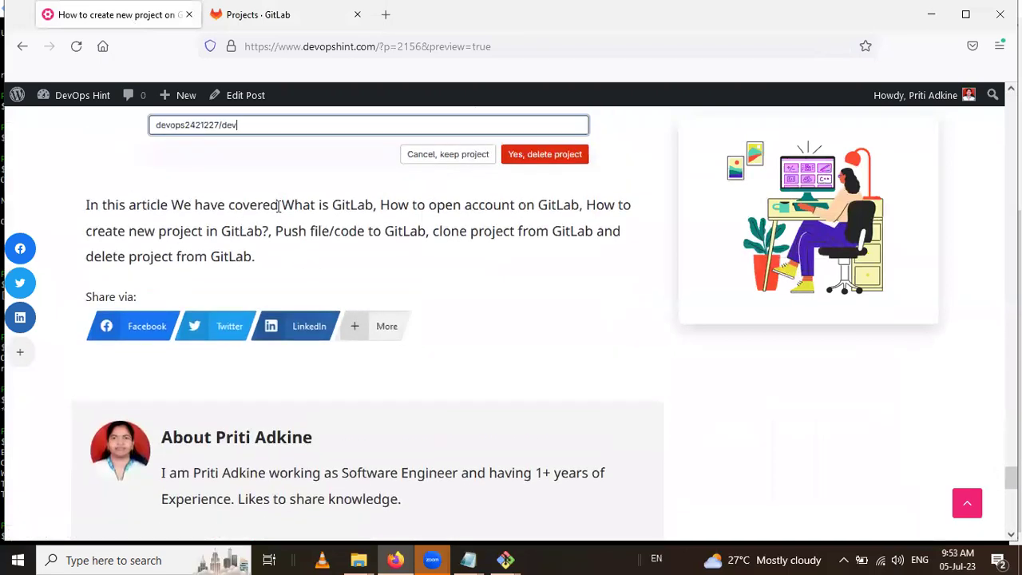